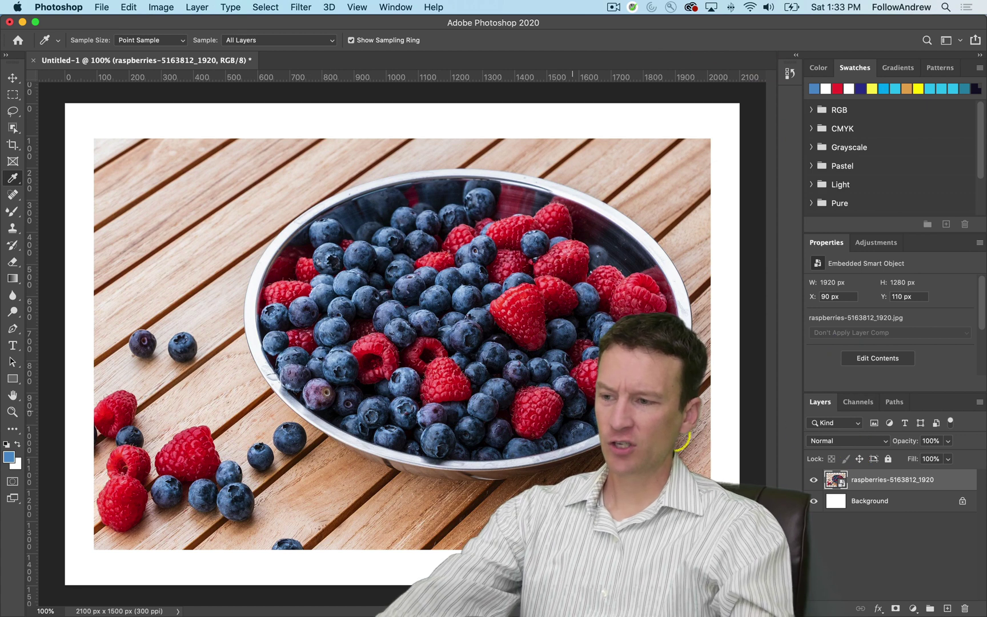
# Step: Rasterize the raspberries smart object into a regular pixel layer
pyautogui.rightClick(882, 478)
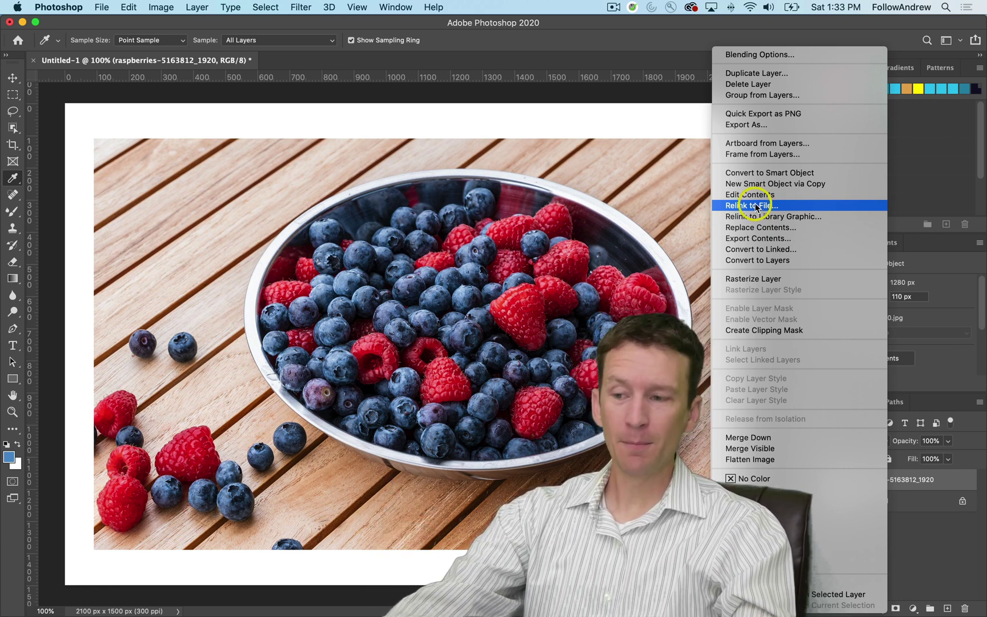
pyautogui.click(760, 279)
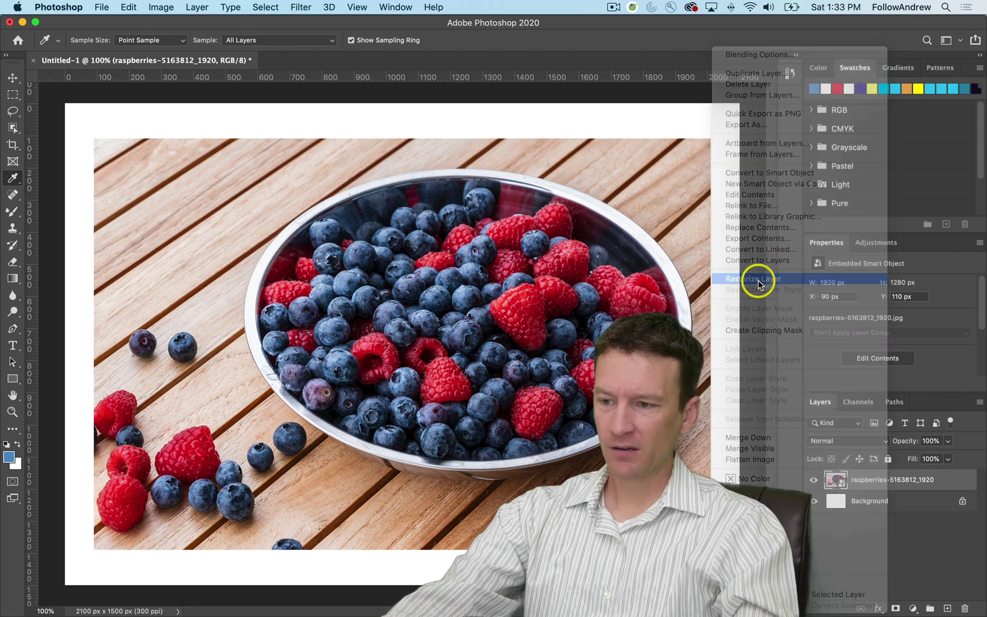
# Step: Try erasing a curved strip of the wooden table beside the bowl with a 50 px eraser, and undo the stroke
pyautogui.press('e')
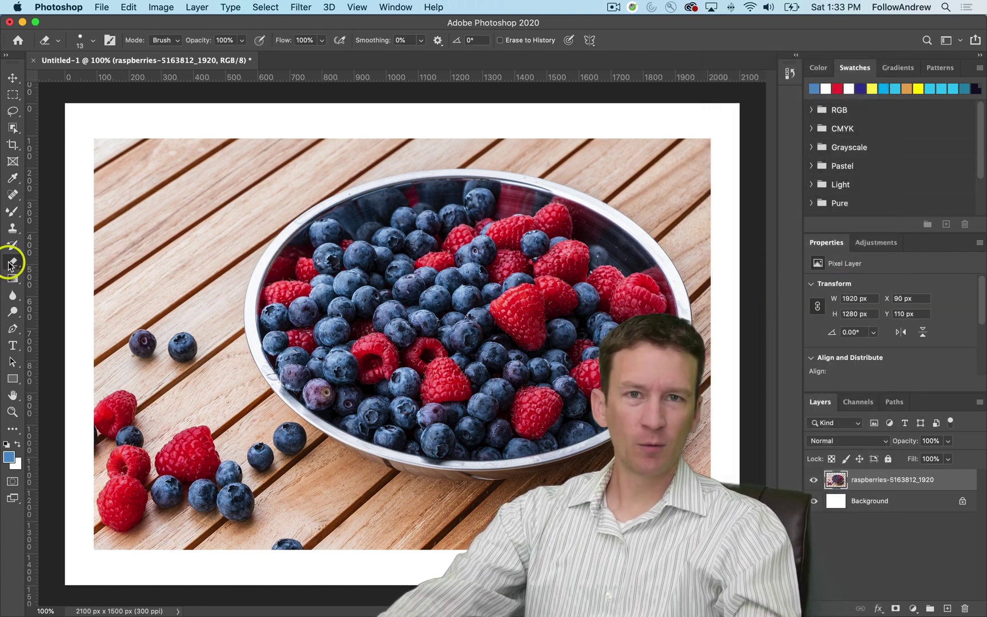
pyautogui.press(']')
pyautogui.press(']')
pyautogui.press(']')
pyautogui.press(']')
pyautogui.press(']')
pyautogui.press(']')
pyautogui.press(']')
pyautogui.press(']')
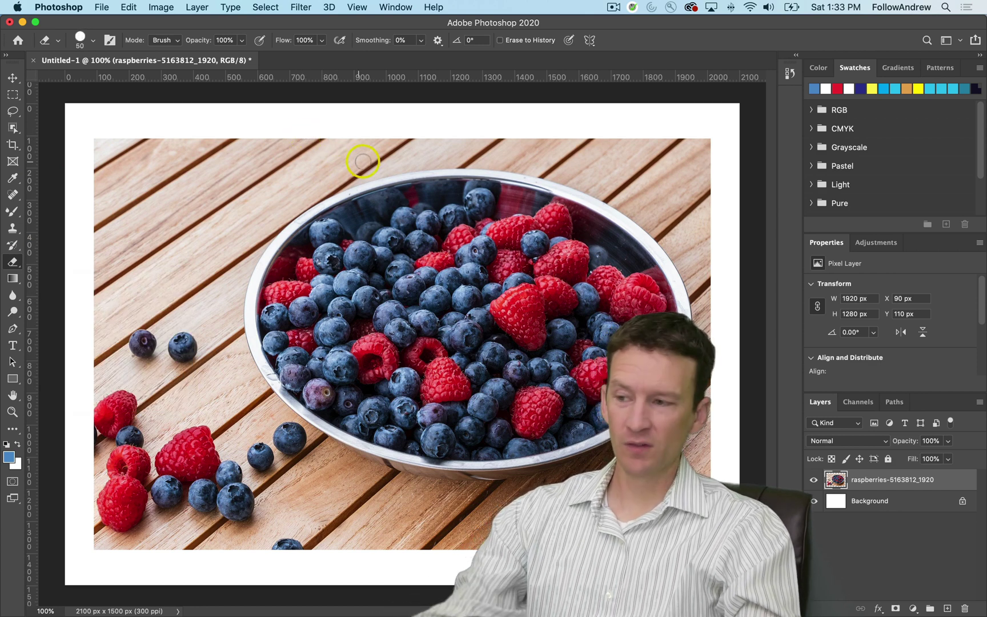
pyautogui.moveTo(318, 139)
pyautogui.mouseDown()
pyautogui.moveTo(287, 159)
pyautogui.moveTo(295, 146)
pyautogui.moveTo(273, 172)
pyautogui.moveTo(306, 132)
pyautogui.moveTo(259, 179)
pyautogui.moveTo(220, 279)
pyautogui.moveTo(220, 340)
pyautogui.mouseUp()
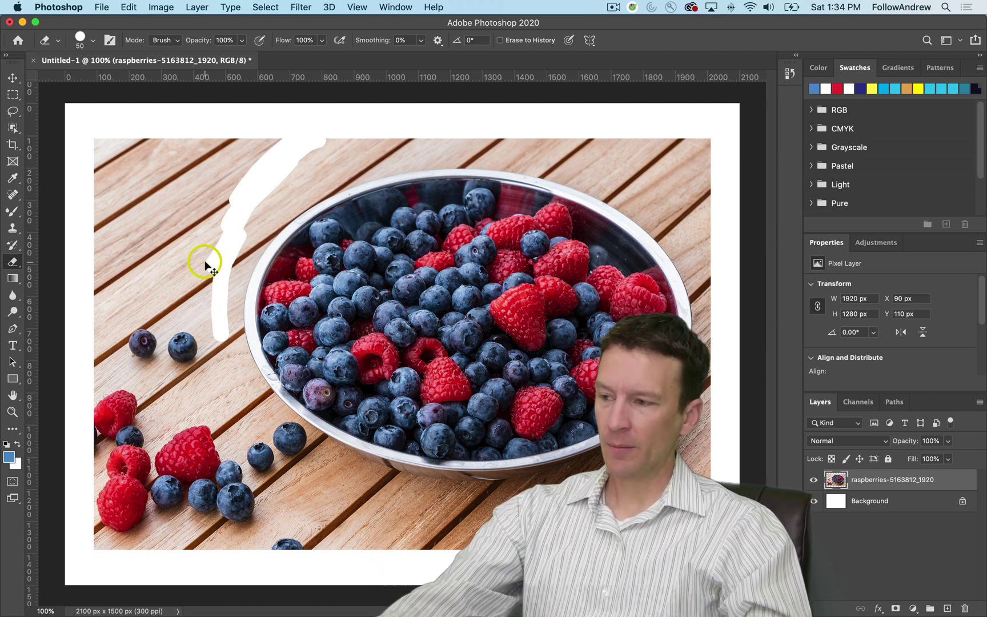
pyautogui.press('super+z')
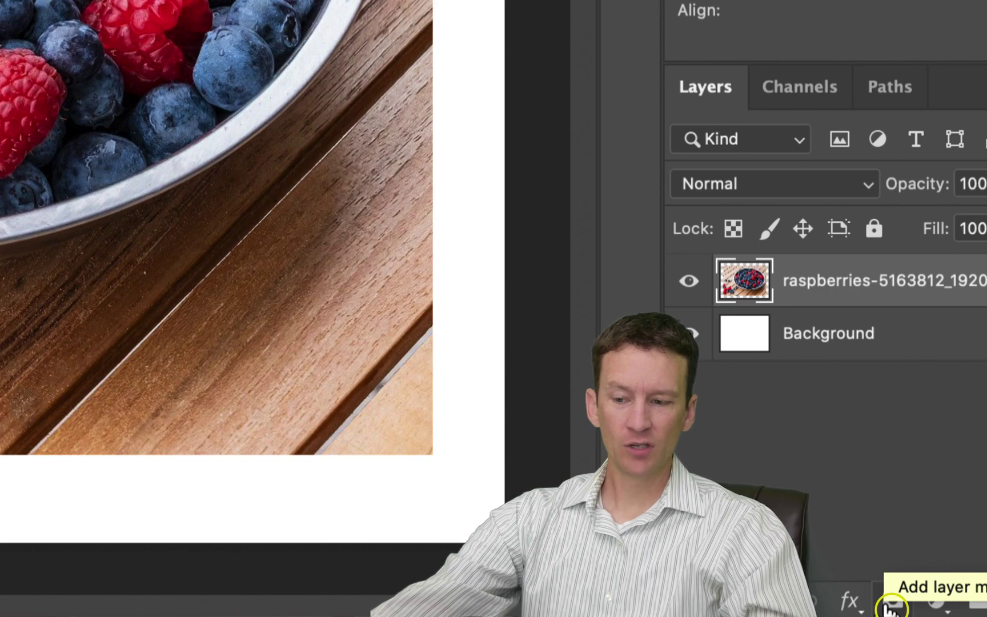
# Step: Add a layer mask to the raspberries layer and make the mask the active editing target
pyautogui.click(891, 604)
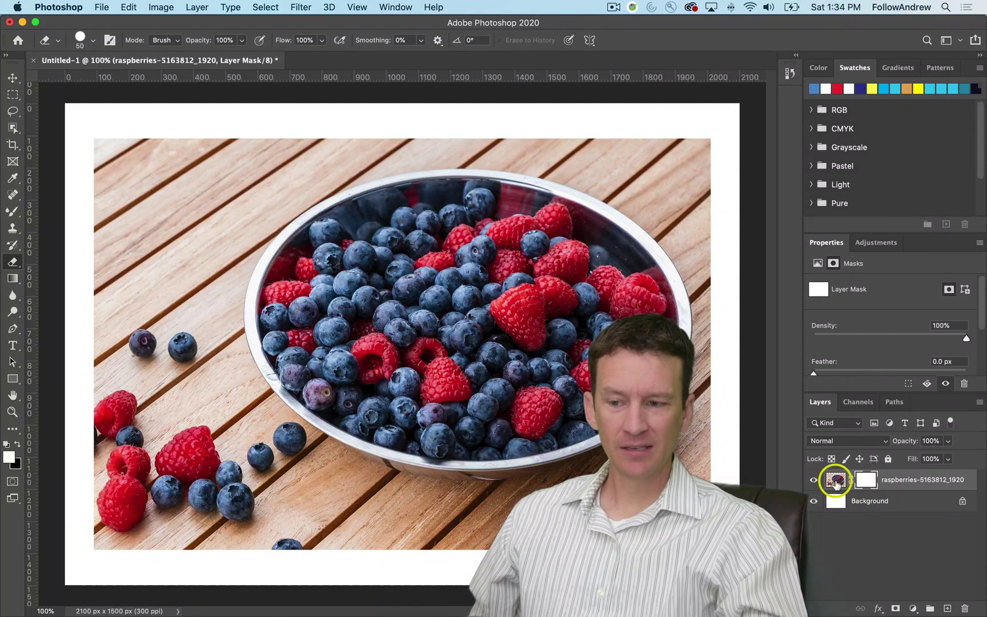
pyautogui.click(837, 480)
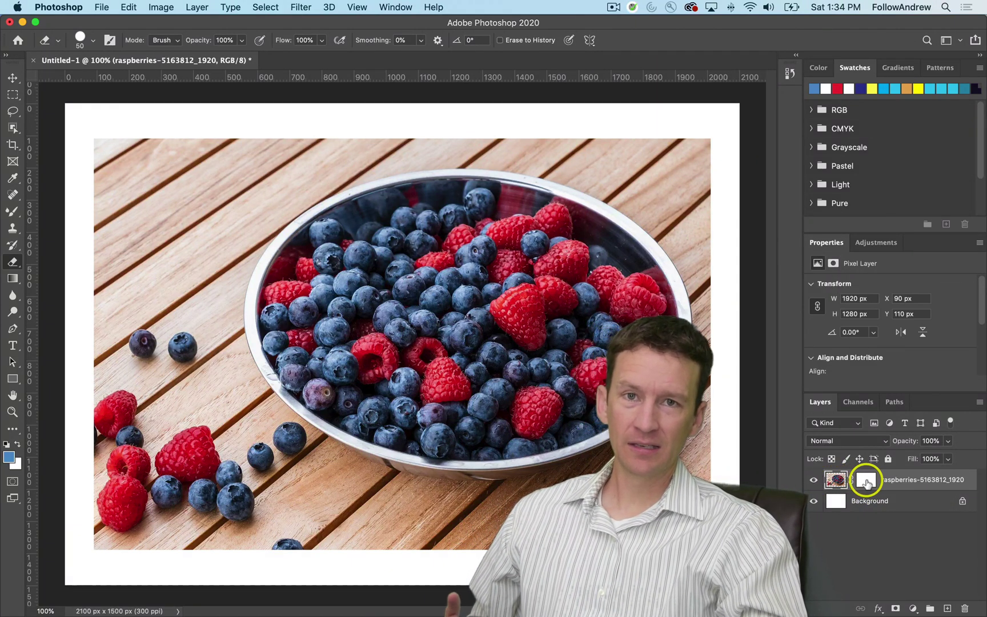
pyautogui.click(867, 482)
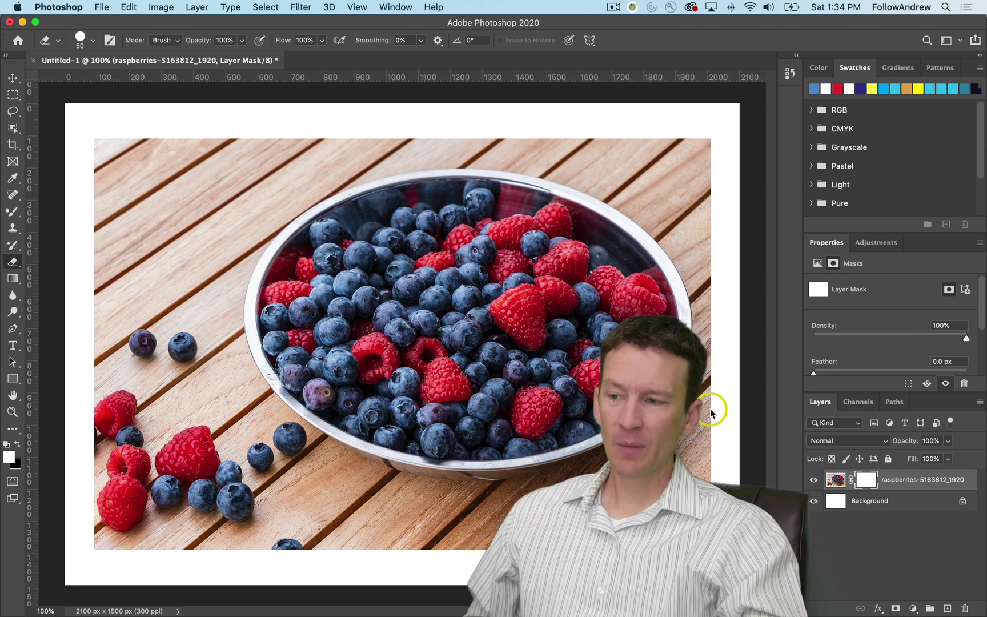
# Step: Try an eraser stroke on the layer mask between the photo's upper edge and the bowl, and undo it
pyautogui.moveTo(275, 147)
pyautogui.mouseDown()
pyautogui.moveTo(257, 174)
pyautogui.moveTo(254, 138)
pyautogui.moveTo(230, 282)
pyautogui.moveTo(236, 218)
pyautogui.moveTo(224, 265)
pyautogui.mouseUp()
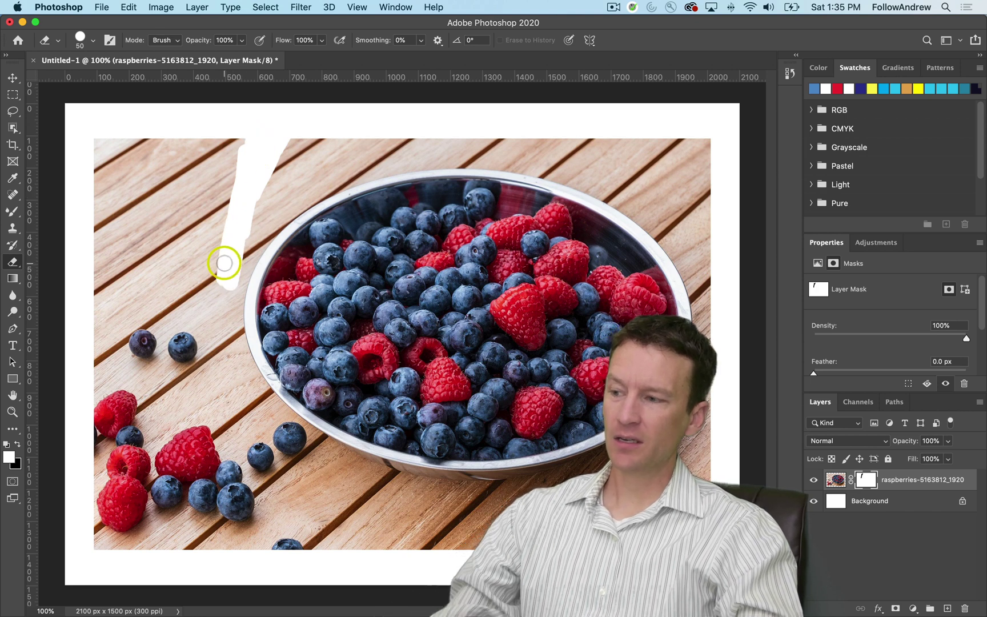
pyautogui.press('super+z')
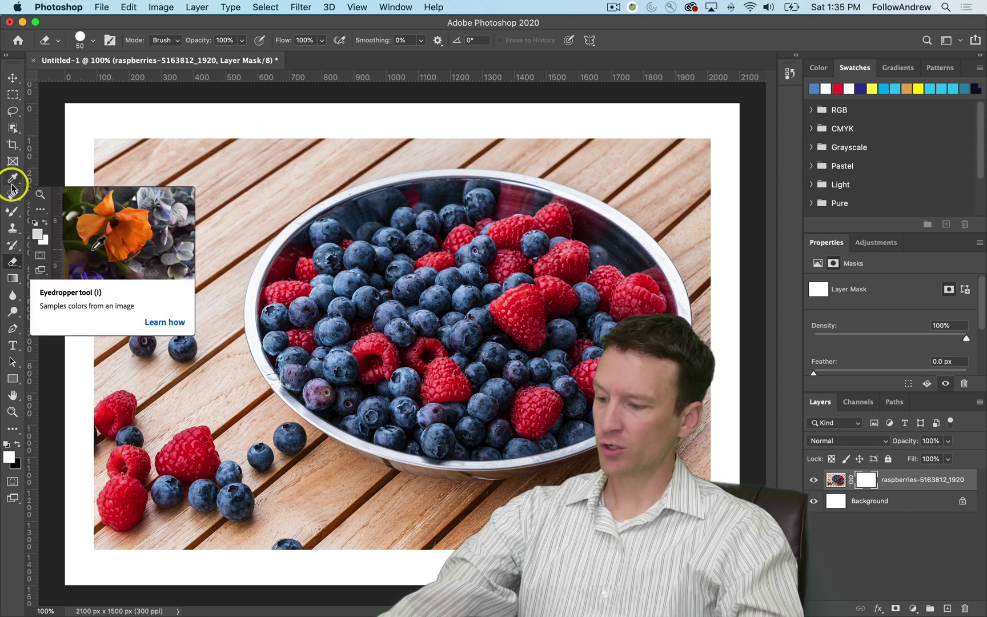
# Step: Hide a strip of the table beside the bowl by painting black on the mask with a soft 70 px brush
pyautogui.moveTo(12, 210); pyautogui.dragTo(36, 212)
pyautogui.press(']')
pyautogui.press(']')
pyautogui.press(']')
pyautogui.press(']')
pyautogui.press(']')
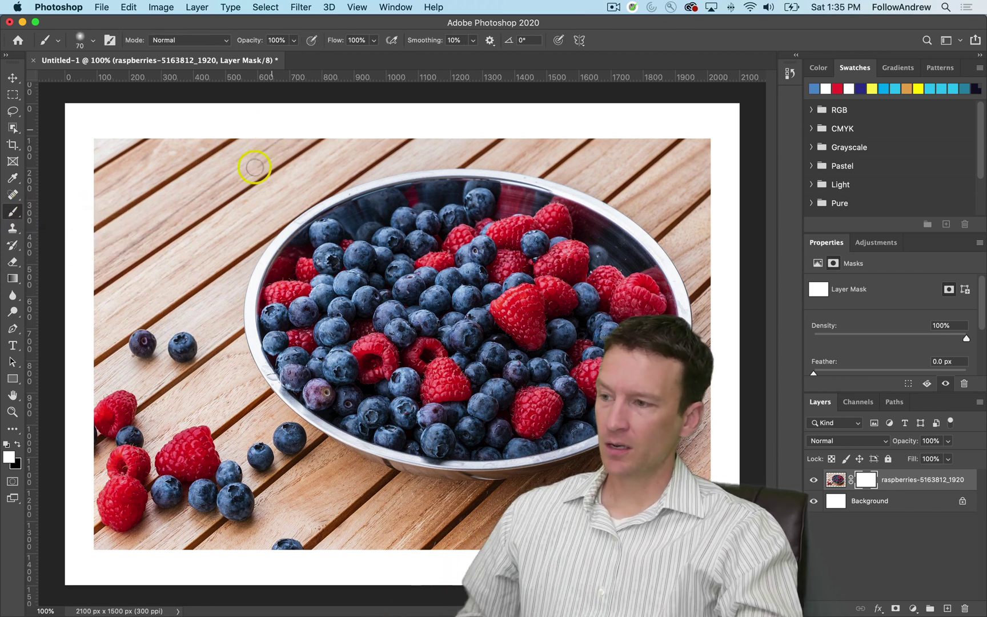
pyautogui.press('x')
pyautogui.moveTo(273, 130)
pyautogui.mouseDown()
pyautogui.moveTo(240, 200)
pyautogui.moveTo(270, 124)
pyautogui.moveTo(237, 210)
pyautogui.moveTo(254, 146)
pyautogui.moveTo(226, 270)
pyautogui.moveTo(245, 157)
pyautogui.moveTo(223, 282)
pyautogui.mouseUp()
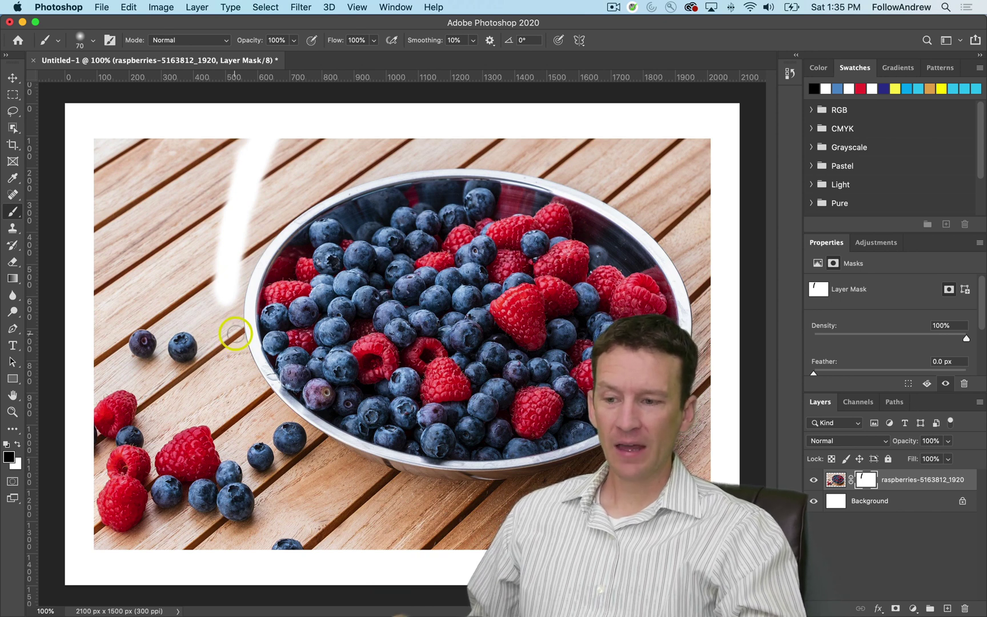
# Step: Disable and re-enable the raspberries layer mask repeatedly to compare the photo with and without it, leaving the mask enabled
pyautogui.rightClick(866, 483)
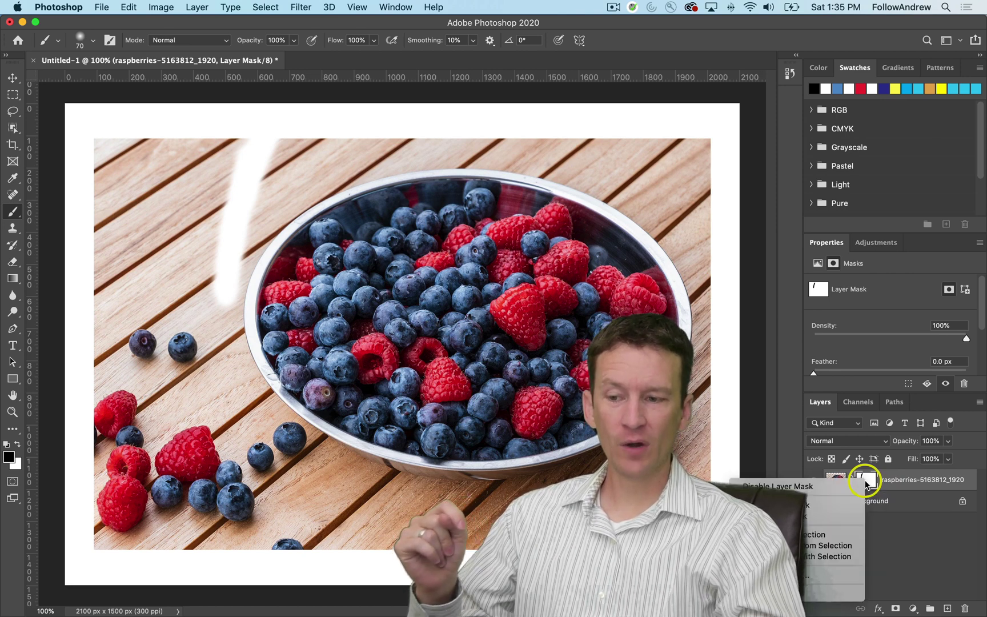
pyautogui.click(834, 487)
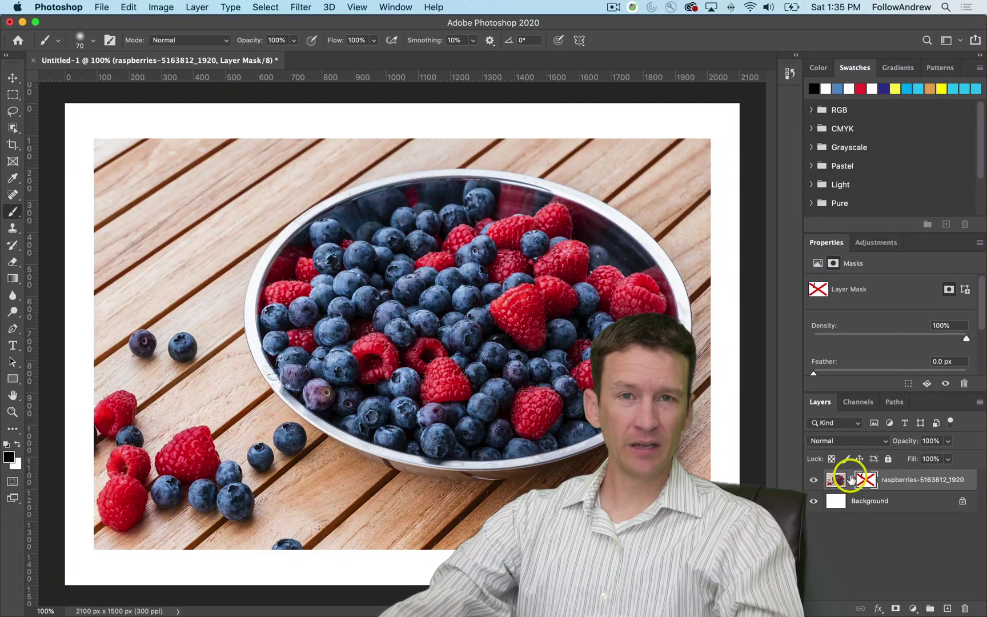
pyautogui.keyDown('shift'); pyautogui.click(866, 480); pyautogui.keyUp('shift')
pyautogui.keyDown('shift'); pyautogui.click(867, 480); pyautogui.keyUp('shift')
pyautogui.keyDown('shift'); pyautogui.click(867, 481); pyautogui.keyUp('shift')
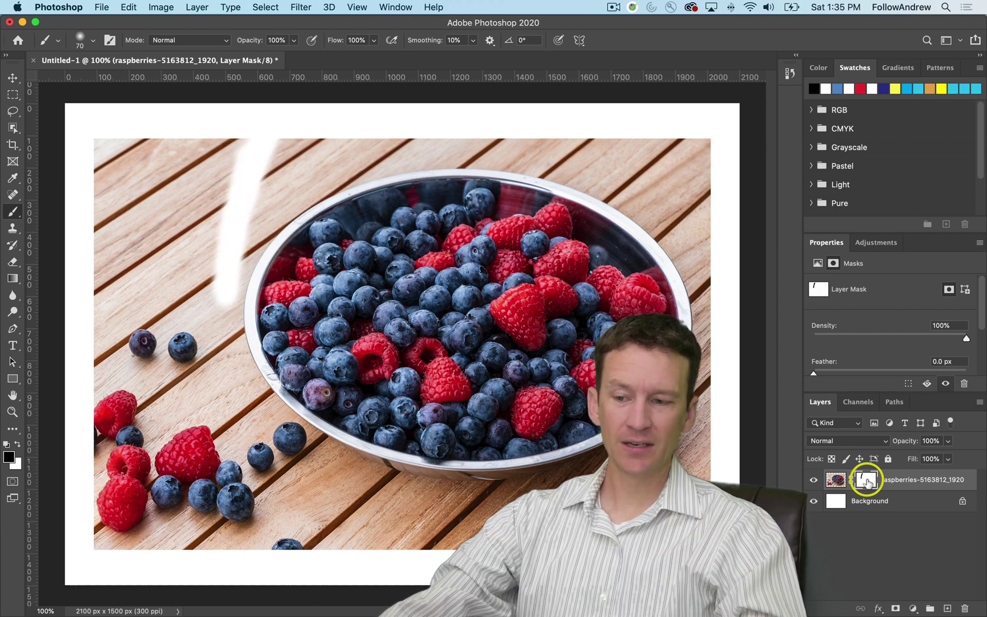
pyautogui.keyDown('shift'); pyautogui.click(867, 482); pyautogui.keyUp('shift')
pyautogui.keyDown('shift'); pyautogui.click(868, 482); pyautogui.keyUp('shift')
pyautogui.keyDown('shift'); pyautogui.click(867, 482); pyautogui.keyUp('shift')
pyautogui.keyDown('shift'); pyautogui.click(867, 483); pyautogui.keyUp('shift')
pyautogui.keyDown('shift'); pyautogui.click(868, 483); pyautogui.keyUp('shift')
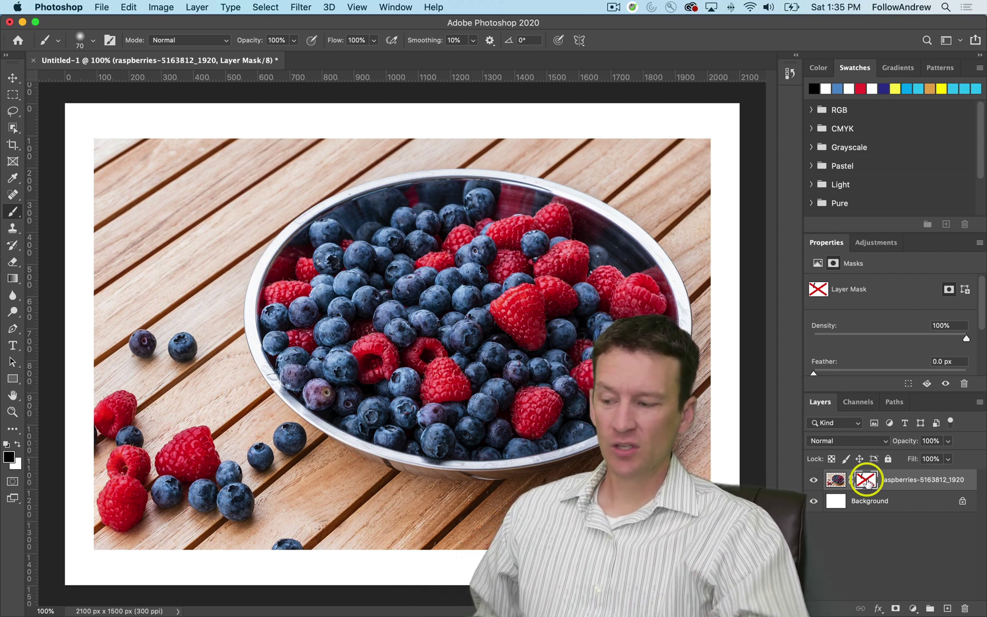
pyautogui.keyDown('shift'); pyautogui.click(867, 483); pyautogui.keyUp('shift')
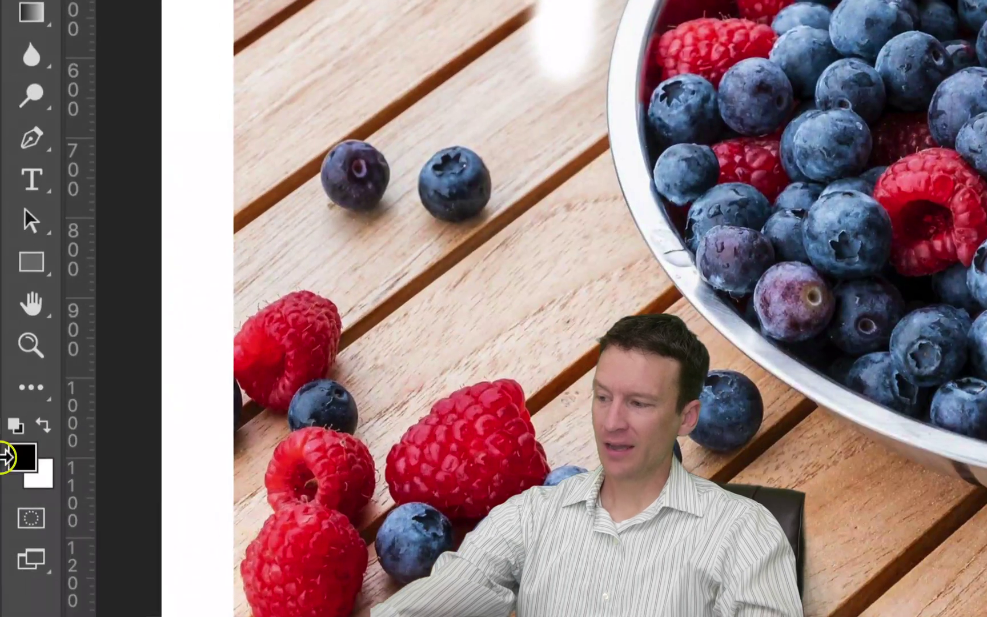
# Step: Restore the hidden strip of table by painting over it in white on the layer mask
pyautogui.press('x')
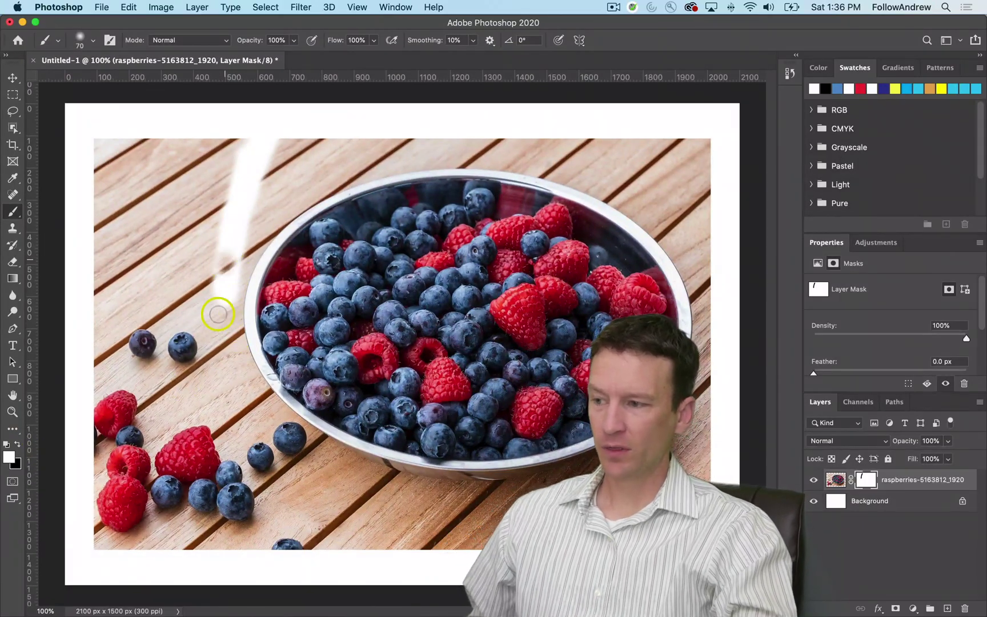
pyautogui.moveTo(218, 313)
pyautogui.mouseDown()
pyautogui.moveTo(227, 282)
pyautogui.moveTo(227, 294)
pyautogui.moveTo(222, 314)
pyautogui.moveTo(224, 238)
pyautogui.moveTo(254, 196)
pyautogui.moveTo(229, 177)
pyautogui.moveTo(247, 159)
pyautogui.moveTo(256, 186)
pyautogui.mouseUp()
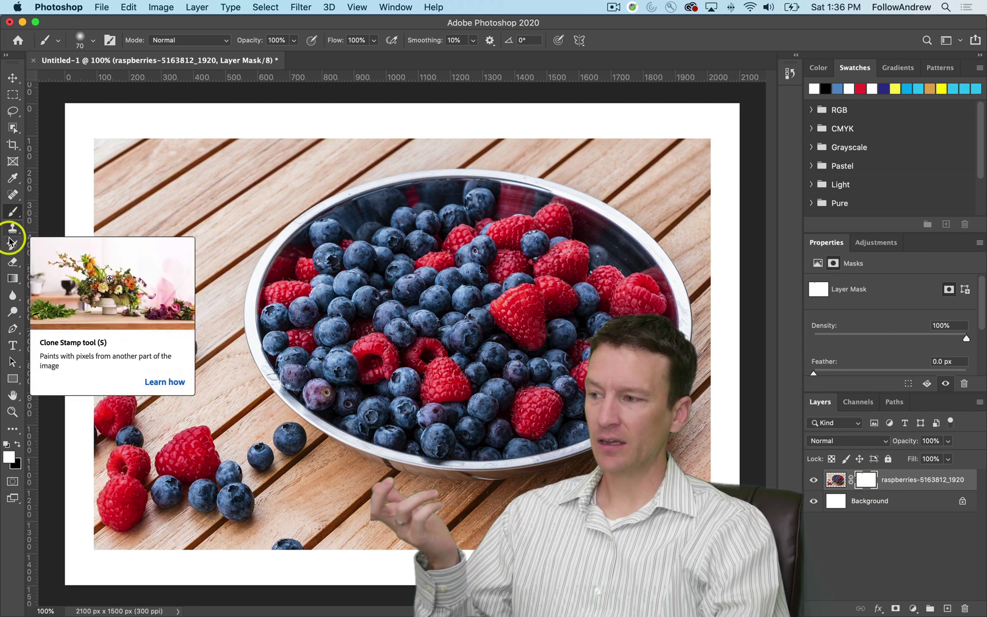
# Step: Fill the raspberries layer mask with black using the Paint Bucket tool to hide the photo
pyautogui.click(11, 263)
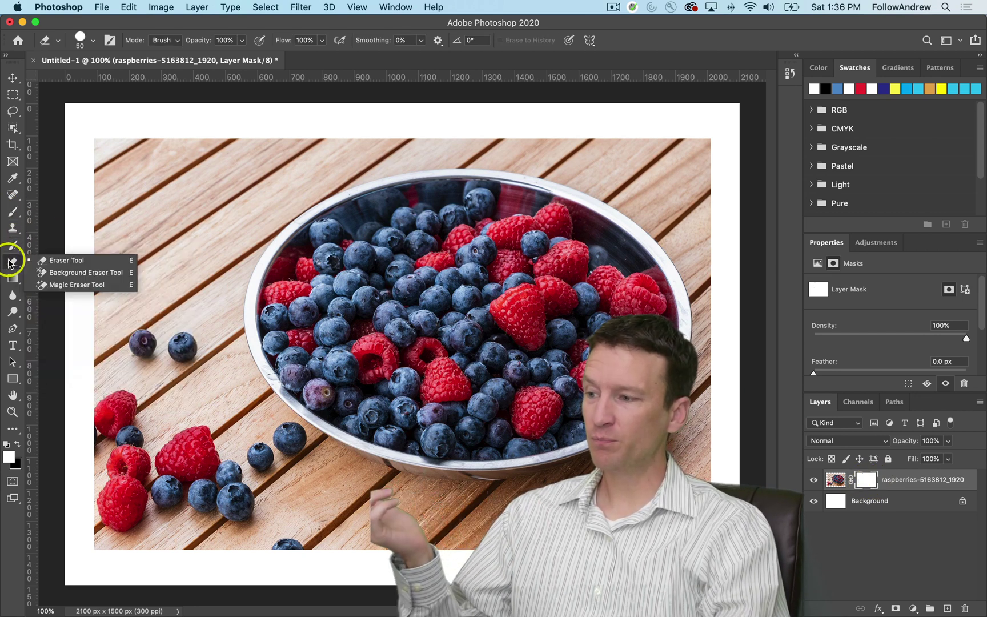
pyautogui.click(14, 196)
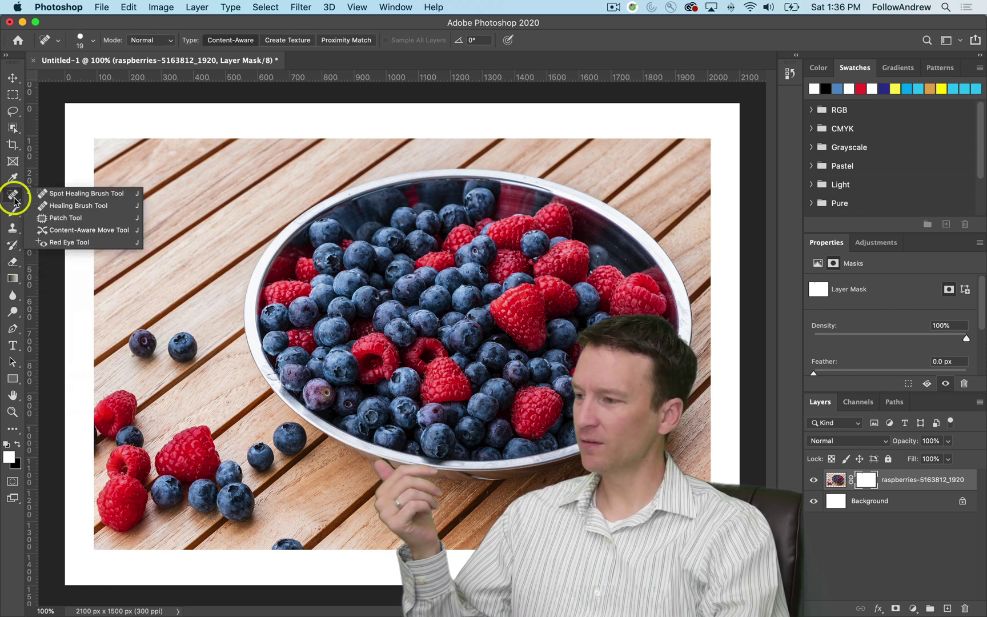
pyautogui.click(13, 212)
pyautogui.click(9, 245)
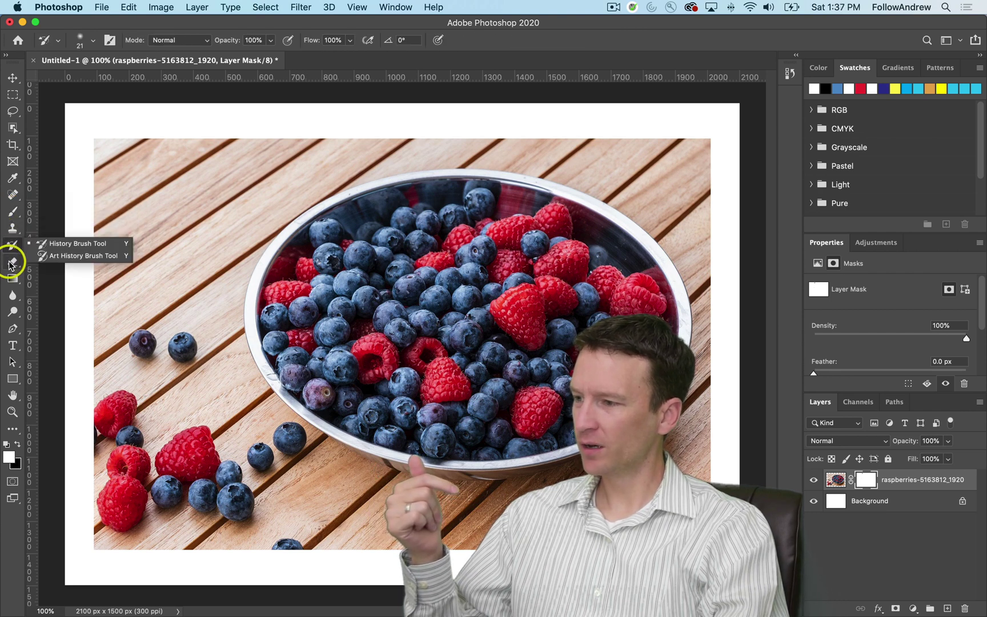
pyautogui.click(12, 261)
pyautogui.click(12, 278)
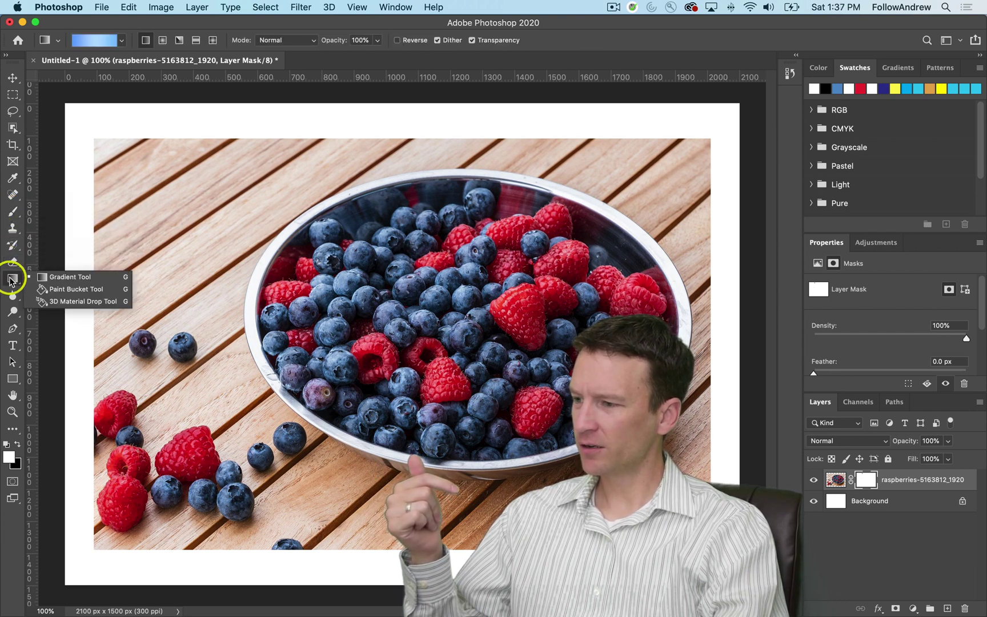
pyautogui.click(54, 289)
pyautogui.click(18, 444)
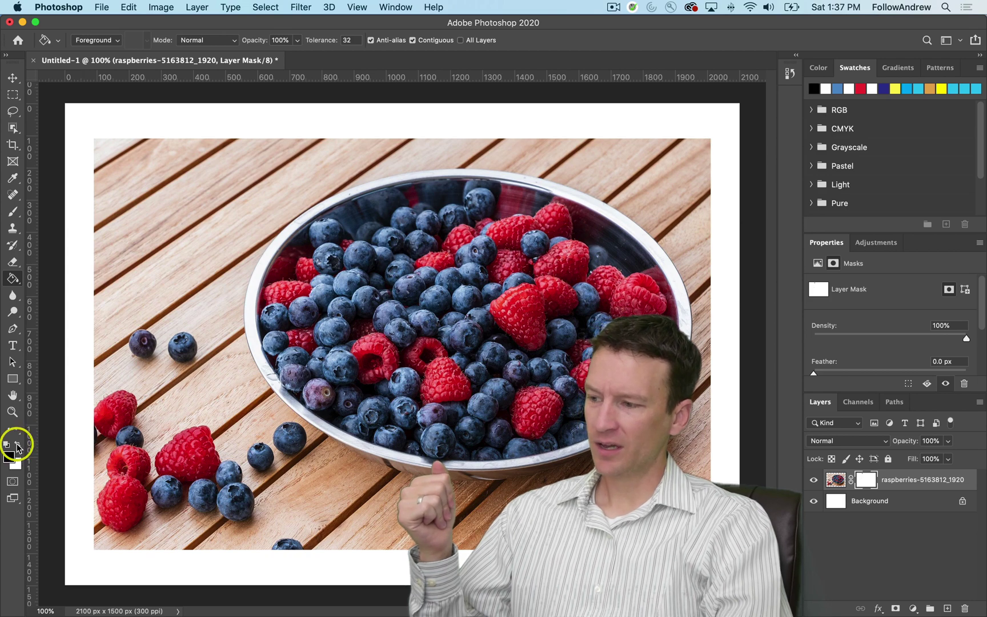
pyautogui.click(339, 372)
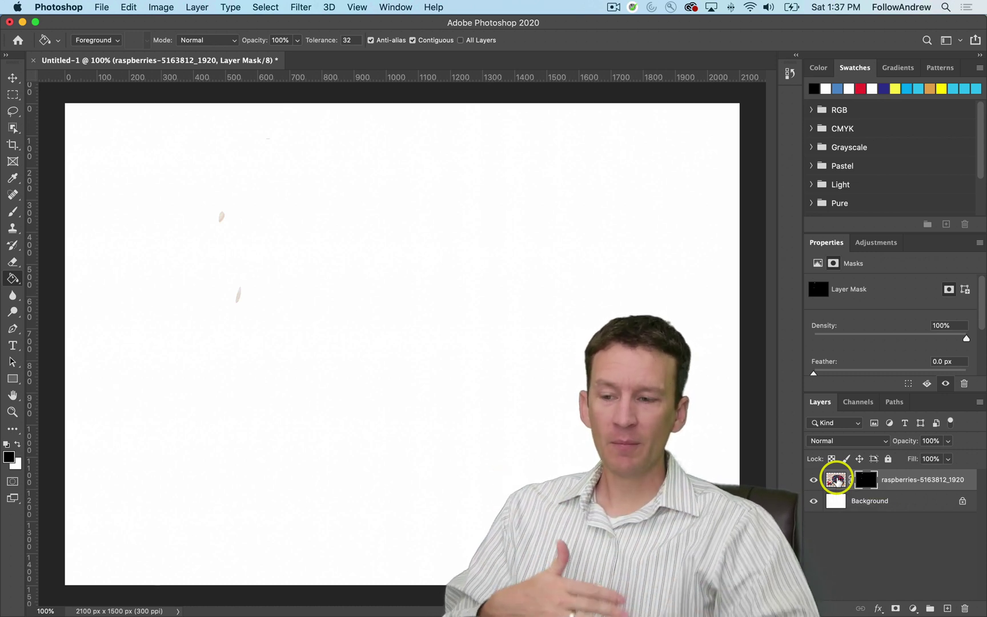
# Step: Convert the locked Background into a regular layer with the default settings and fill it with the blue foreground color
pyautogui.click(875, 509)
pyautogui.doubleClick(875, 509)
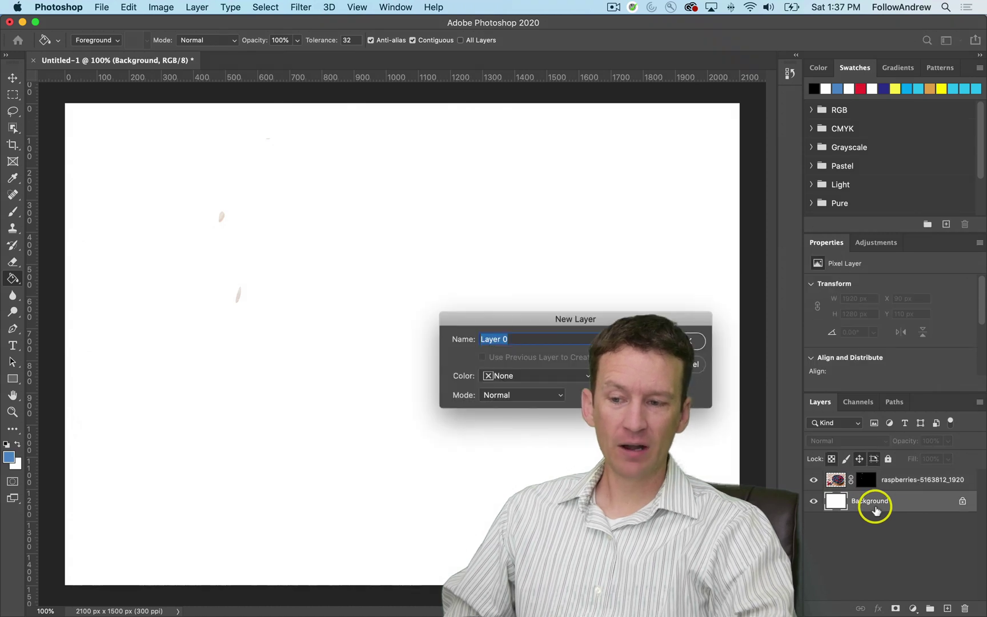
pyautogui.press('Return')
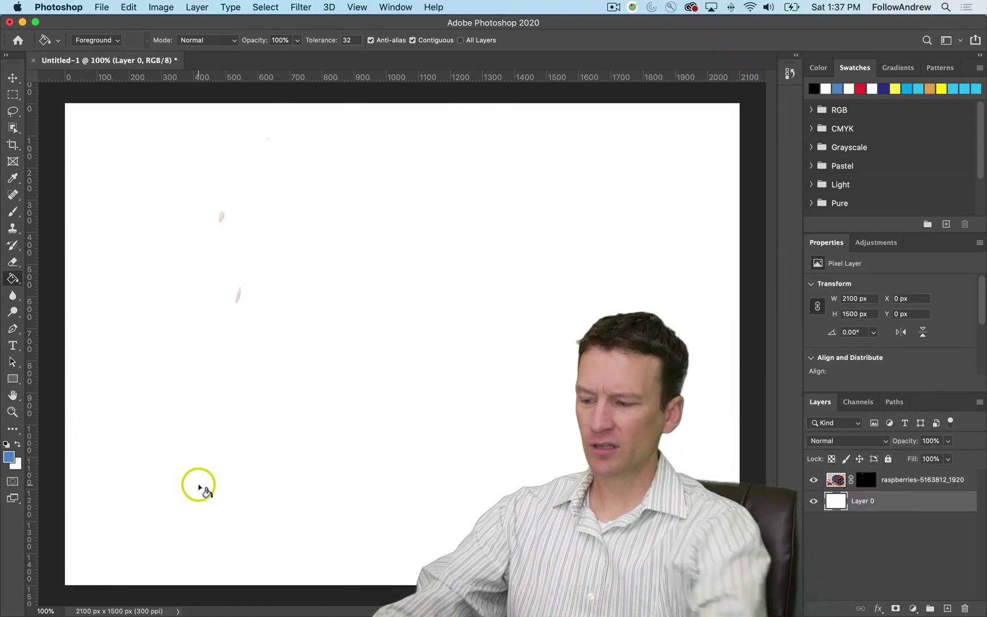
pyautogui.hotkey('alt', 'BackSpace')
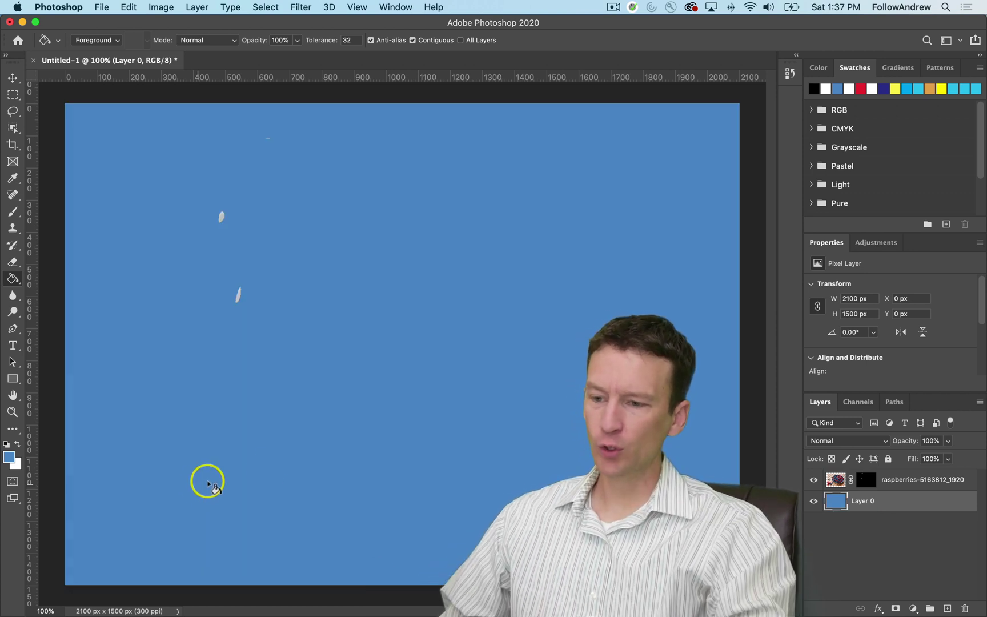
# Step: Paint black over the remaining photo specks on the raspberries layer mask with the Brush tool
pyautogui.click(865, 479)
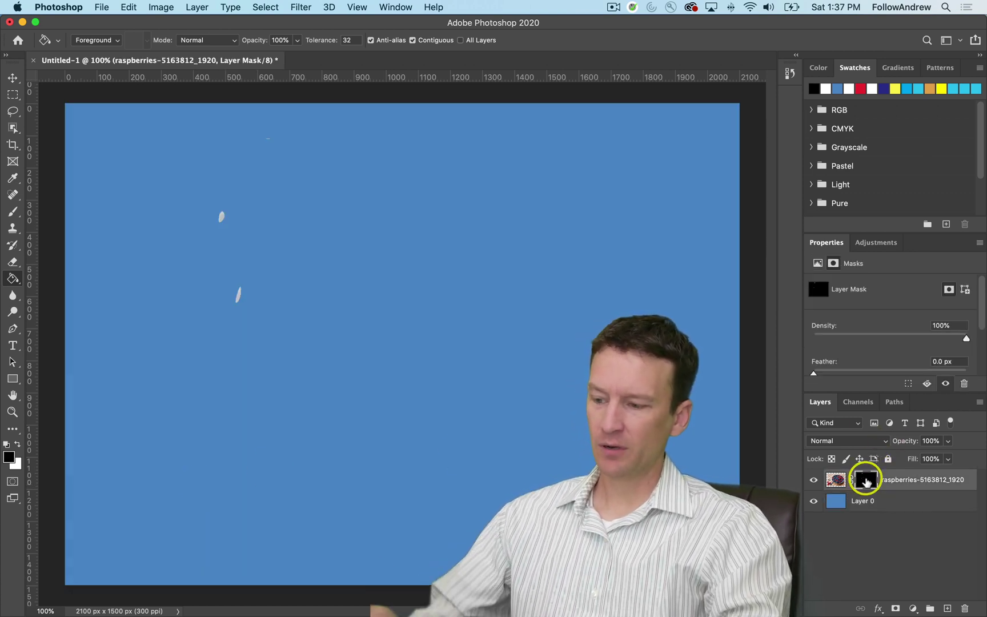
pyautogui.press('b')
pyautogui.click(239, 293)
pyautogui.click(226, 214)
pyautogui.click(255, 146)
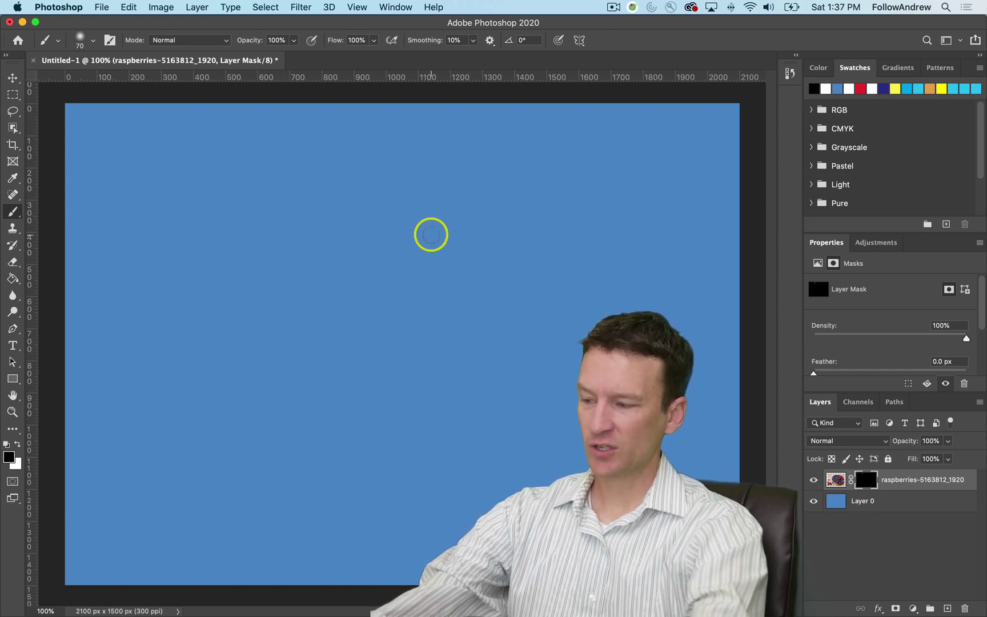
# Step: Invert the raspberries layer mask and paint a black stroke beside the bowl to reveal the blue layer, keeping the mask active
pyautogui.press('super+i')
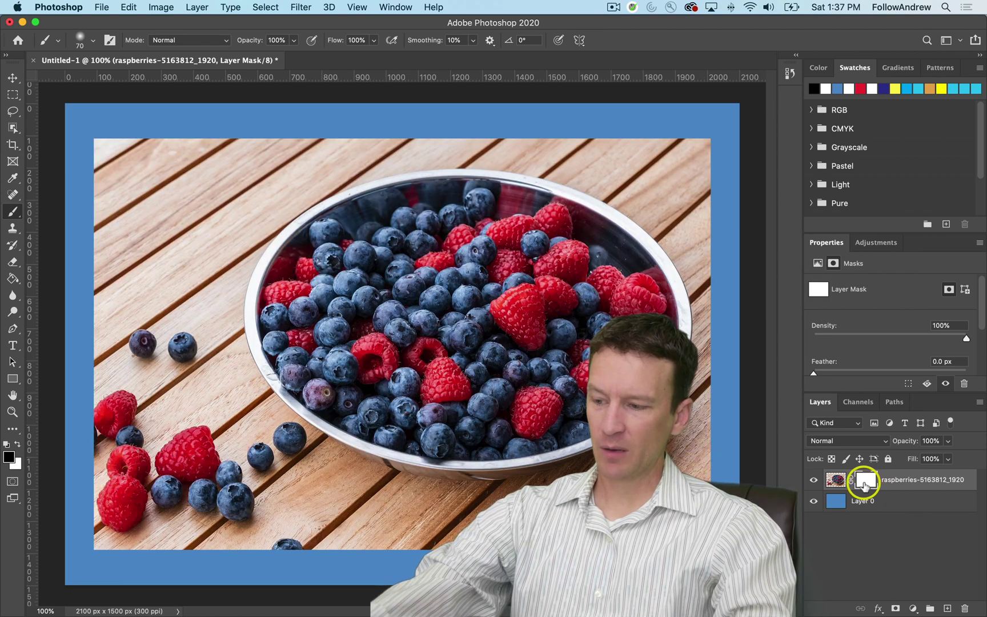
pyautogui.moveTo(234, 141)
pyautogui.mouseDown()
pyautogui.moveTo(211, 245)
pyautogui.moveTo(232, 129)
pyautogui.moveTo(220, 272)
pyautogui.moveTo(226, 251)
pyautogui.moveTo(223, 192)
pyautogui.moveTo(209, 298)
pyautogui.mouseUp()
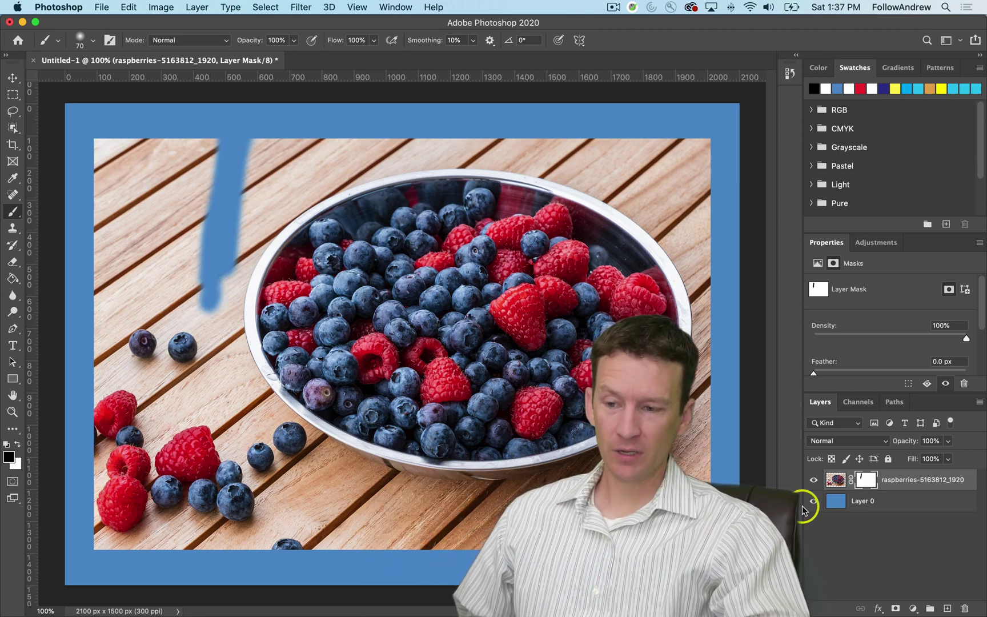
pyautogui.click(834, 503)
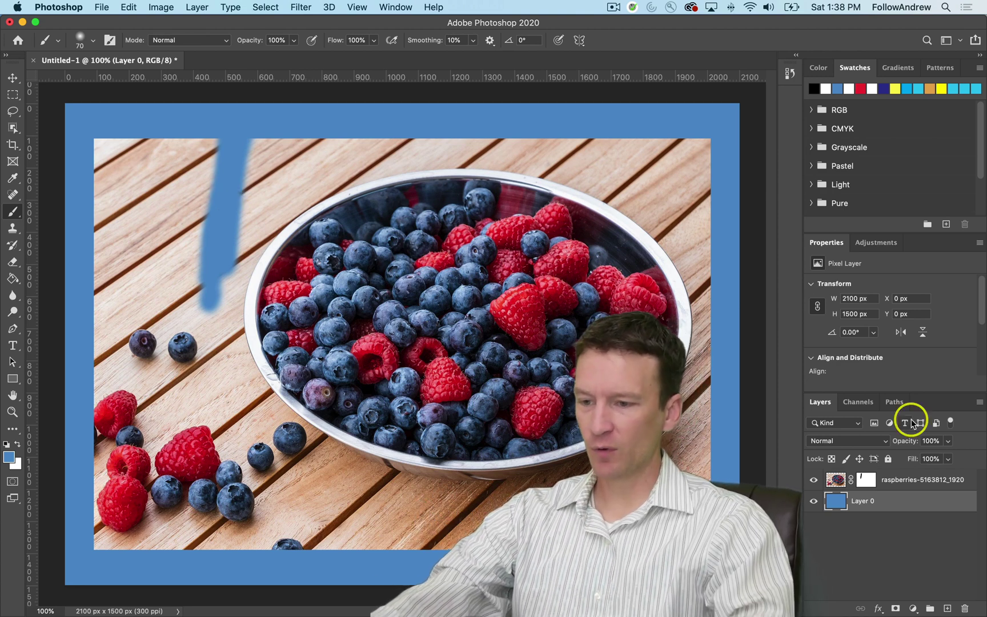
pyautogui.click(865, 481)
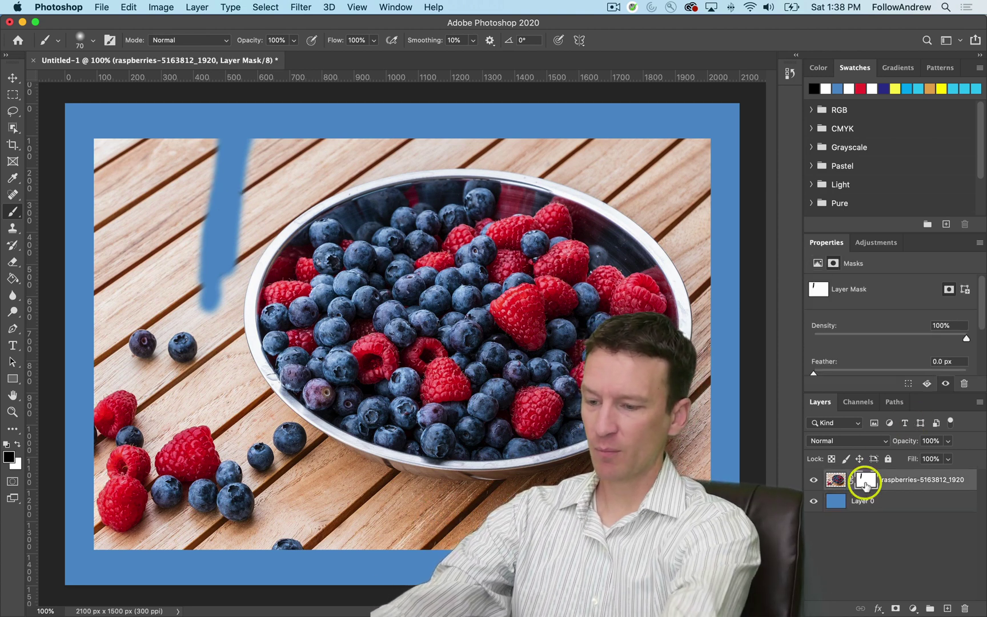
# Step: Fill the raspberries layer mask entirely with white and enlarge the brush to 200 px
pyautogui.hotkey('alt', 'BackSpace')
pyautogui.press('super+BackSpace')
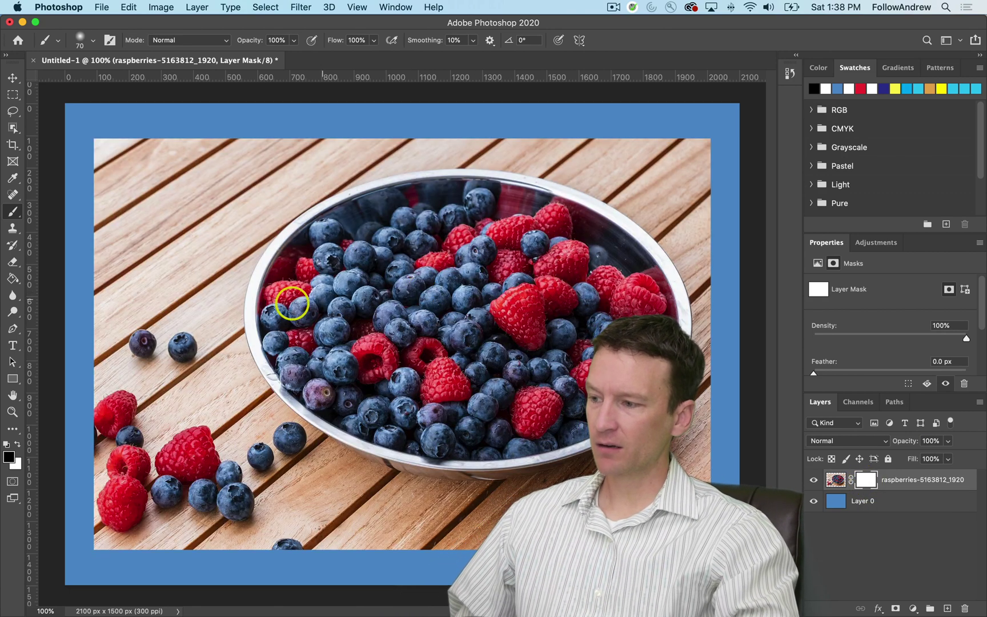
pyautogui.press(']')
pyautogui.press(']')
pyautogui.press(']')
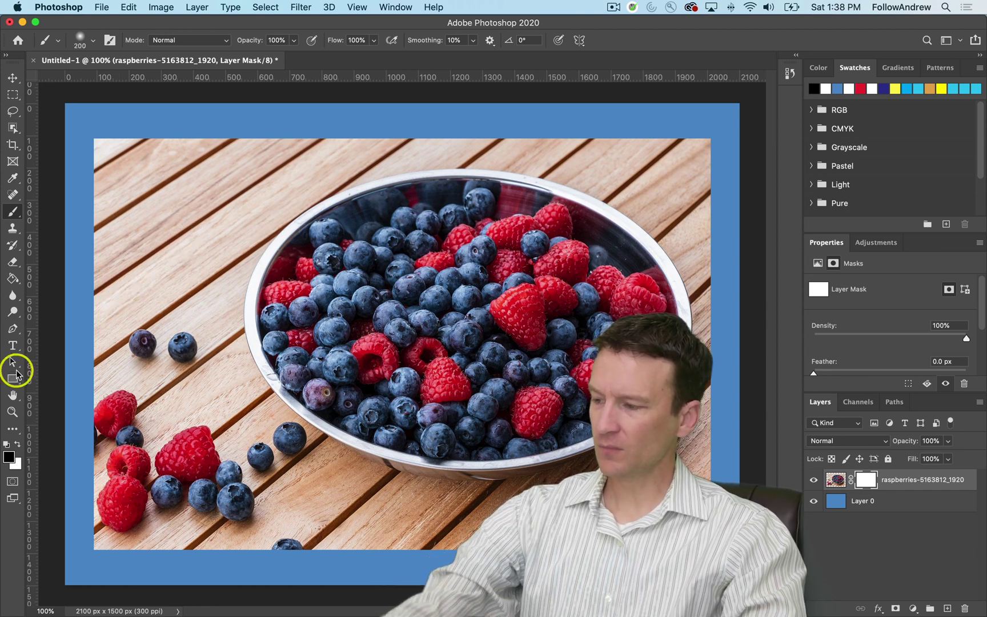
# Step: Keep the foreground color black and paint a full-height vertical stroke on the mask through the two loose blueberries beside the bowl
pyautogui.click(9, 460)
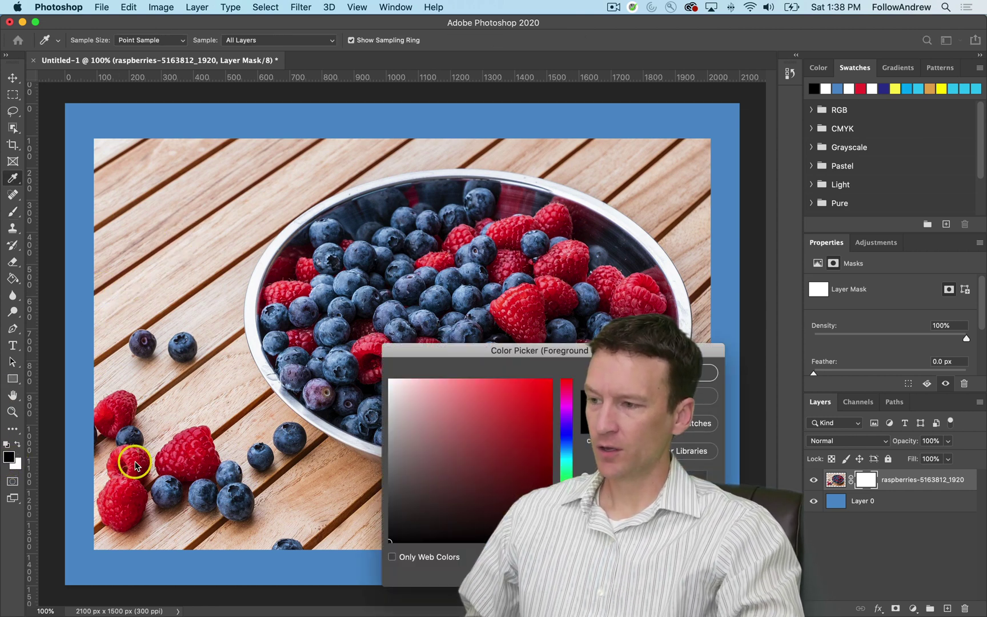
pyautogui.press('Return')
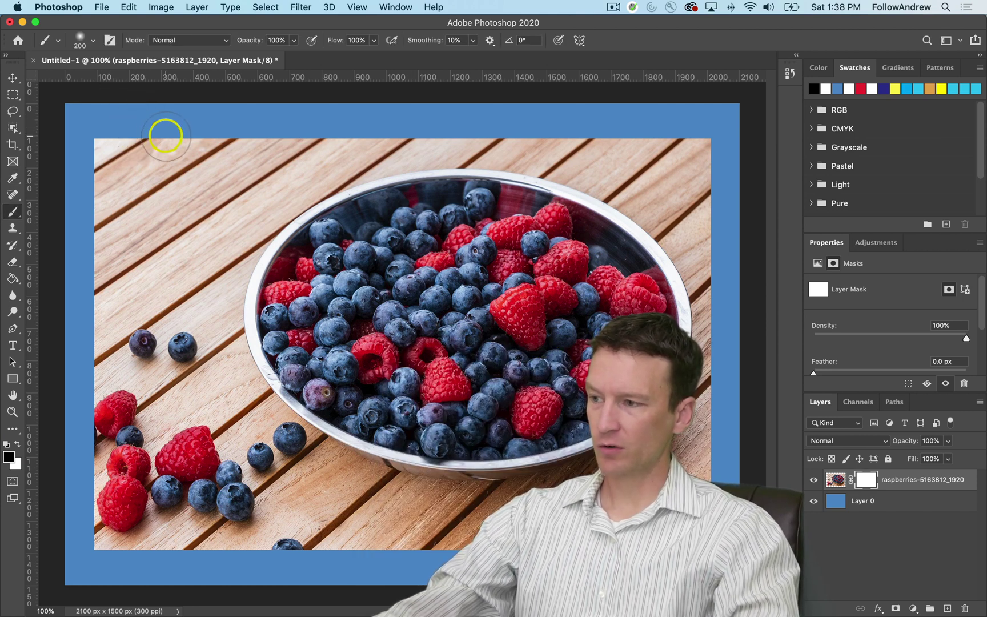
pyautogui.moveTo(165, 136); pyautogui.dragTo(166, 234)
pyautogui.moveTo(150, 280); pyautogui.dragTo(139, 579)
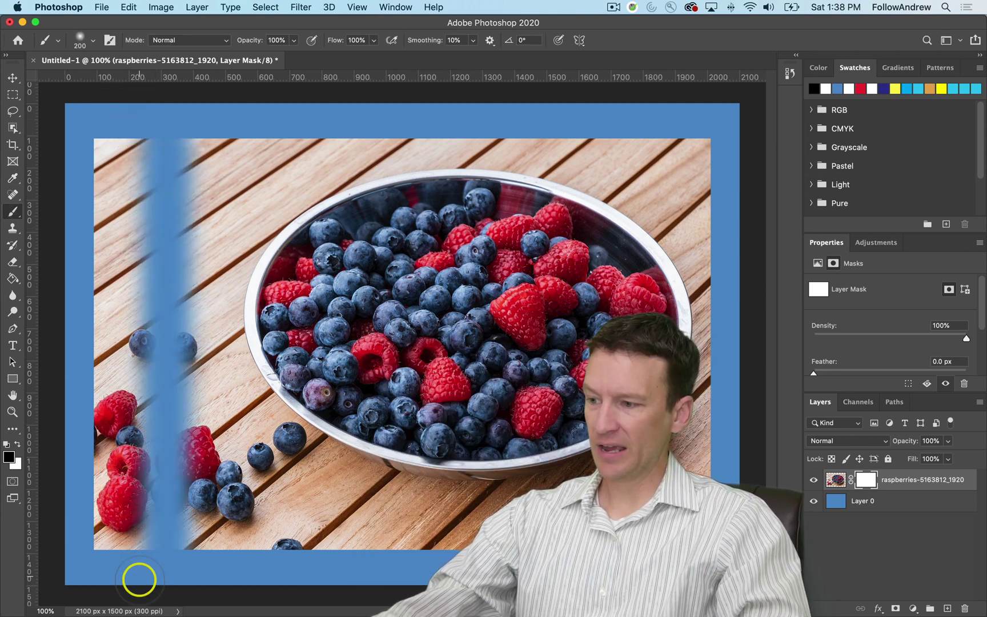
# Step: Set the foreground to dark gray and paint a full-height vertical stroke on the mask over the bowl's left edge
pyautogui.click(10, 457)
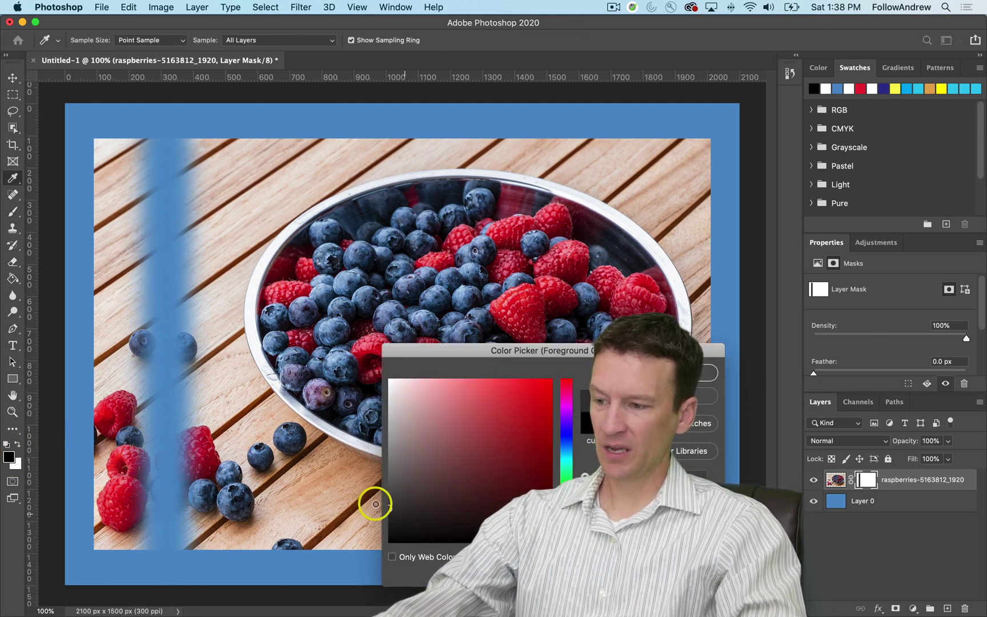
pyautogui.click(704, 371)
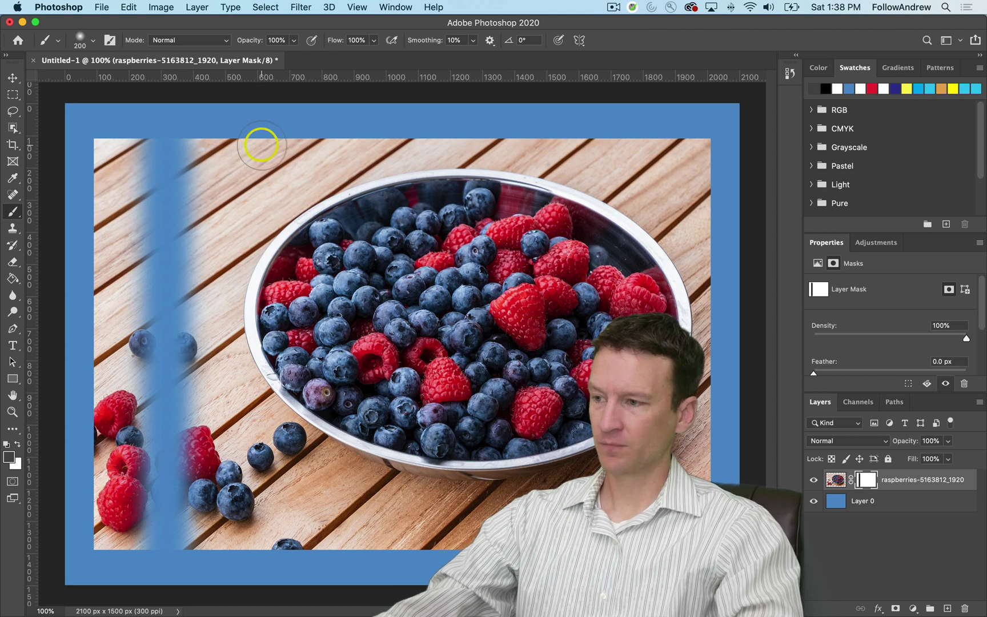
pyautogui.moveTo(266, 140); pyautogui.dragTo(244, 568)
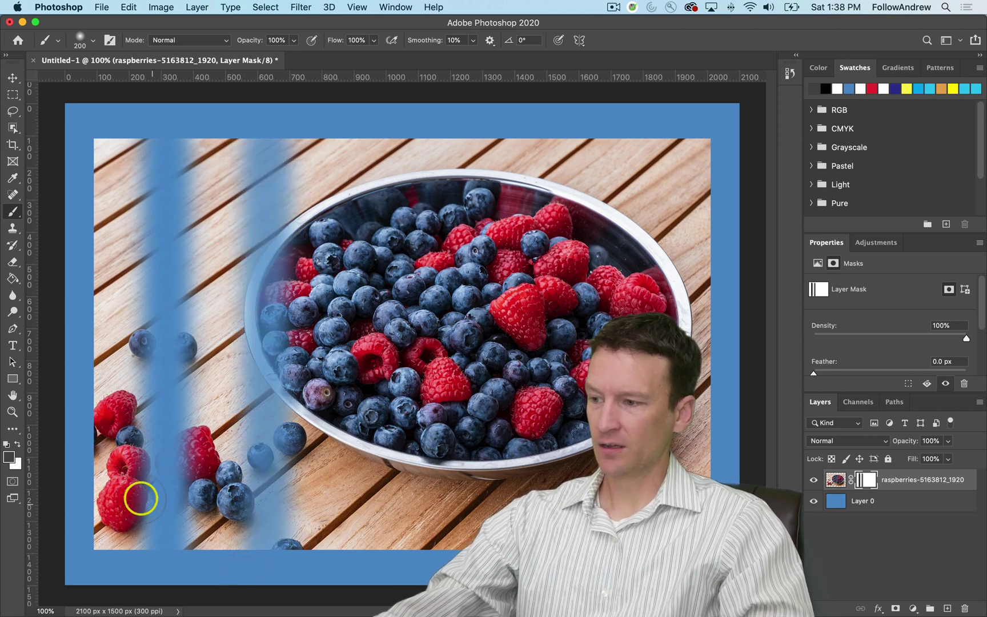
# Step: Set the foreground to medium gray and paint a full-height vertical stroke on the mask across the left half of the bowl
pyautogui.click(9, 457)
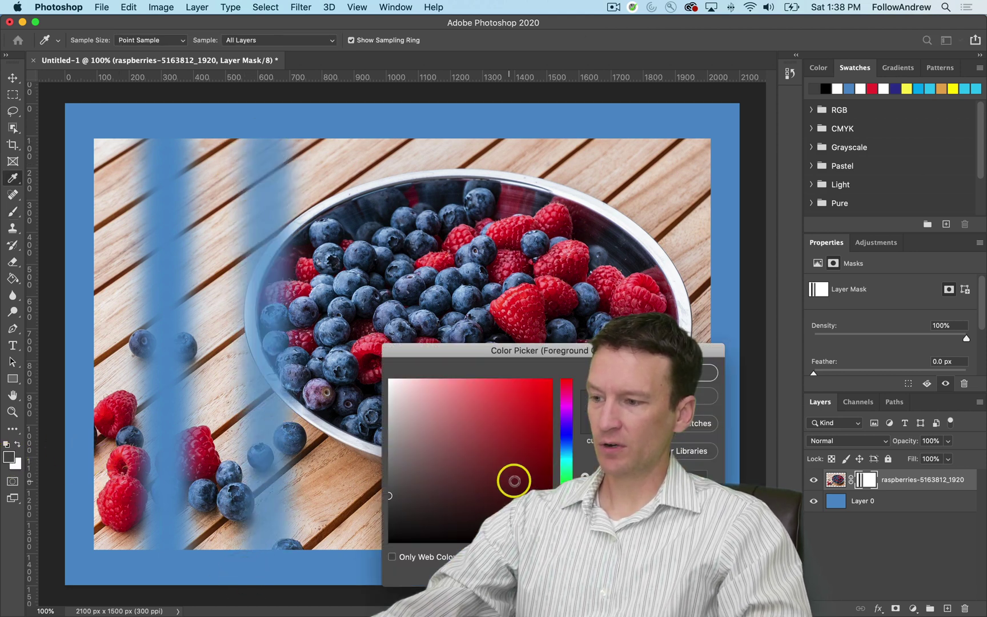
pyautogui.moveTo(387, 456)
pyautogui.mouseDown()
pyautogui.moveTo(380, 439)
pyautogui.moveTo(389, 441)
pyautogui.mouseUp()
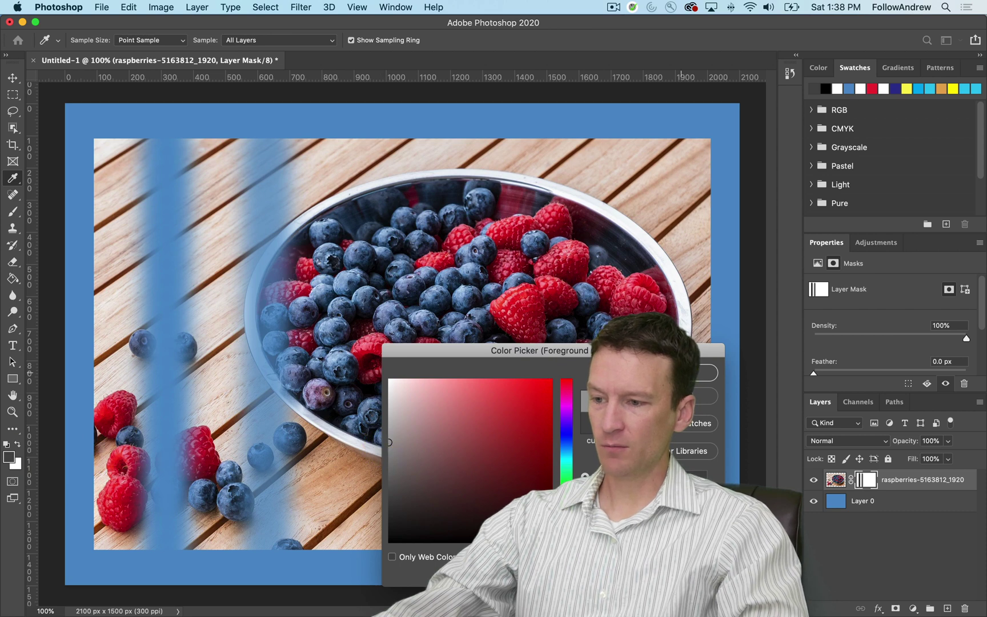
pyautogui.press('Return')
pyautogui.moveTo(410, 117); pyautogui.dragTo(373, 582)
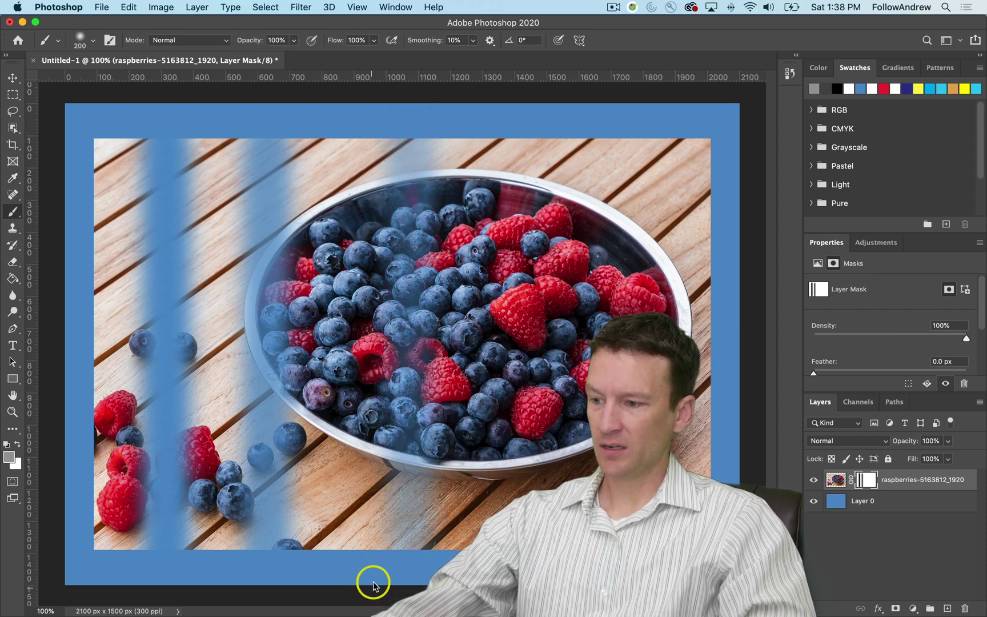
# Step: Paint a light gray vertical stroke on the mask across the right half of the bowl and set the foreground color to white
pyautogui.click(9, 457)
pyautogui.moveTo(245, 451)
pyautogui.mouseDown()
pyautogui.moveTo(375, 419)
pyautogui.moveTo(389, 402)
pyautogui.mouseUp()
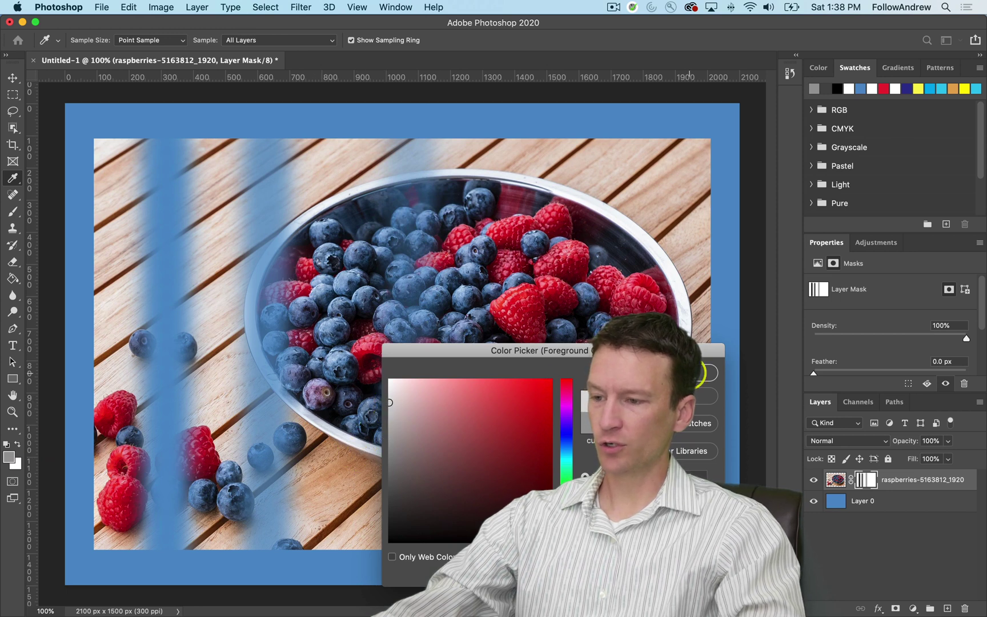
pyautogui.press('Return')
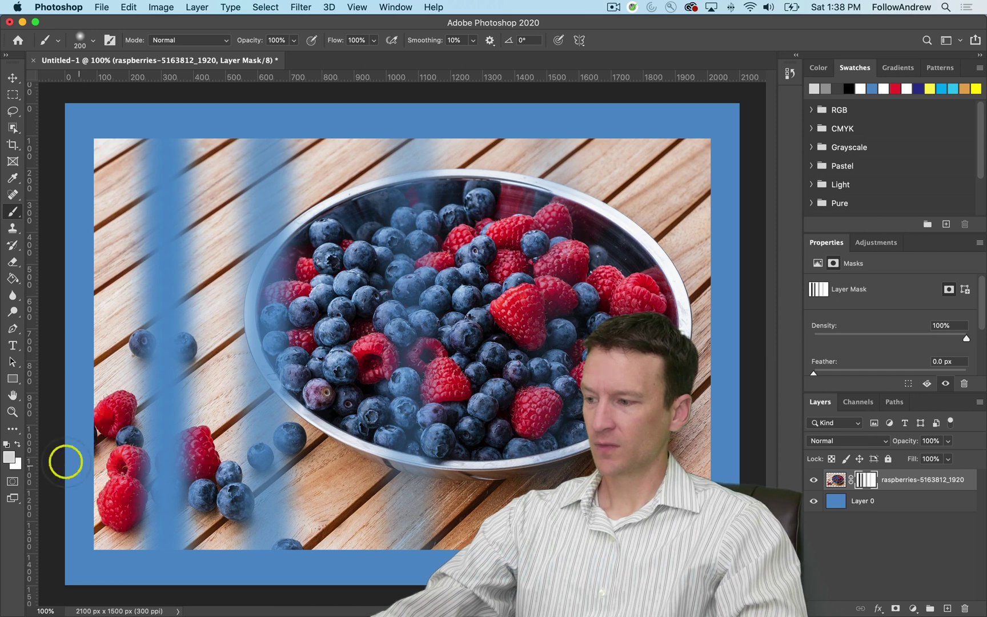
pyautogui.click(10, 457)
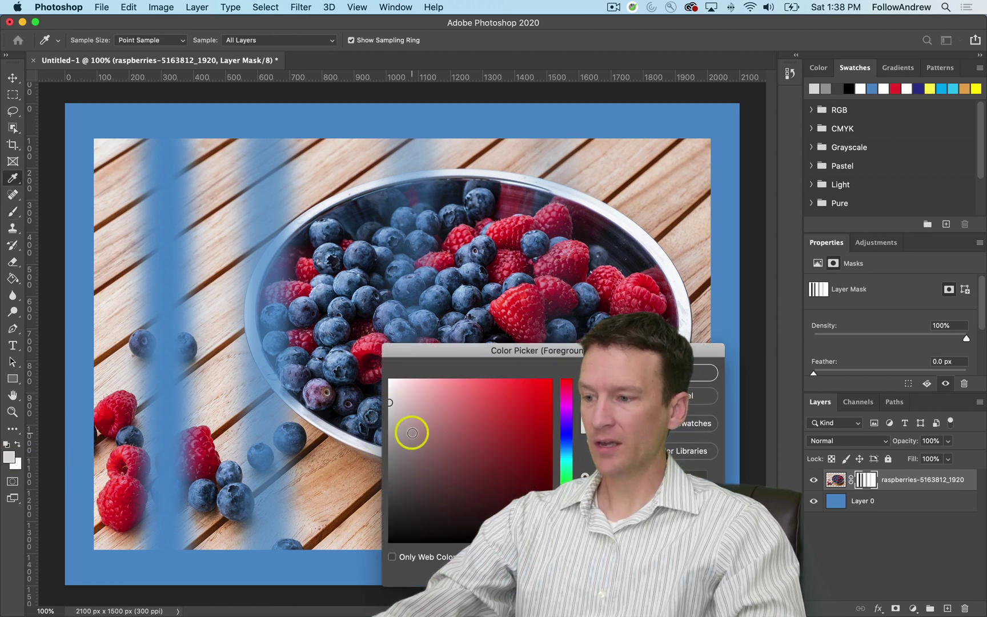
pyautogui.click(708, 373)
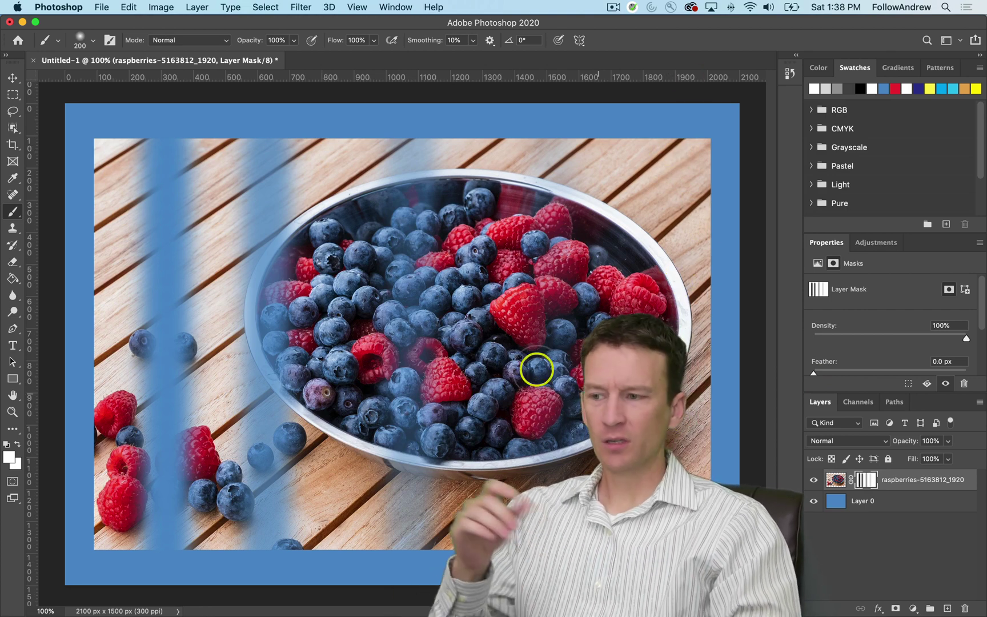
# Step: Examine the semi-transparent berries at the bowl's left edge up close and view the raspberries layer mask on its own
pyautogui.press('z')
pyautogui.click(230, 309)
pyautogui.moveTo(230, 309); pyautogui.dragTo(368, 311)
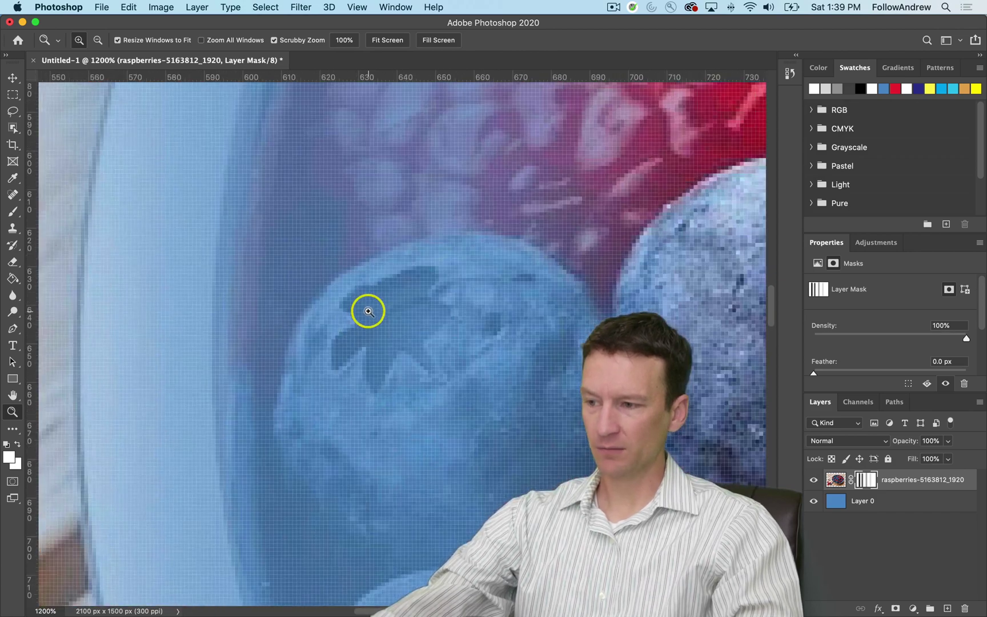
pyautogui.moveTo(458, 328); pyautogui.dragTo(397, 343)
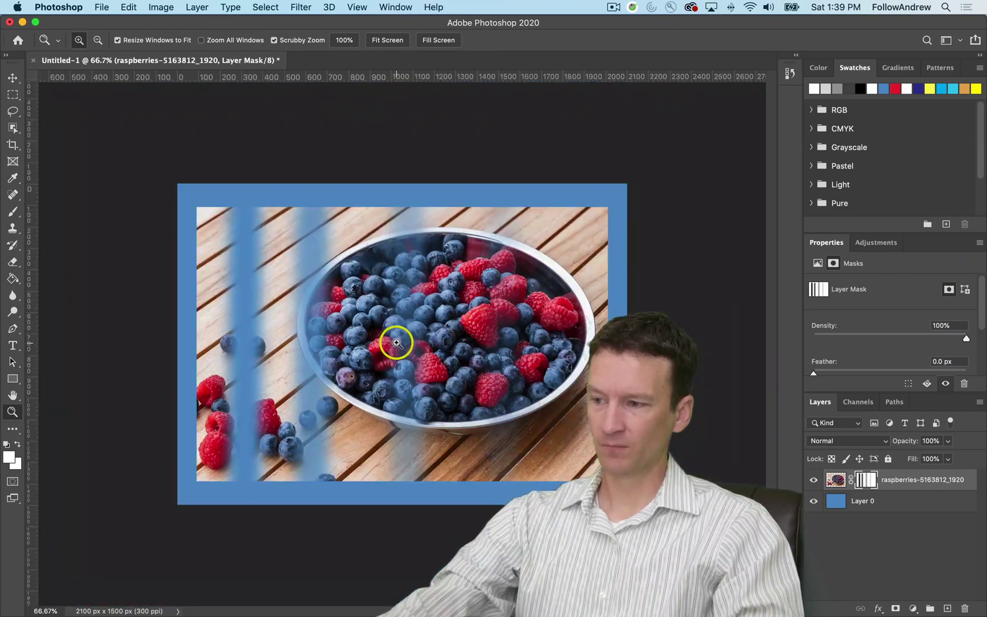
pyautogui.click(396, 342)
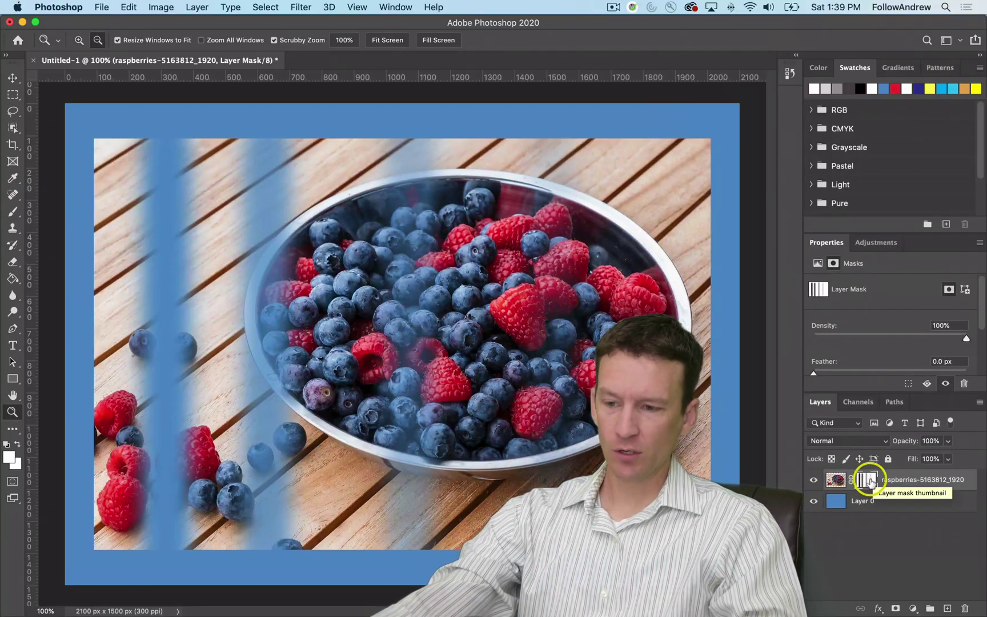
pyautogui.keyDown('alt'); pyautogui.click(868, 481); pyautogui.keyUp('alt')
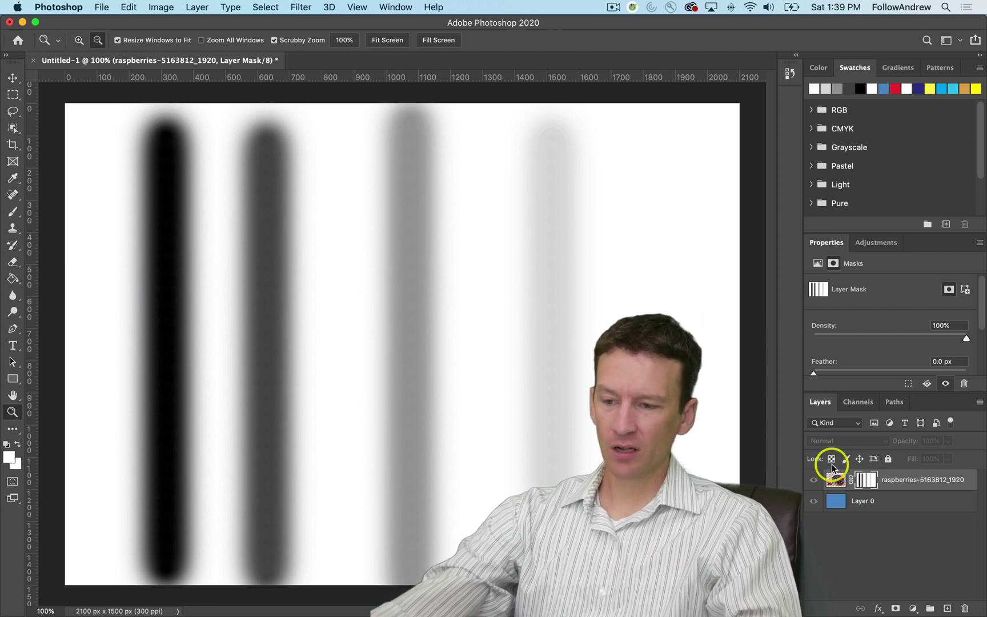
pyautogui.keyDown('alt'); pyautogui.click(862, 481); pyautogui.keyUp('alt')
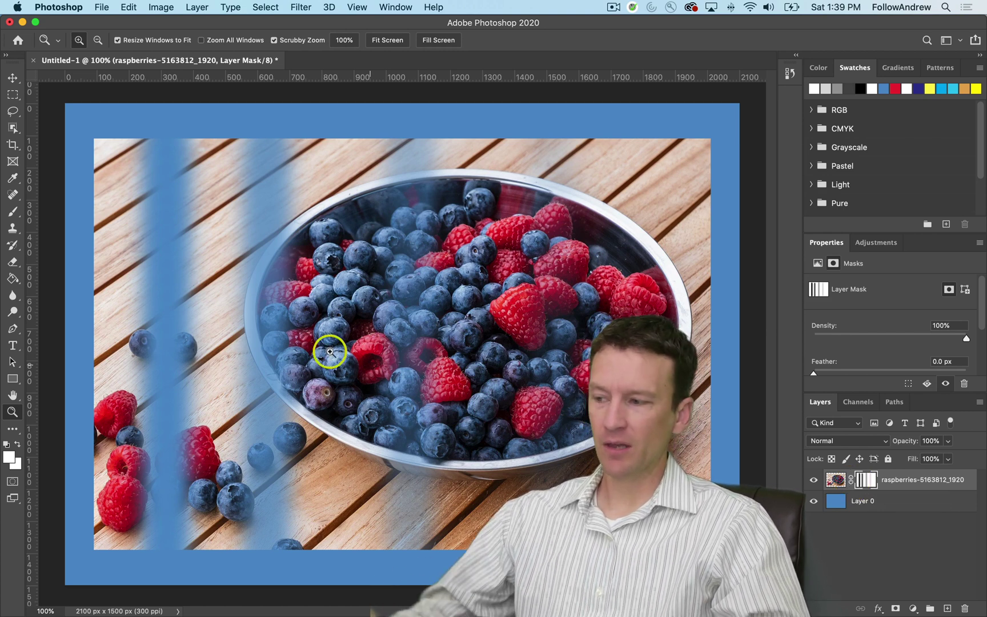
# Step: Brush white over the black stroke to bring the photo back, and fill the whole raspberries layer mask with white
pyautogui.press('b')
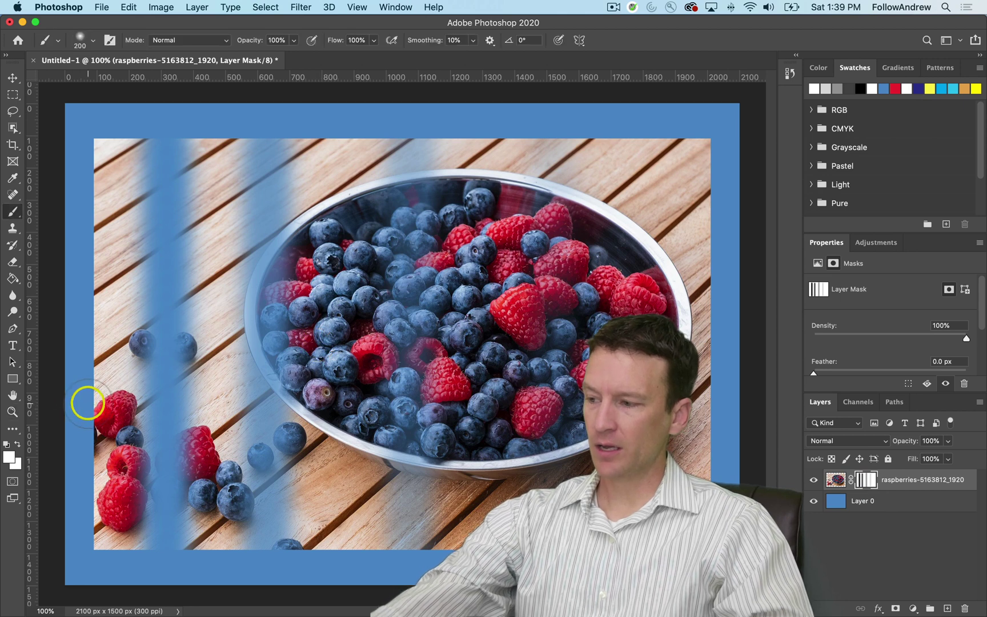
pyautogui.moveTo(176, 175)
pyautogui.mouseDown()
pyautogui.moveTo(134, 147)
pyautogui.moveTo(110, 206)
pyautogui.moveTo(172, 234)
pyautogui.moveTo(132, 345)
pyautogui.moveTo(177, 242)
pyautogui.moveTo(183, 469)
pyautogui.moveTo(183, 346)
pyautogui.moveTo(223, 422)
pyautogui.moveTo(345, 528)
pyautogui.mouseUp()
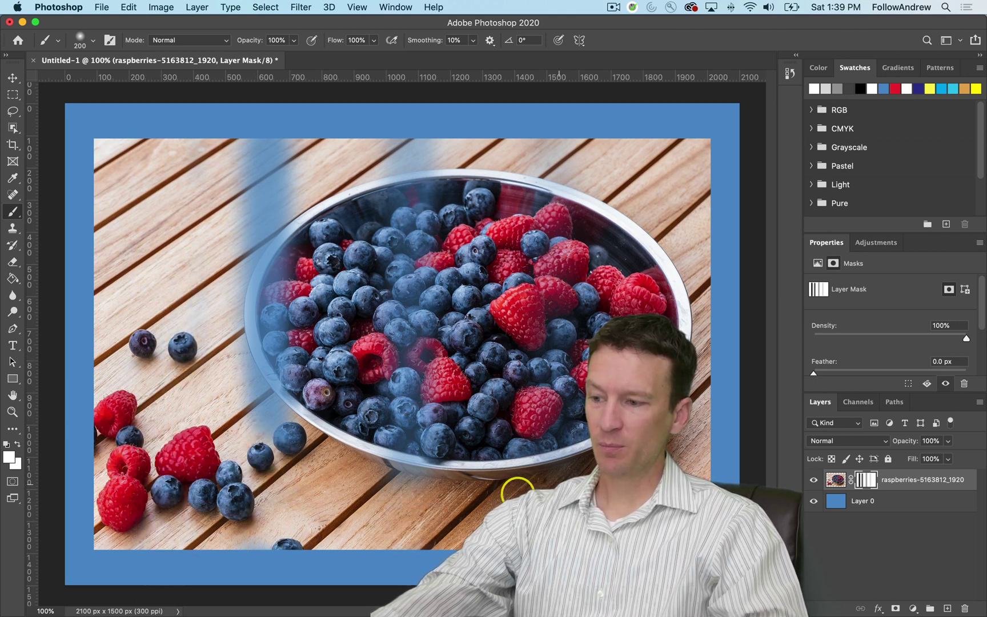
pyautogui.moveTo(382, 453); pyautogui.dragTo(423, 460)
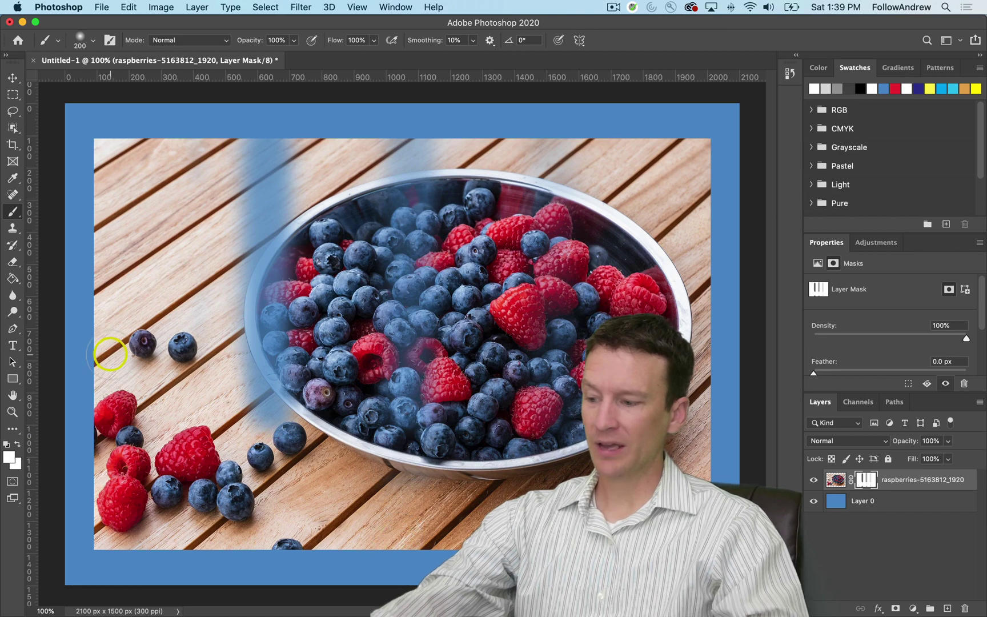
pyautogui.hotkey('alt', 'BackSpace')
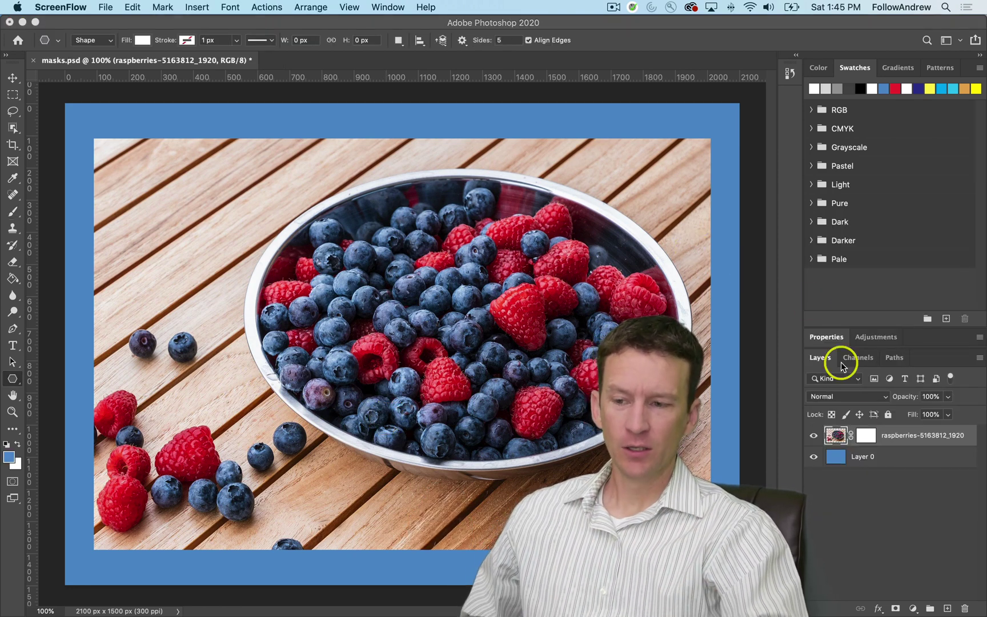
# Step: Add a vector mask to the raspberries layer in addition to its existing layer mask
pyautogui.click(886, 437)
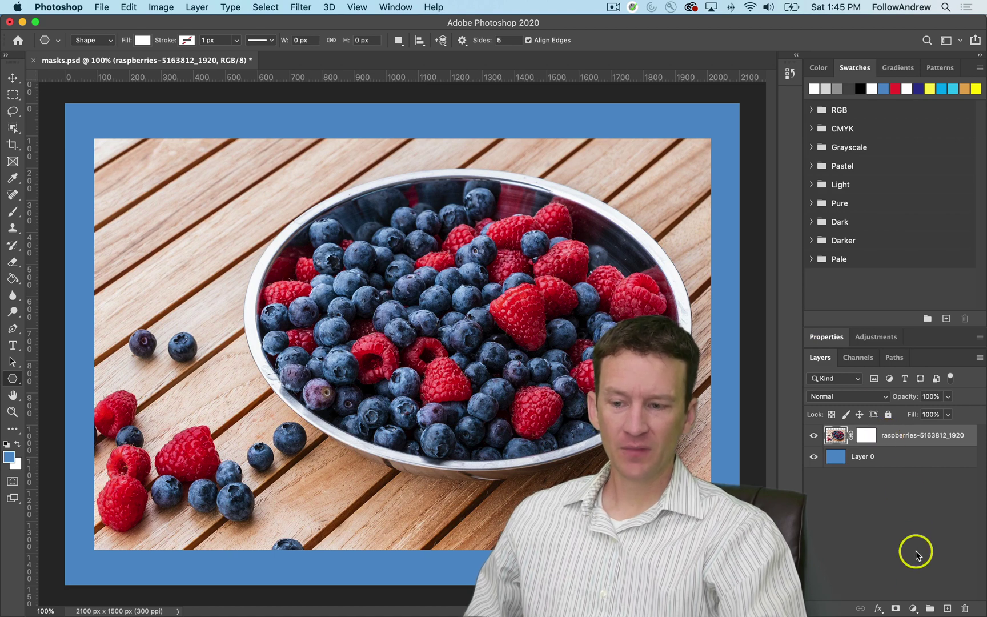
pyautogui.click(895, 609)
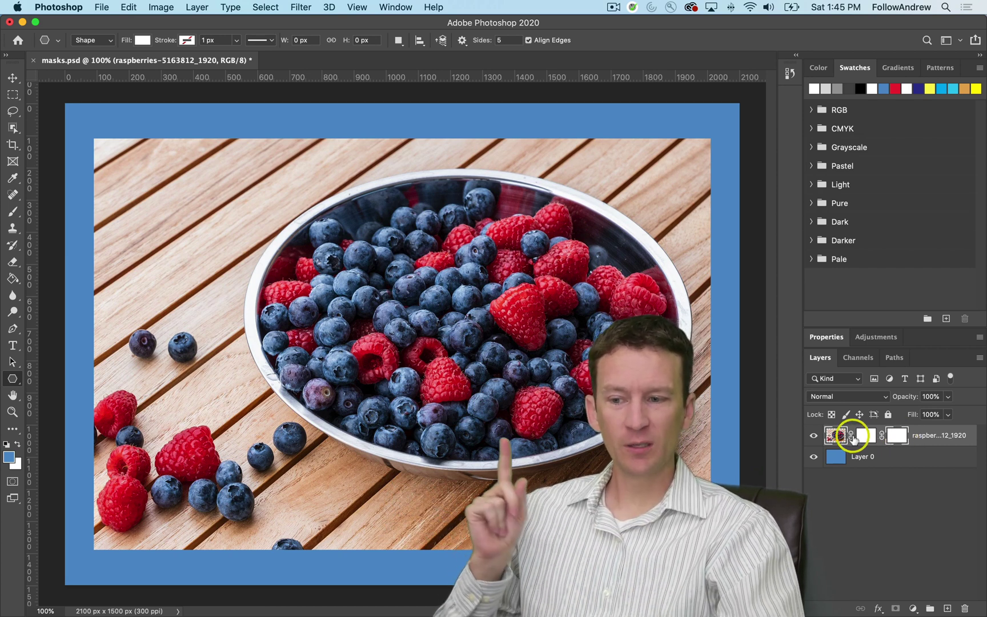
pyautogui.click(865, 435)
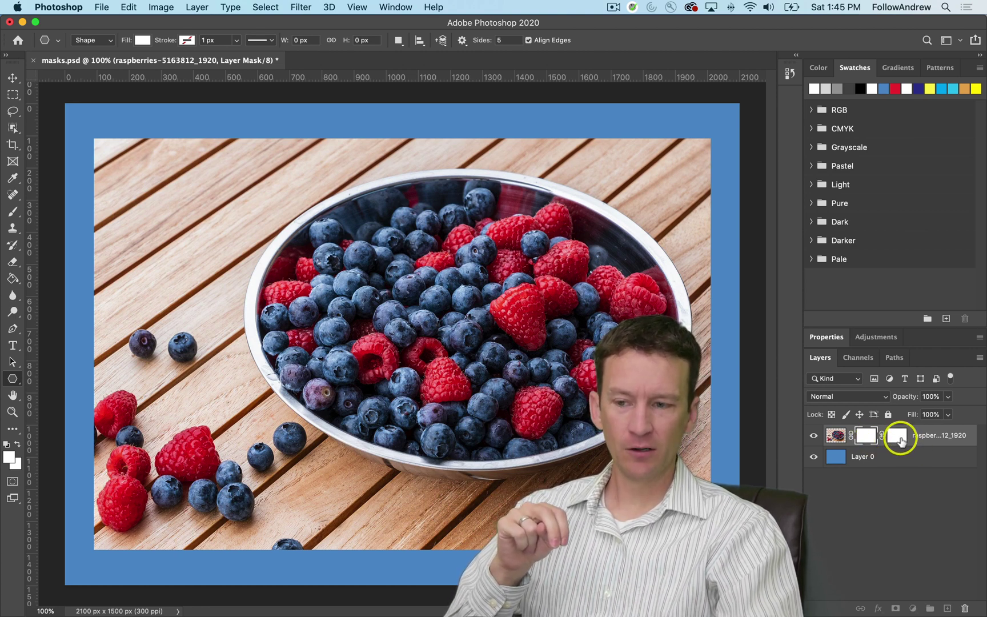
# Step: Draw a five-sided polygon as a path on the vector mask, over the upper-left part of the bowl
pyautogui.click(12, 379)
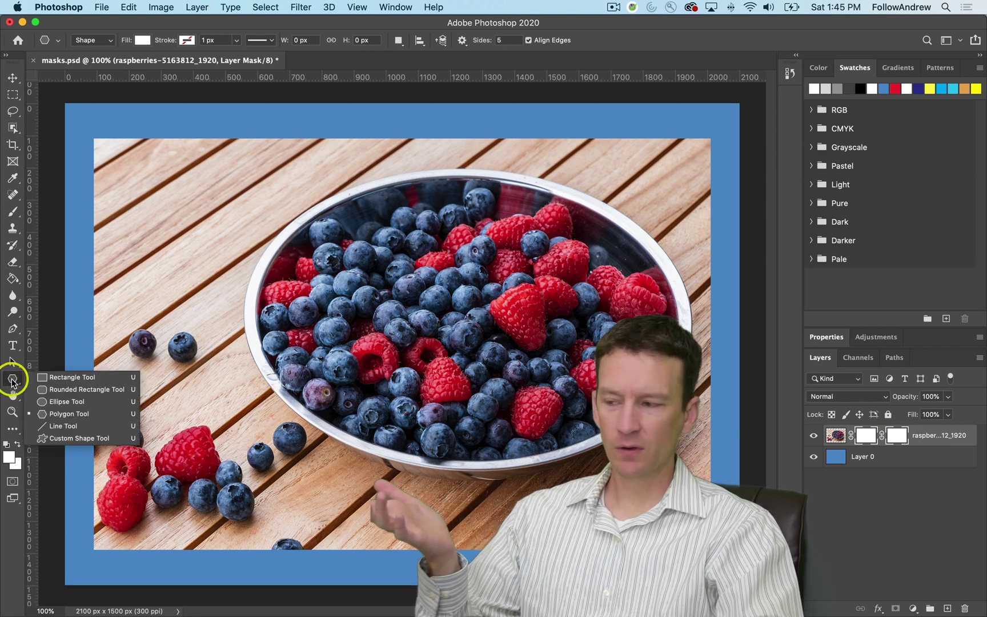
pyautogui.click(63, 413)
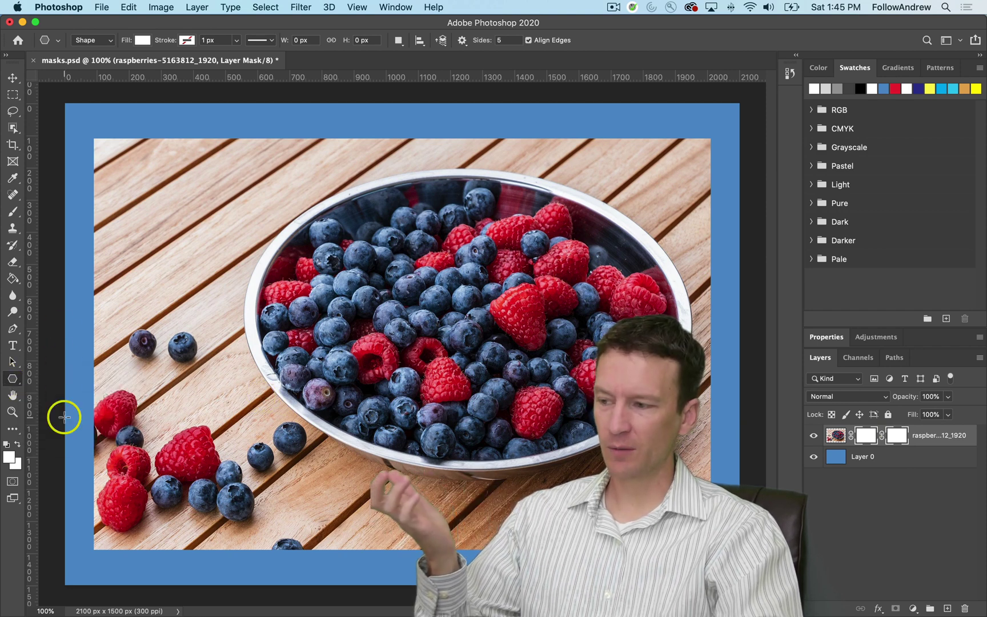
pyautogui.click(108, 43)
pyautogui.click(87, 39)
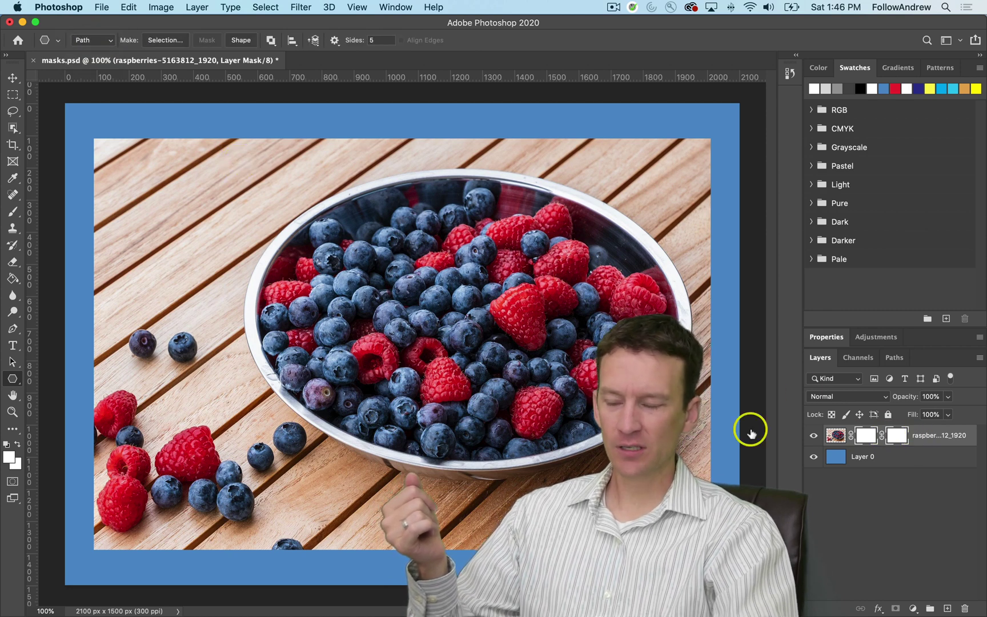
pyautogui.moveTo(308, 249); pyautogui.dragTo(417, 346)
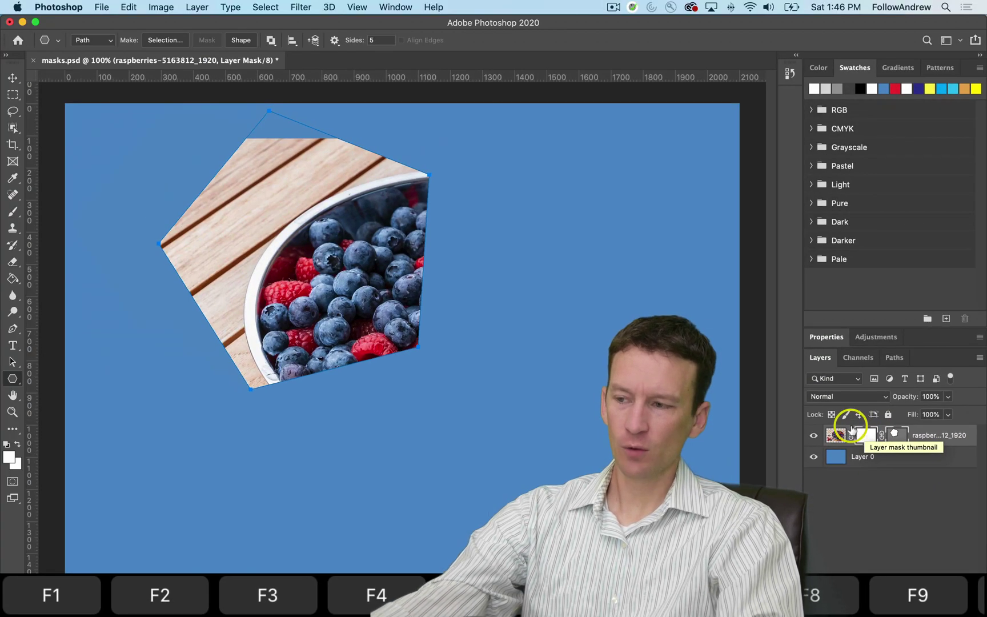
# Step: Move the pentagon path on the vector mask to the middle of the berries using the Path Selection tool
pyautogui.click(12, 362)
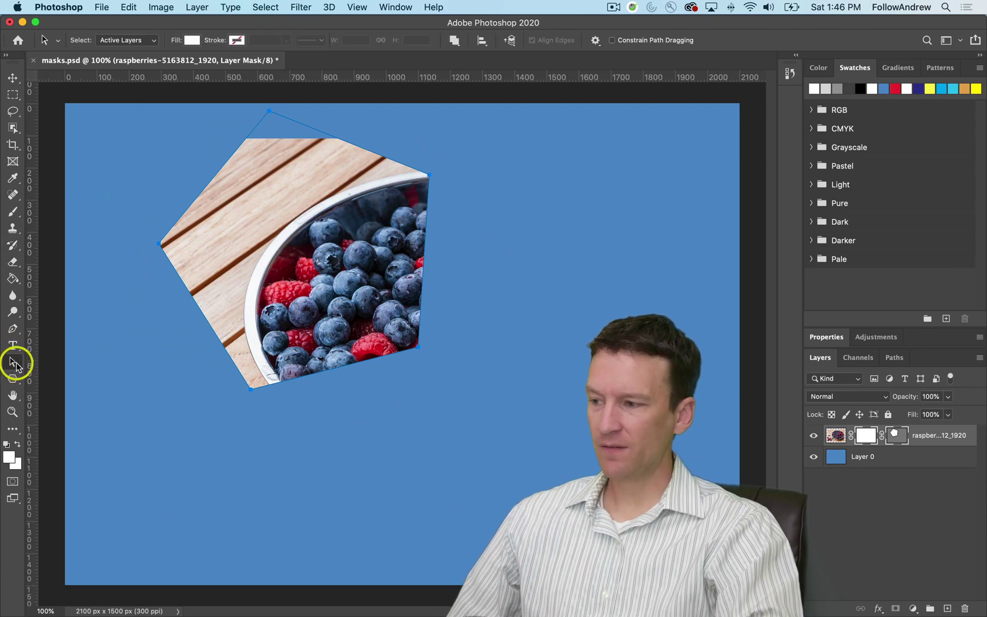
pyautogui.moveTo(354, 342); pyautogui.dragTo(571, 368)
pyautogui.moveTo(524, 372); pyautogui.dragTo(418, 398)
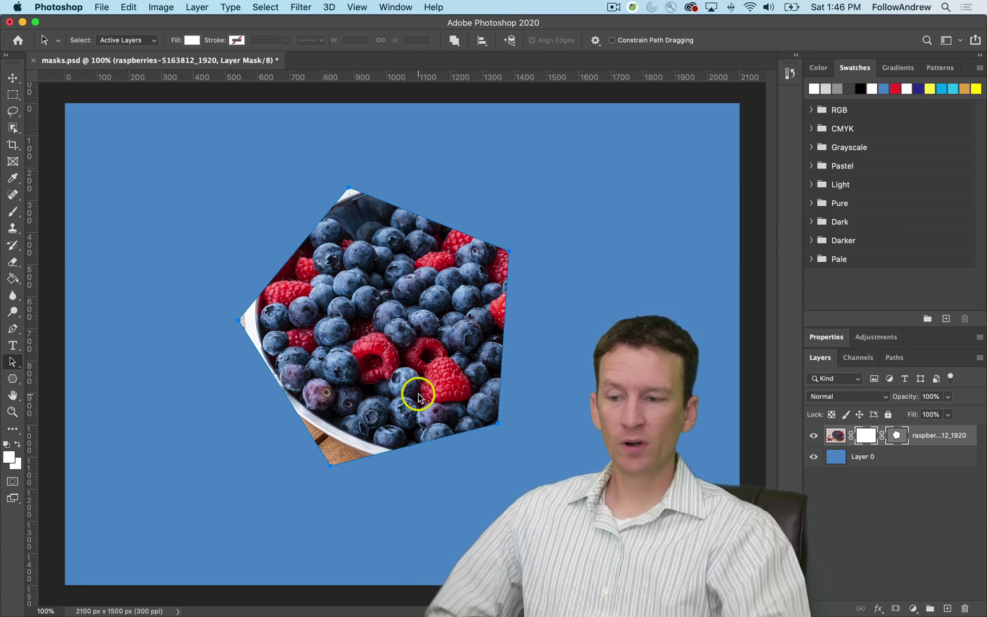
# Step: Delete the vector mask from the raspberries layer, and remove its layer mask by applying it to the layer
pyautogui.click(903, 441)
pyautogui.click(896, 438)
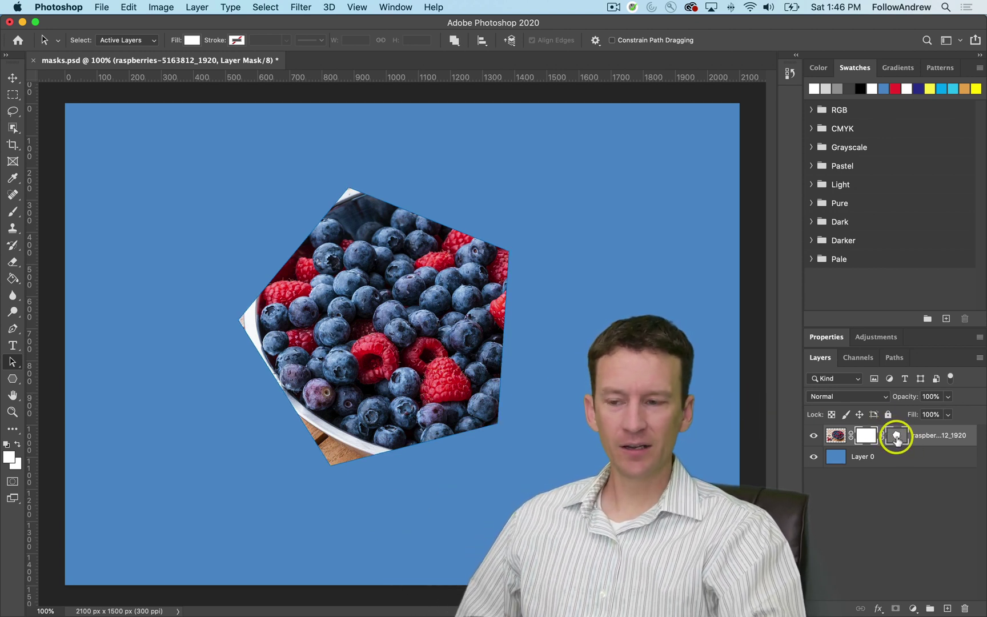
pyautogui.moveTo(896, 439); pyautogui.dragTo(961, 608)
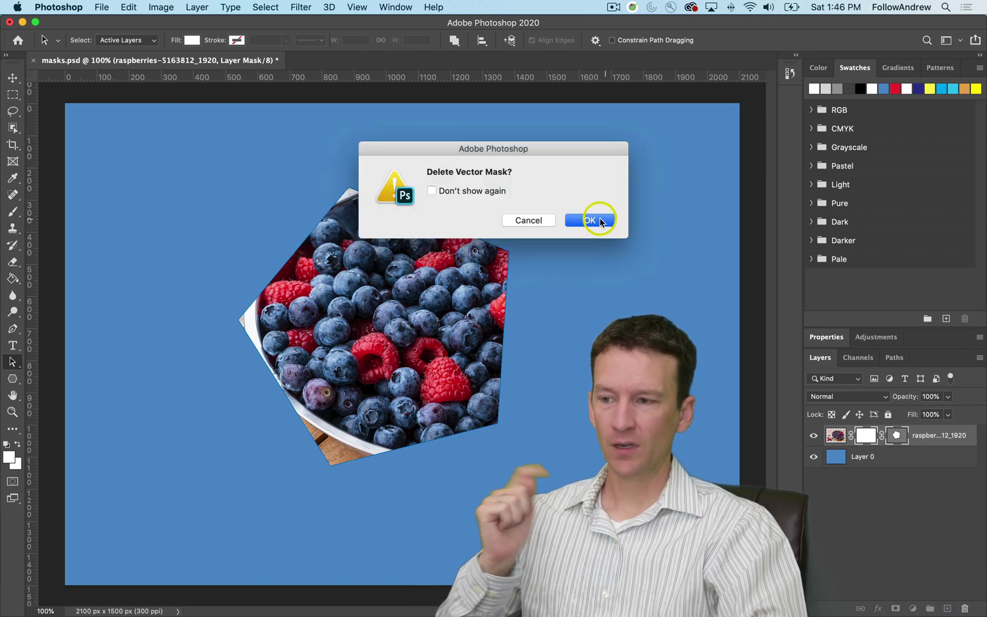
pyautogui.click(591, 221)
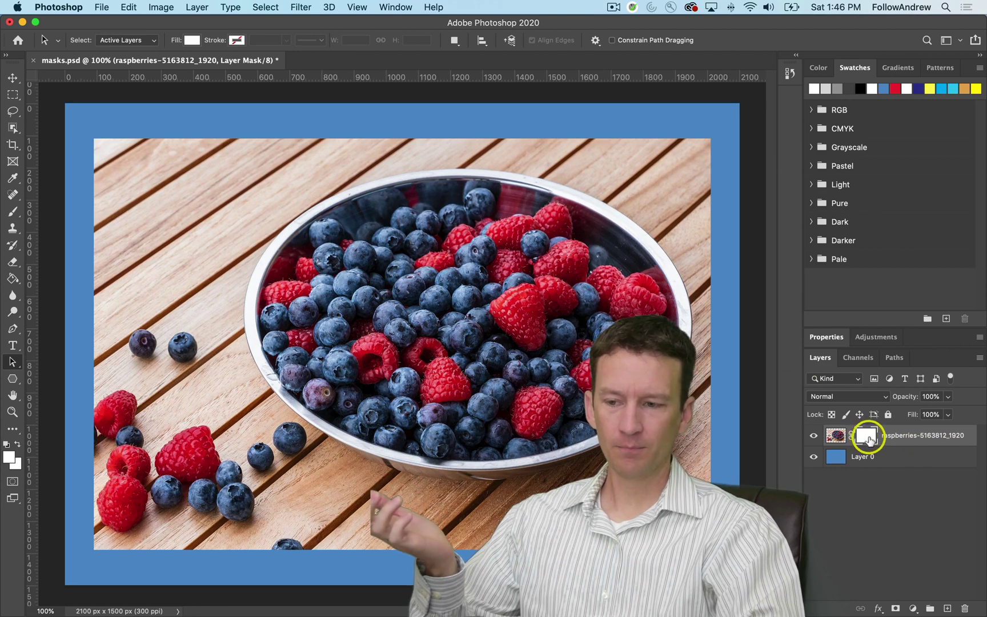
pyautogui.moveTo(868, 438); pyautogui.dragTo(964, 607)
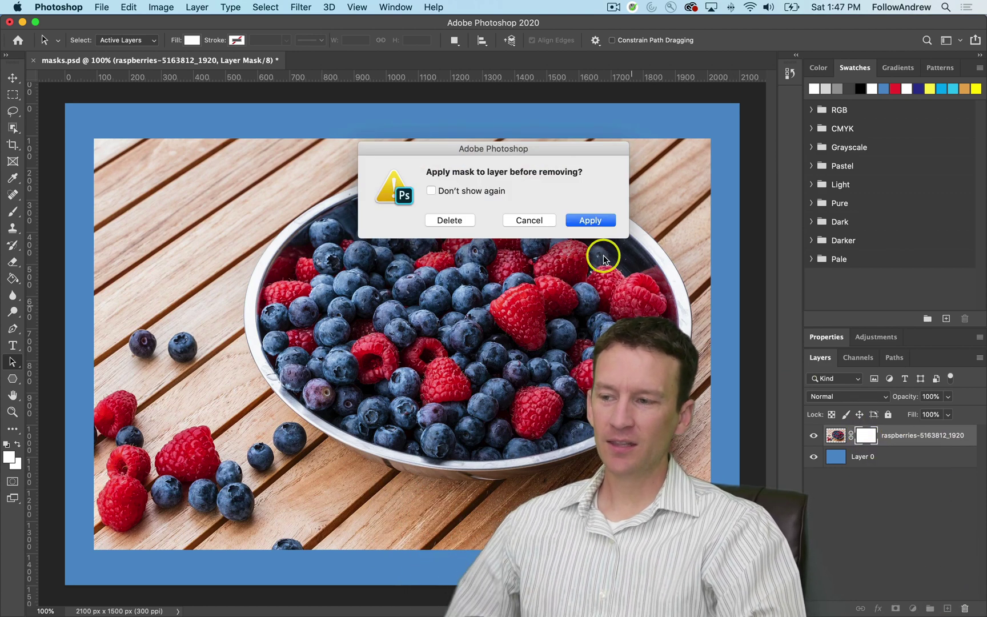
pyautogui.click(589, 220)
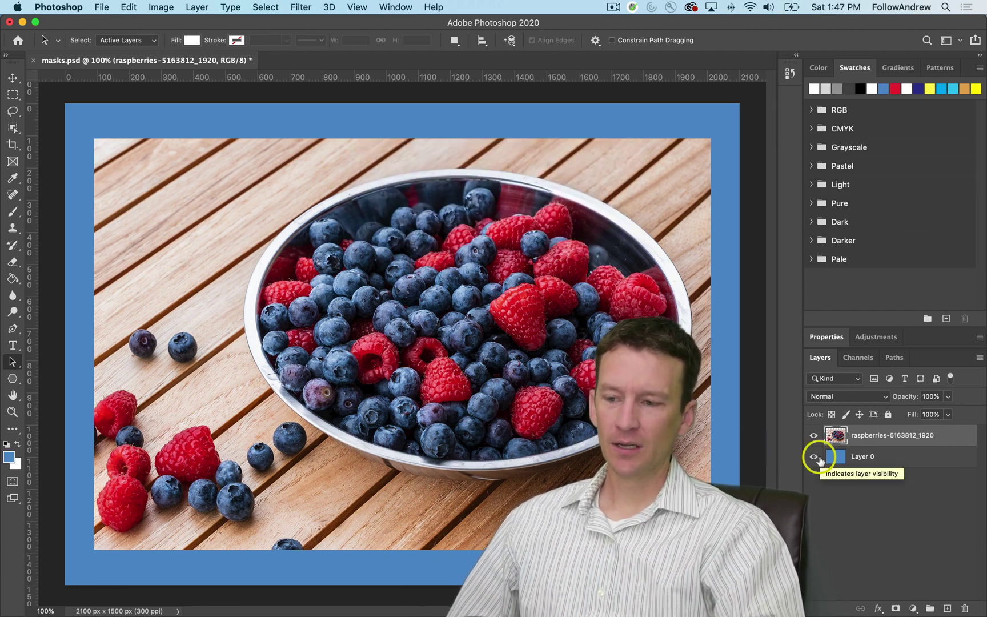
# Step: Add a new layer mask to the raspberries layer and delete it without applying it
pyautogui.click(894, 609)
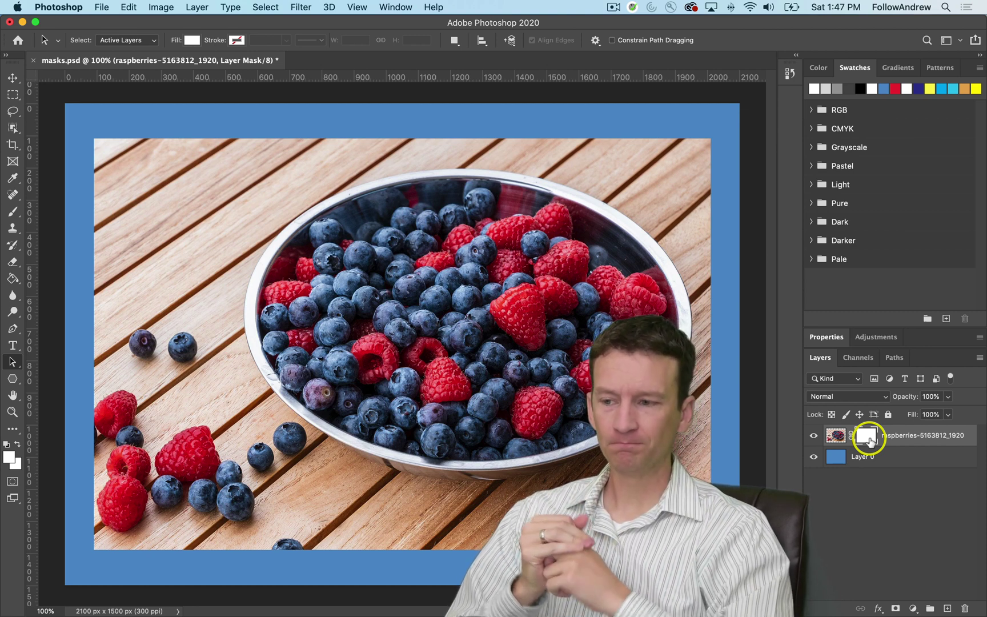
pyautogui.moveTo(869, 438); pyautogui.dragTo(964, 607)
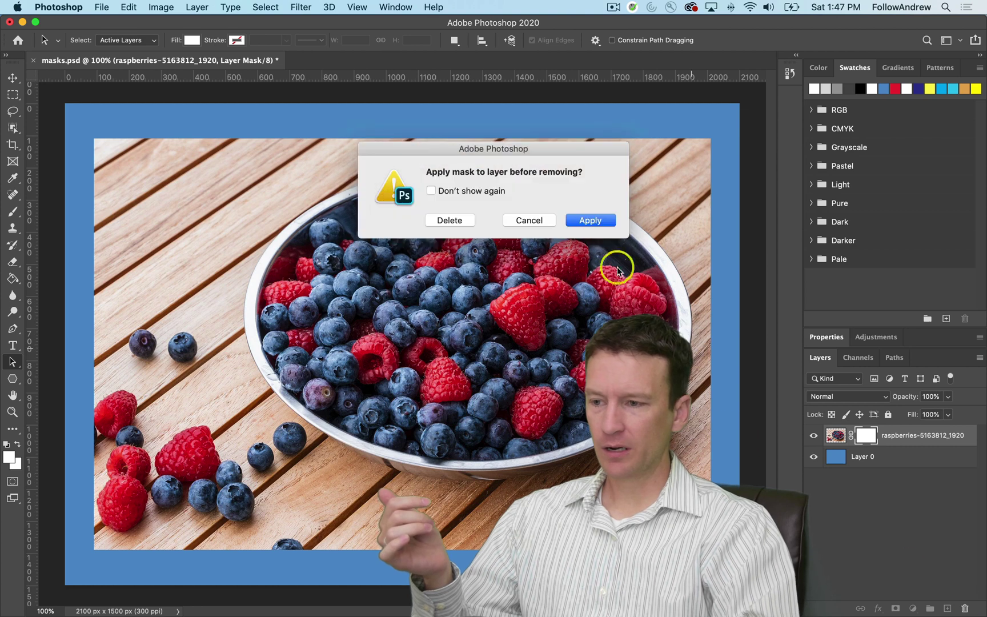
pyautogui.click(448, 216)
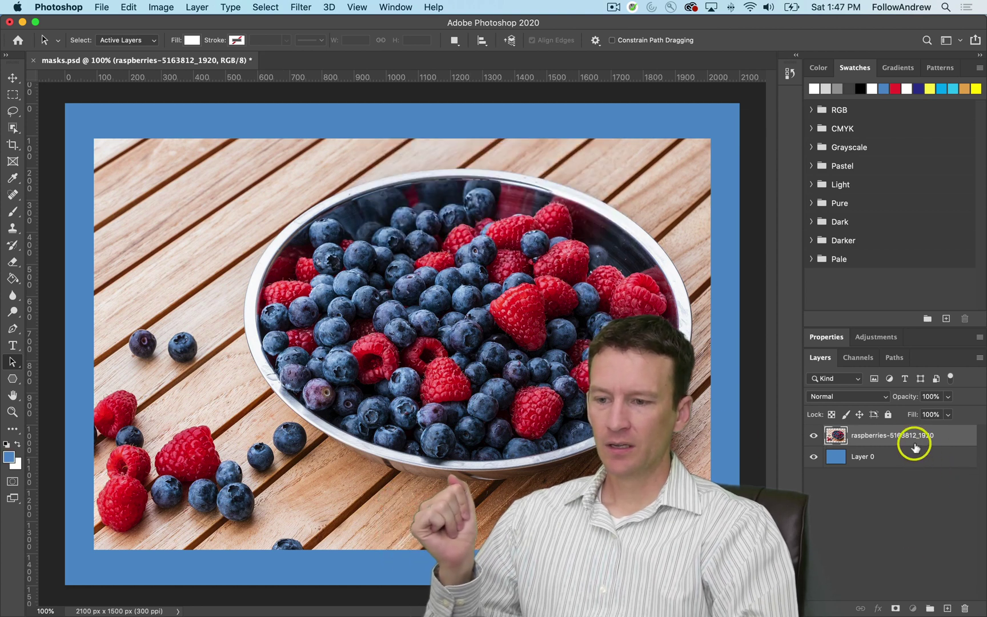
# Step: Create a new layer above the raspberries and add the horizontal text "FollowAndrew" at 72 pt across the photo
pyautogui.click(945, 608)
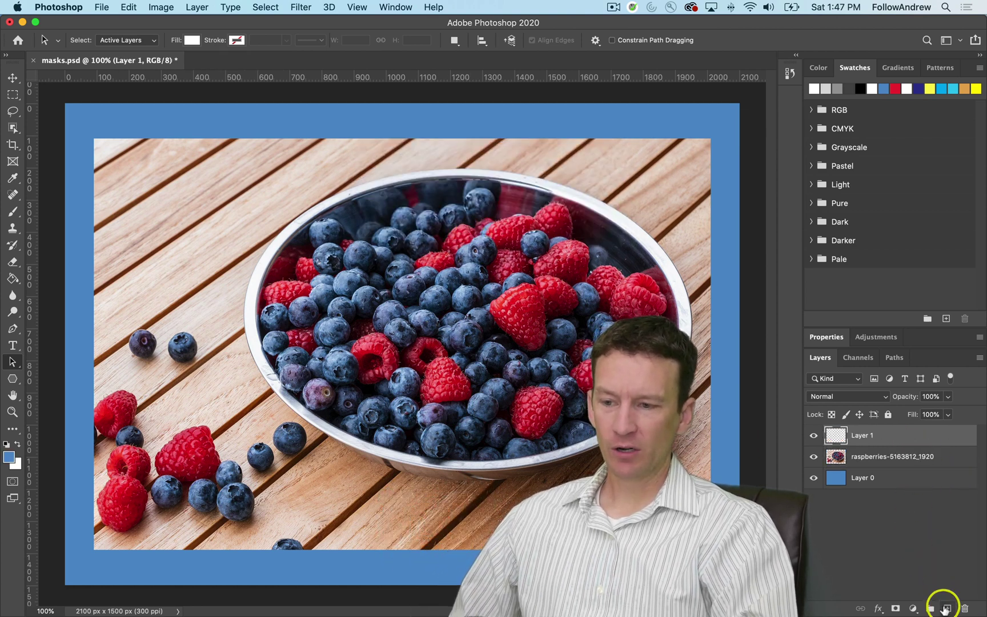
pyautogui.click(13, 343)
pyautogui.rightClick(13, 348)
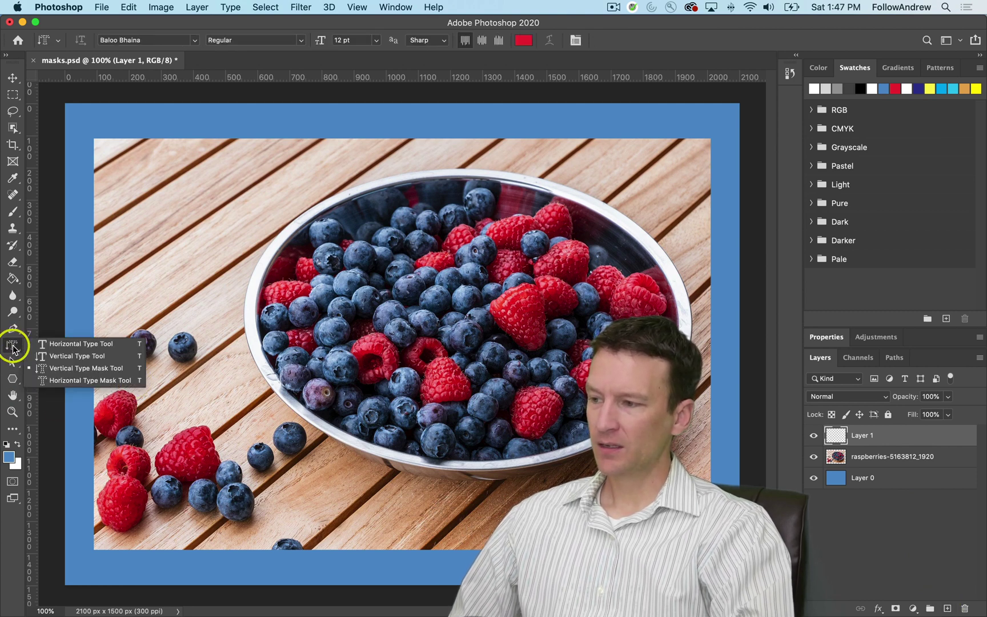
pyautogui.click(50, 344)
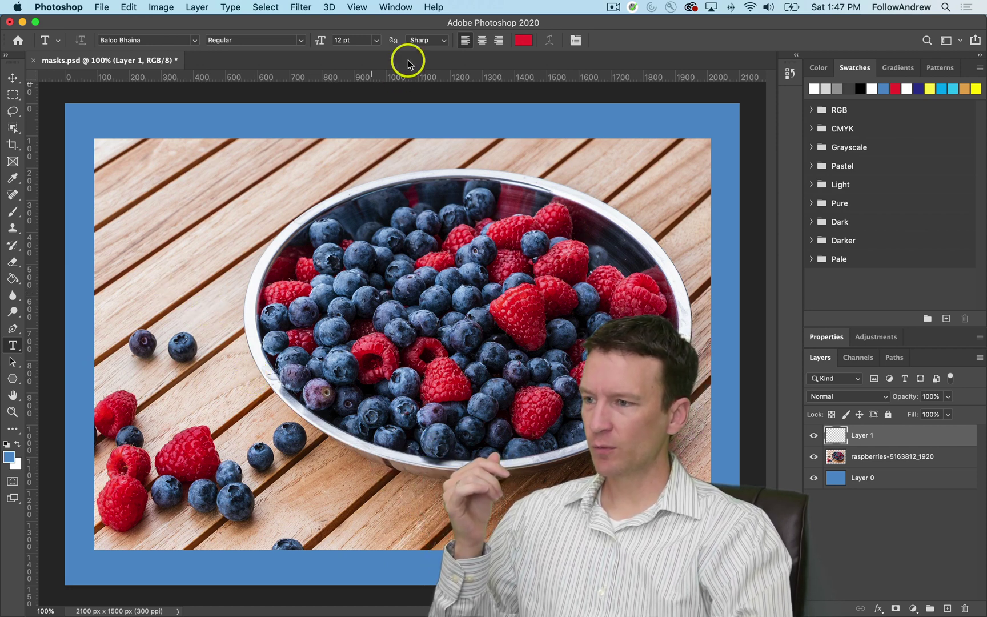
pyautogui.click(376, 40)
pyautogui.click(345, 203)
pyautogui.click(162, 280)
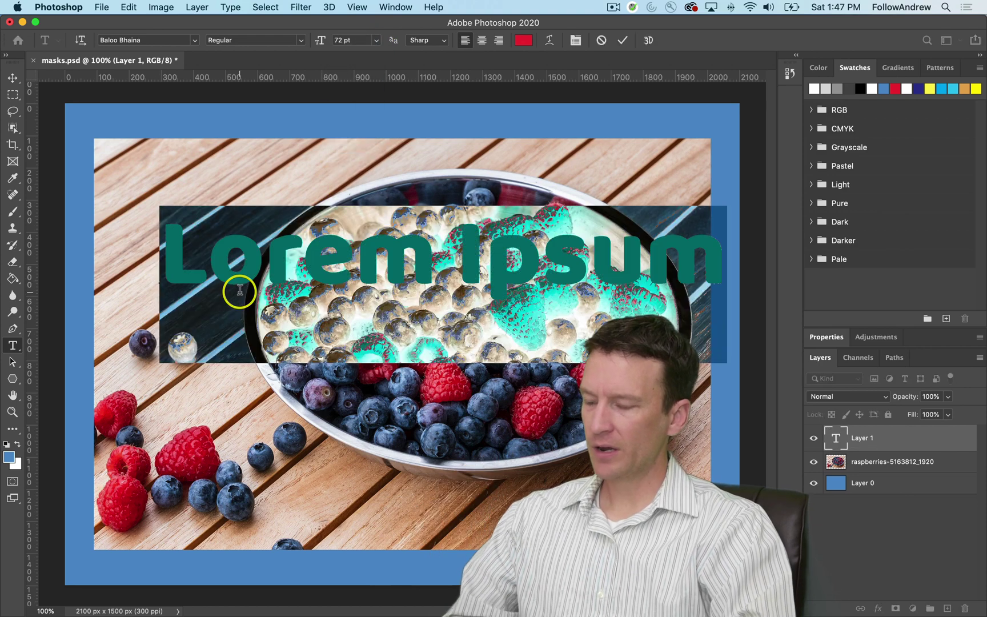
pyautogui.write('FollowAndrew')
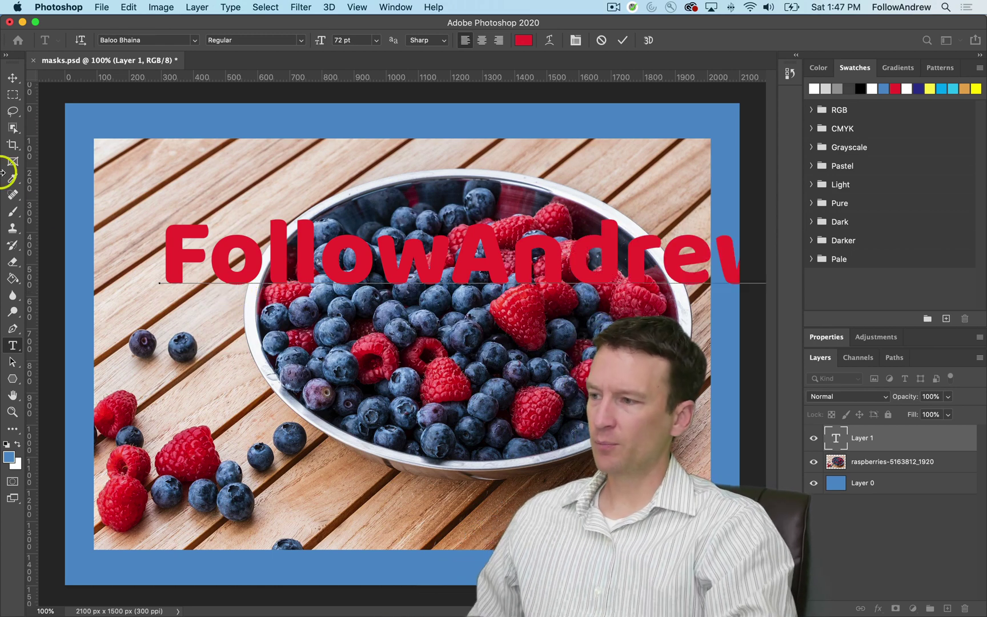
# Step: Move the FollowAndrew text to the centre of the canvas and deselect all layers
pyautogui.click(12, 78)
pyautogui.moveTo(303, 244); pyautogui.dragTo(229, 300)
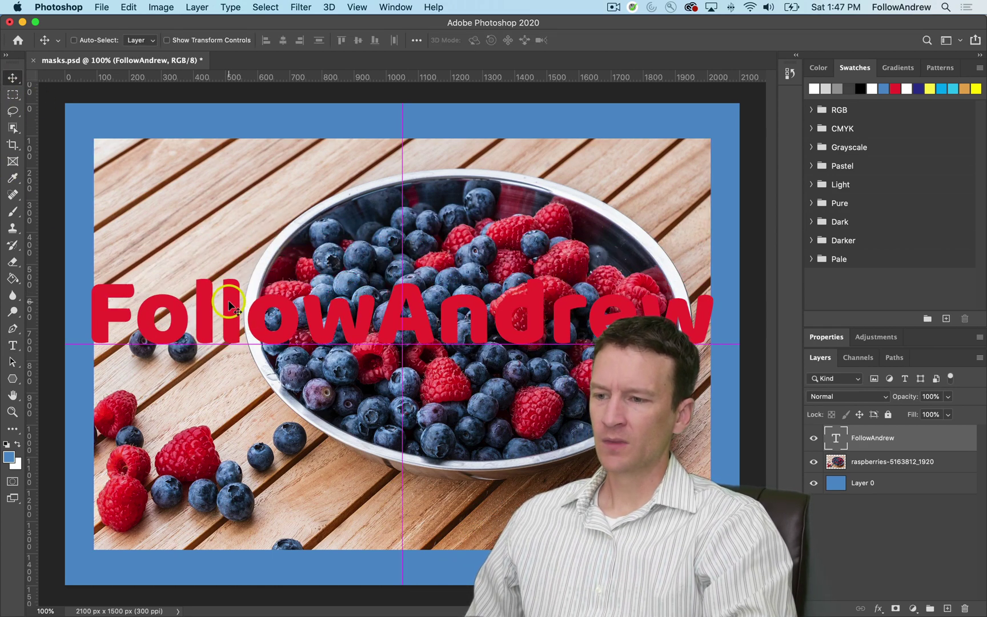
pyautogui.click(880, 515)
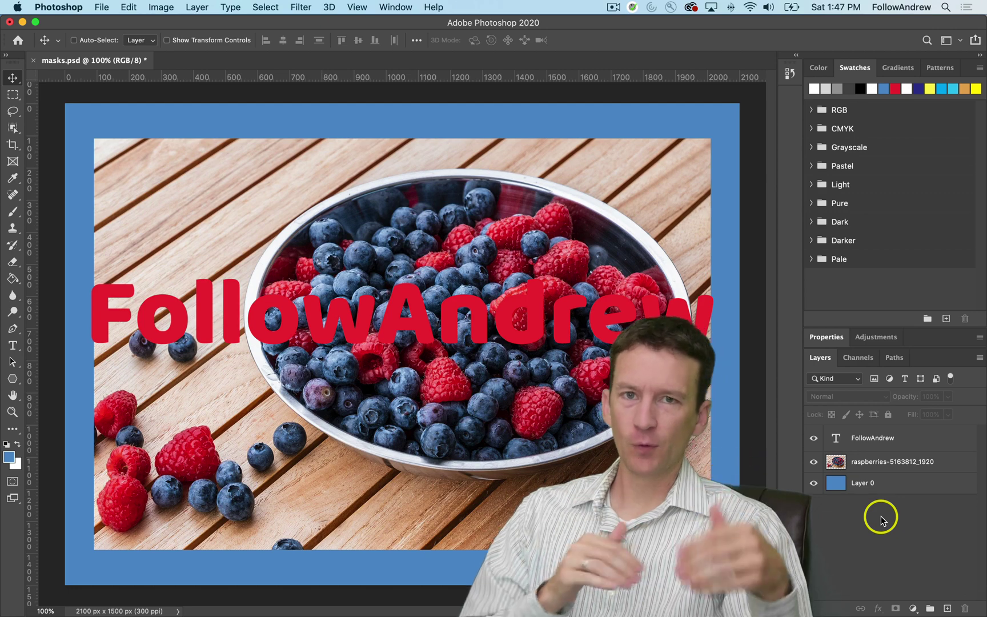
# Step: Compare the layer commands offered for the FollowAndrew text layer and for the raspberries layer, looking for the clipping mask option
pyautogui.click(884, 438)
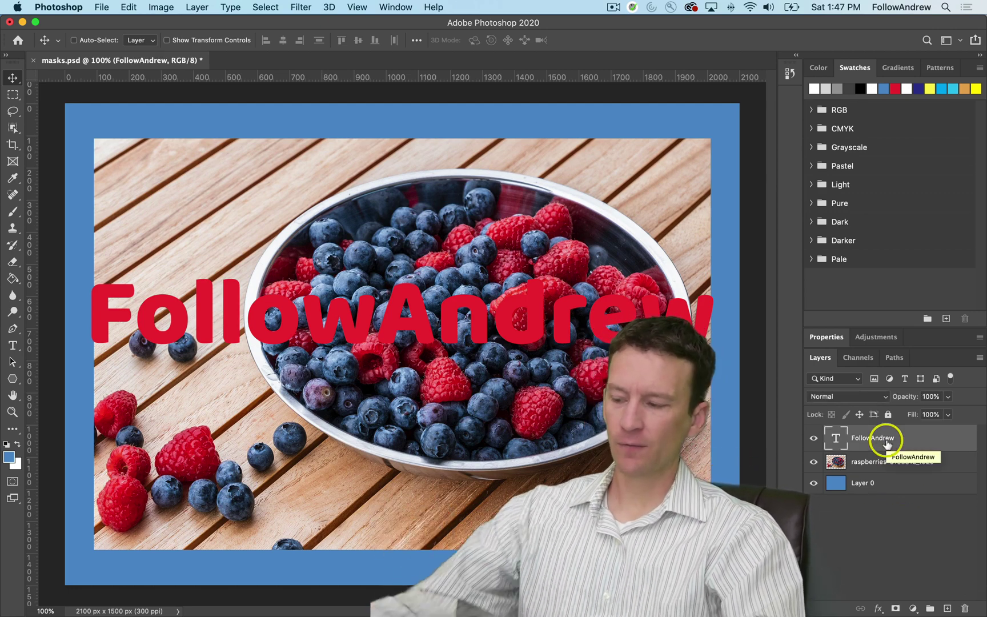
pyautogui.rightClick(886, 441)
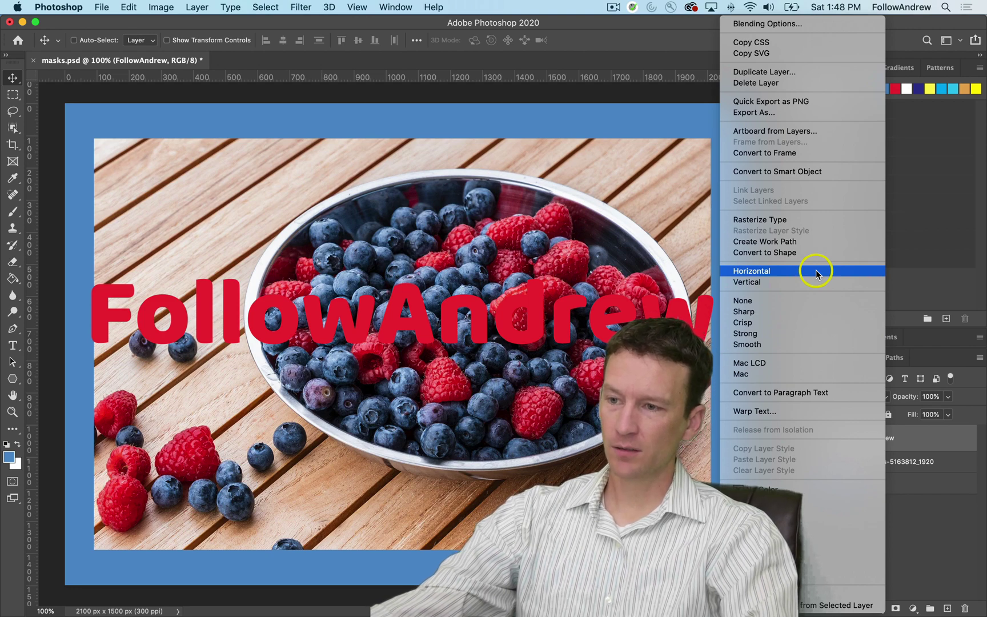
pyautogui.click(896, 463)
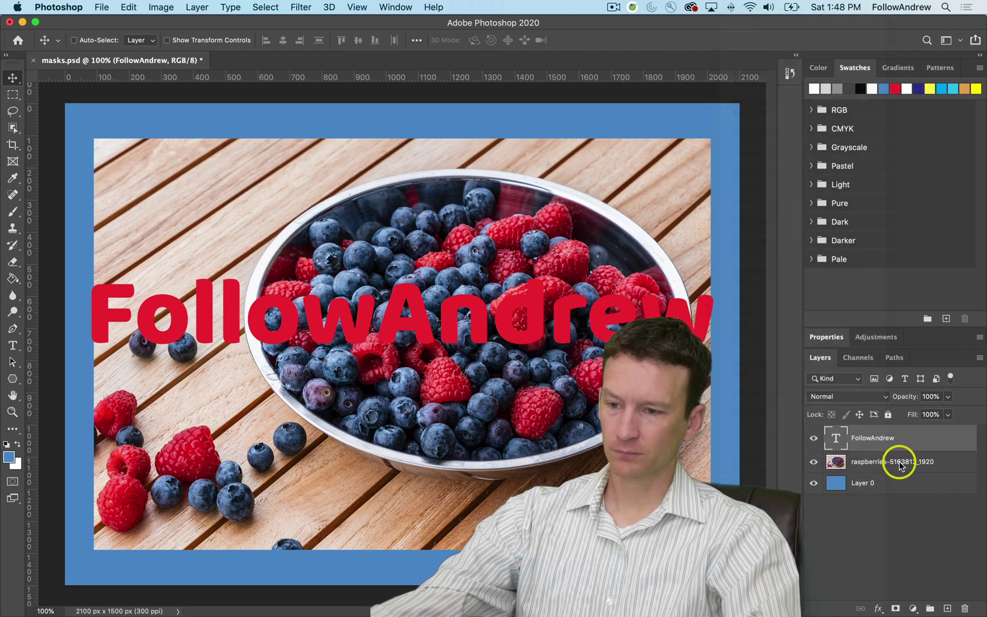
pyautogui.click(895, 464)
pyautogui.rightClick(896, 463)
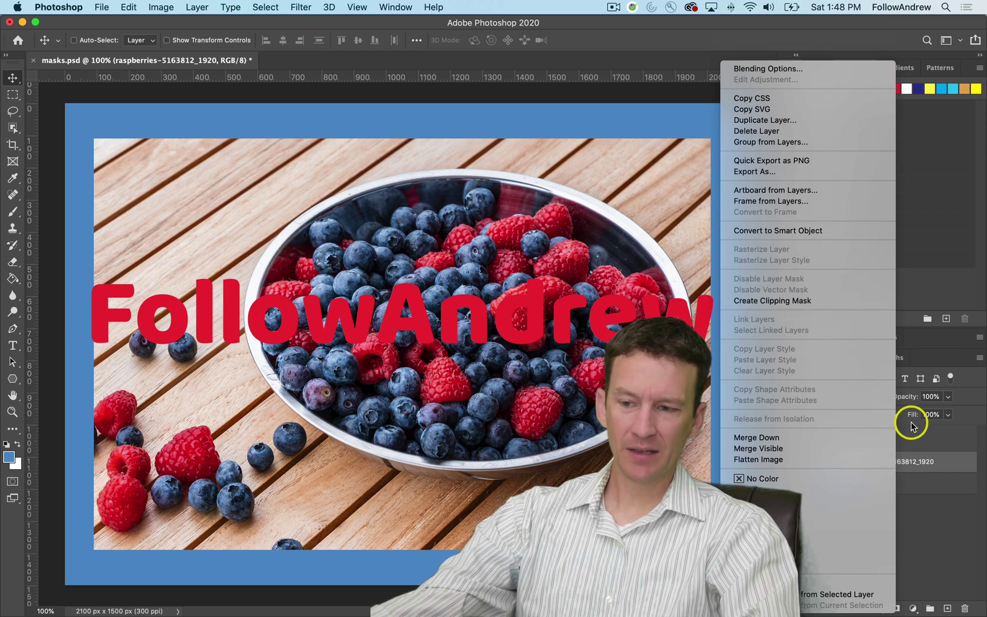
pyautogui.click(882, 437)
pyautogui.rightClick(884, 439)
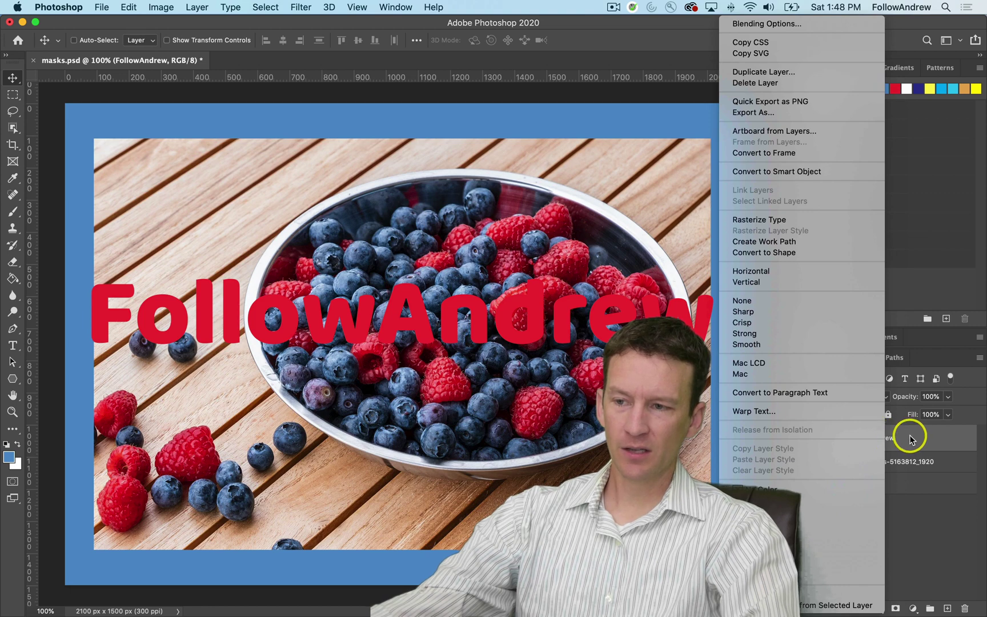
# Step: Clip the raspberries layer to the blue Layer 0 with a clipping mask and release it again
pyautogui.click(907, 460)
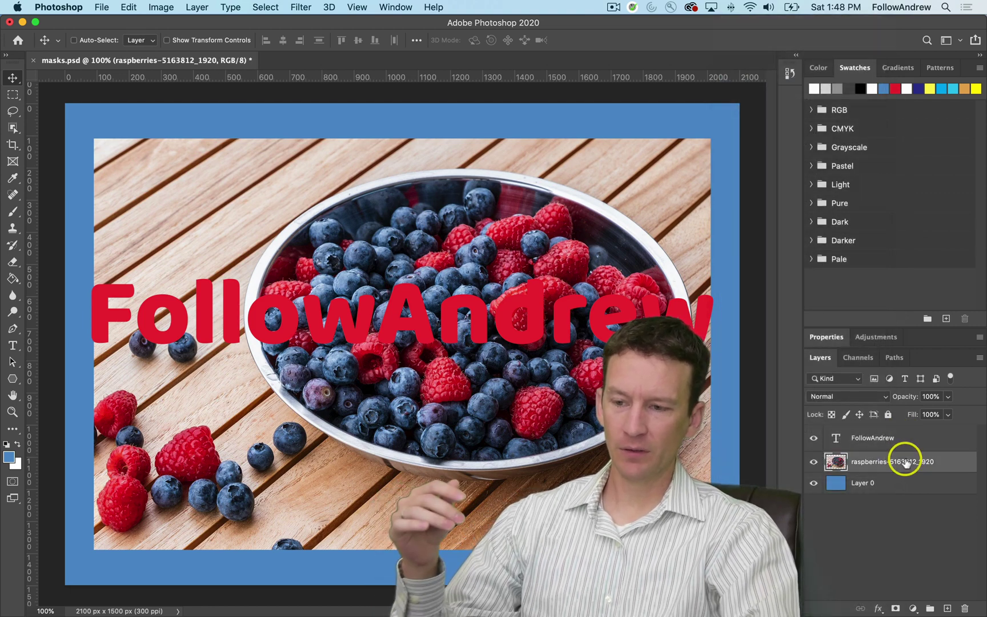
pyautogui.rightClick(897, 462)
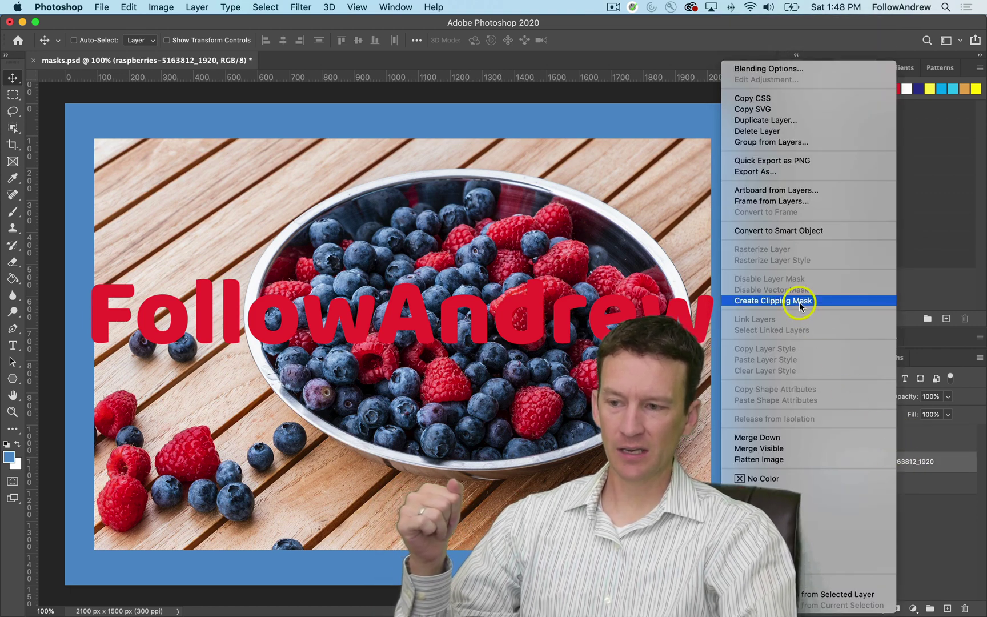
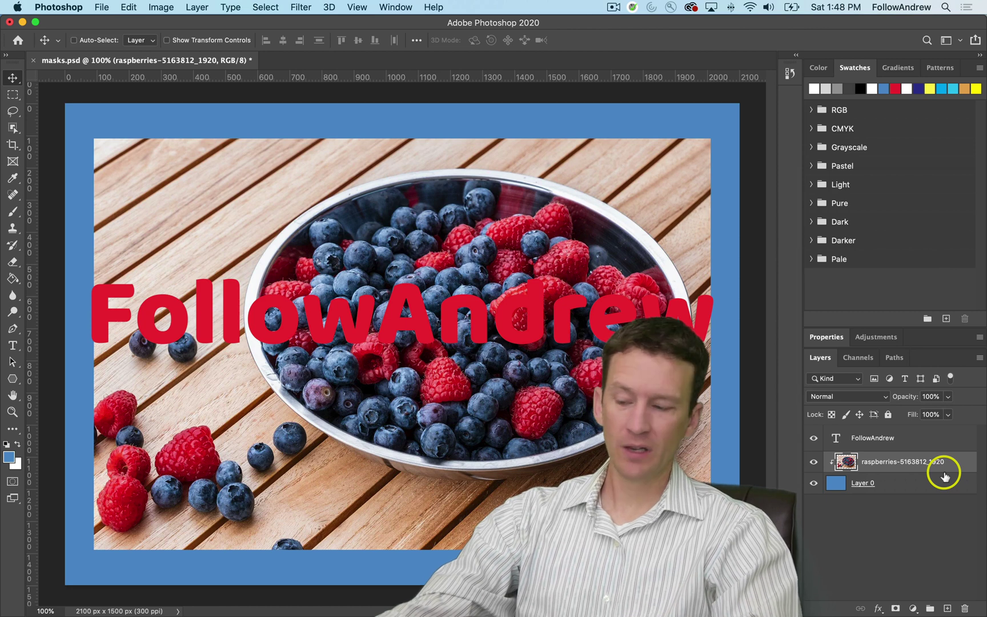
pyautogui.keyDown('alt'); pyautogui.click(943, 468); pyautogui.keyUp('alt')
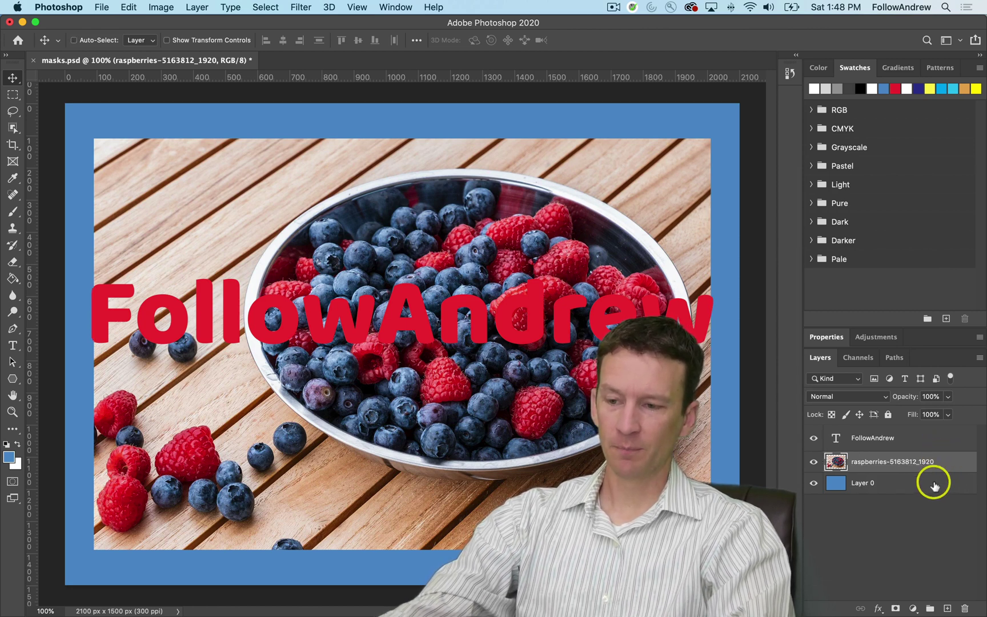
# Step: Move the FollowAndrew text layer beneath the raspberries layer and clip the raspberries photo to the text
pyautogui.click(899, 445)
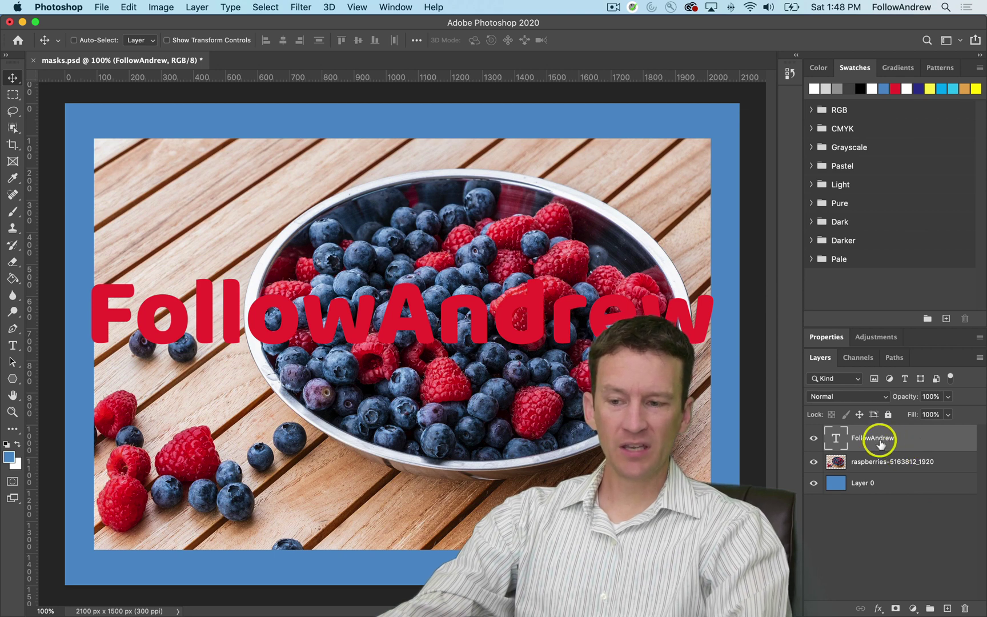
pyautogui.moveTo(879, 443); pyautogui.dragTo(894, 470)
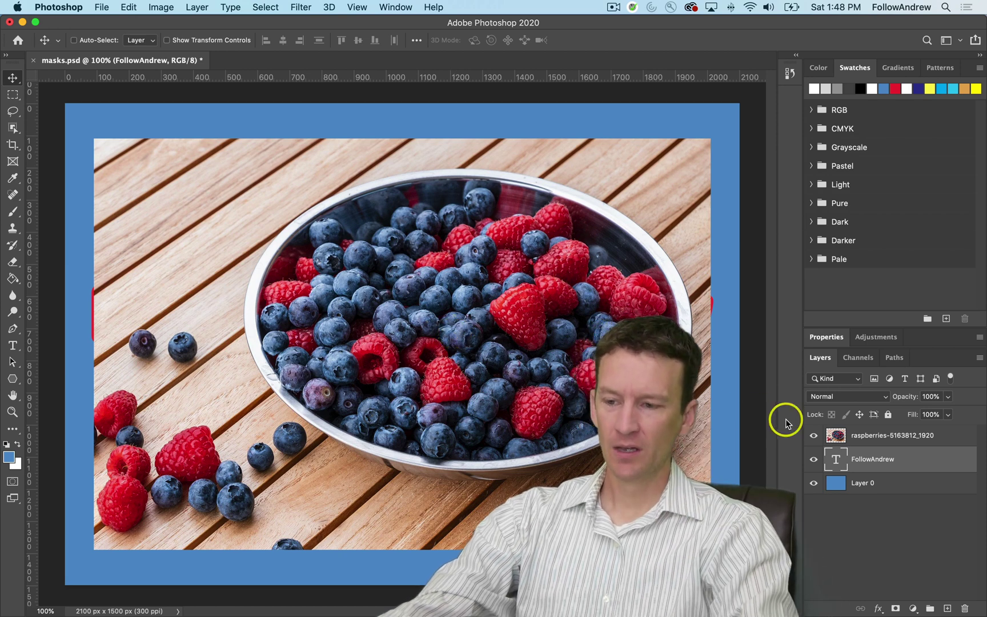
pyautogui.keyDown('alt'); pyautogui.click(914, 446); pyautogui.keyUp('alt')
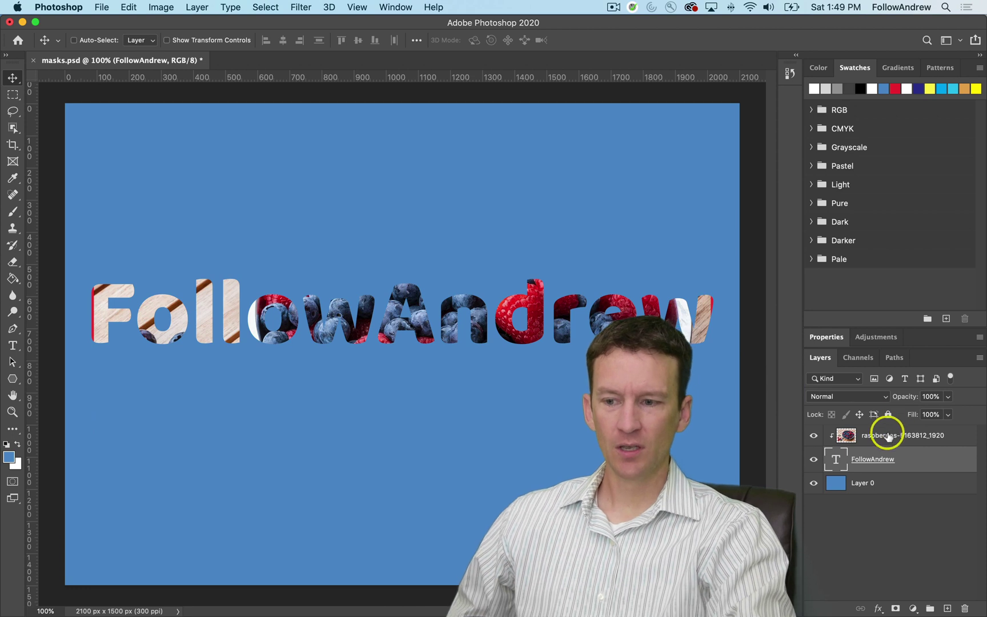
# Step: Shift the clipped raspberries photo slightly to the right within the lettering, and nudge the FollowAndrew text layer slightly left and down
pyautogui.click(855, 435)
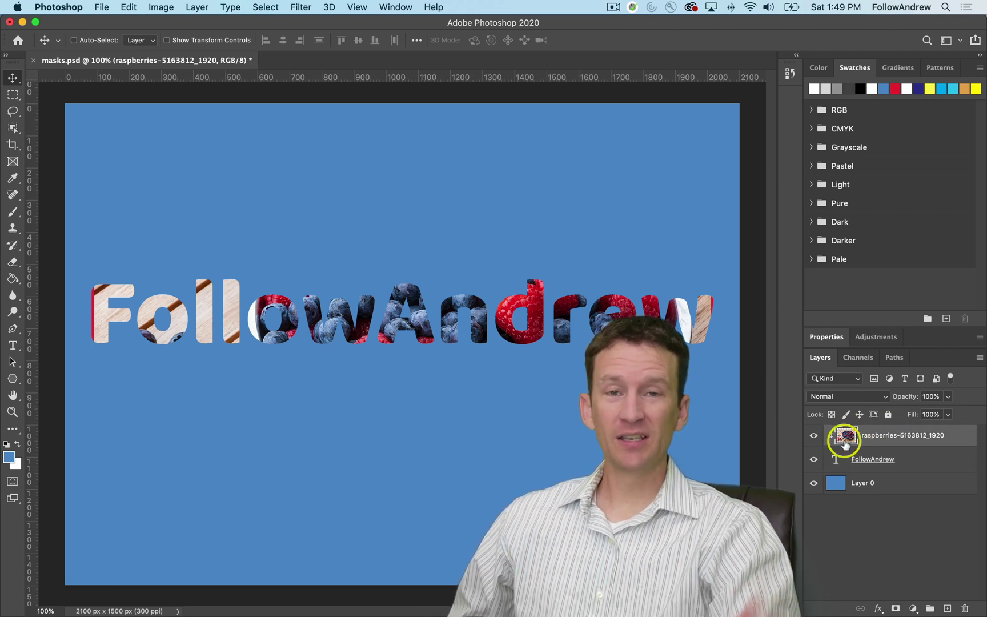
pyautogui.click(909, 466)
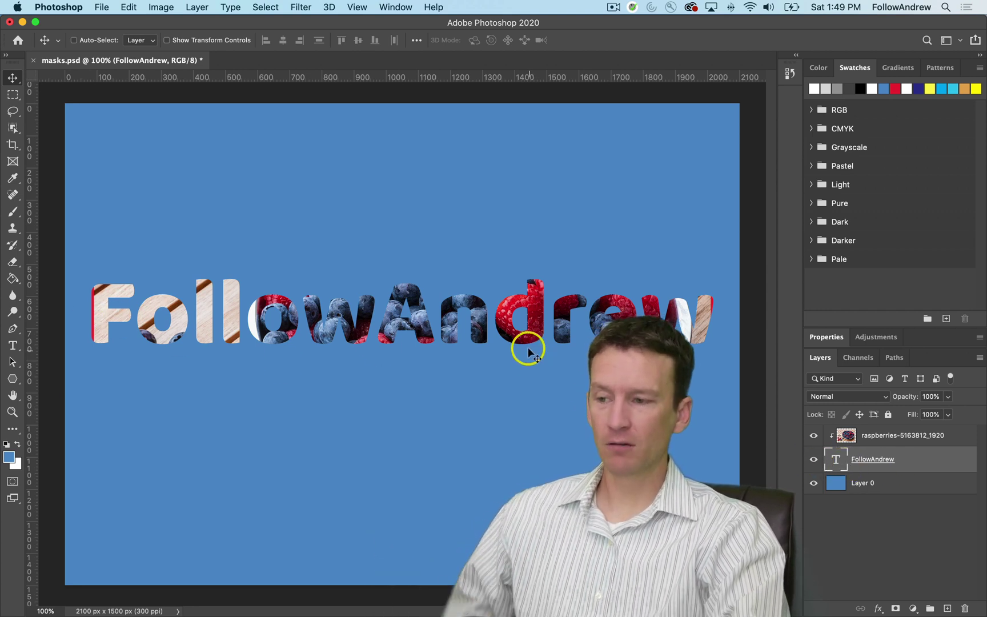
pyautogui.click(905, 437)
pyautogui.moveTo(518, 302); pyautogui.dragTo(720, 409)
pyautogui.click(901, 465)
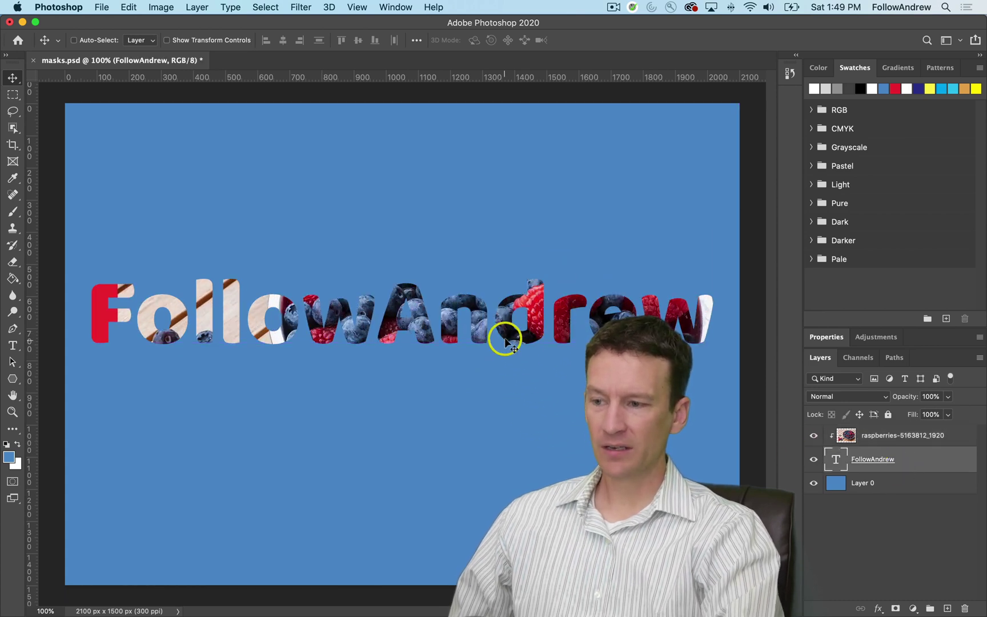
pyautogui.moveTo(504, 337)
pyautogui.mouseDown()
pyautogui.moveTo(473, 392)
pyautogui.moveTo(503, 278)
pyautogui.moveTo(489, 449)
pyautogui.moveTo(506, 284)
pyautogui.moveTo(489, 269)
pyautogui.moveTo(496, 440)
pyautogui.moveTo(503, 341)
pyautogui.mouseUp()
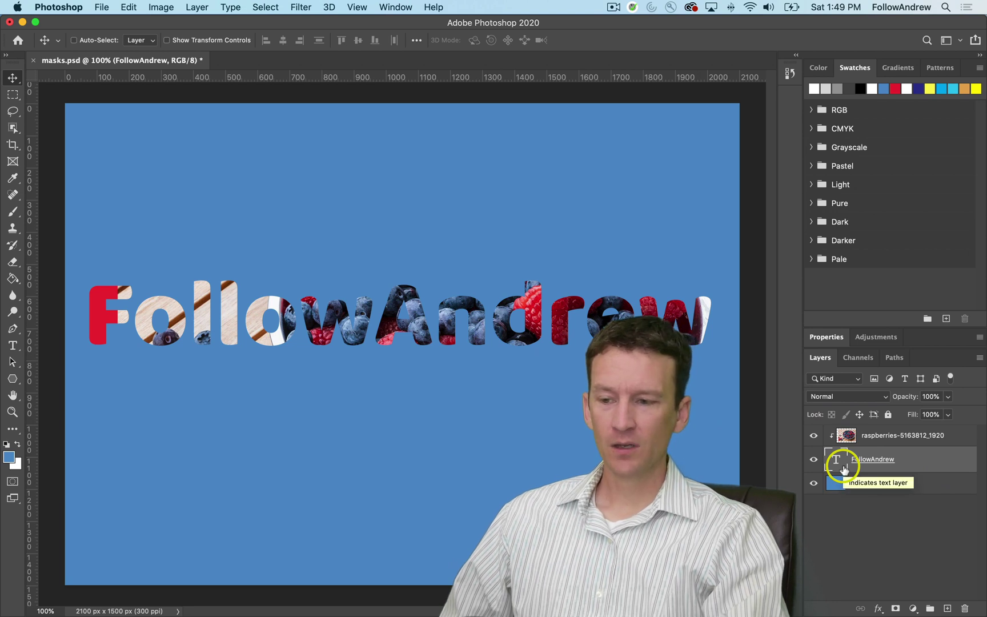
pyautogui.click(913, 608)
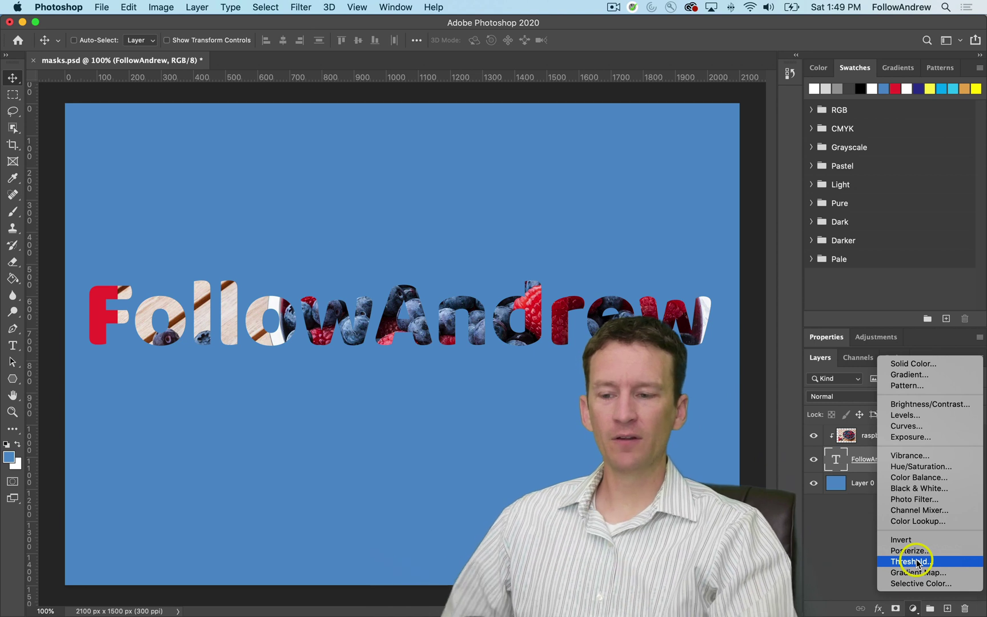
pyautogui.click(911, 610)
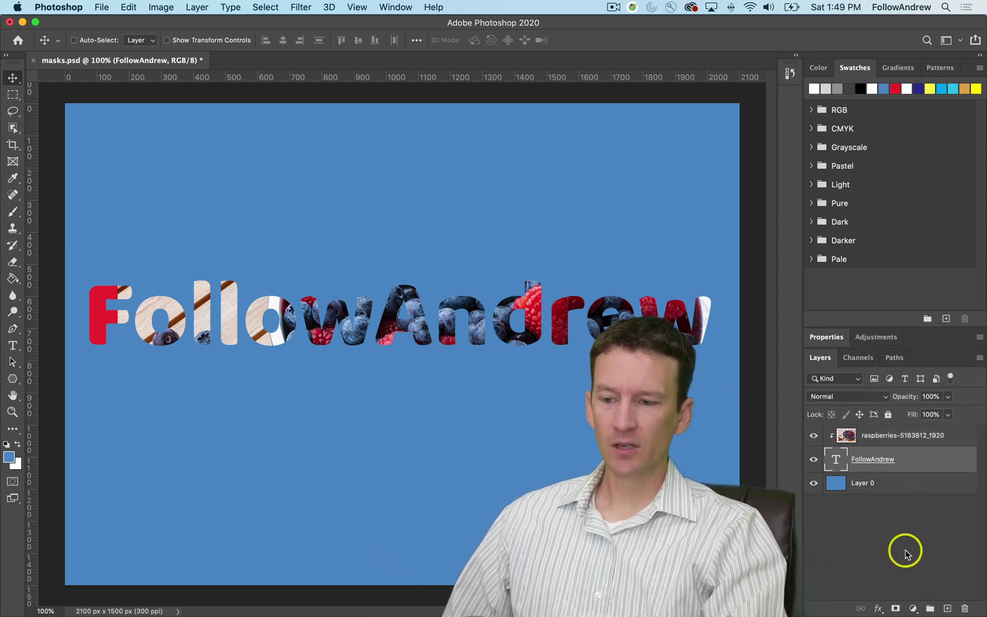
pyautogui.click(905, 548)
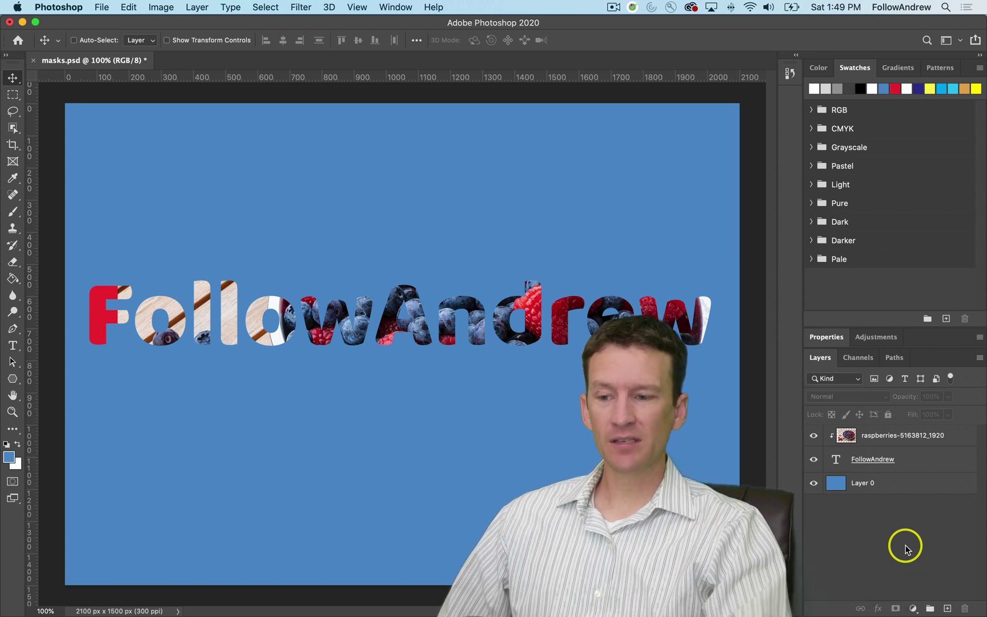
pyautogui.click(537, 272)
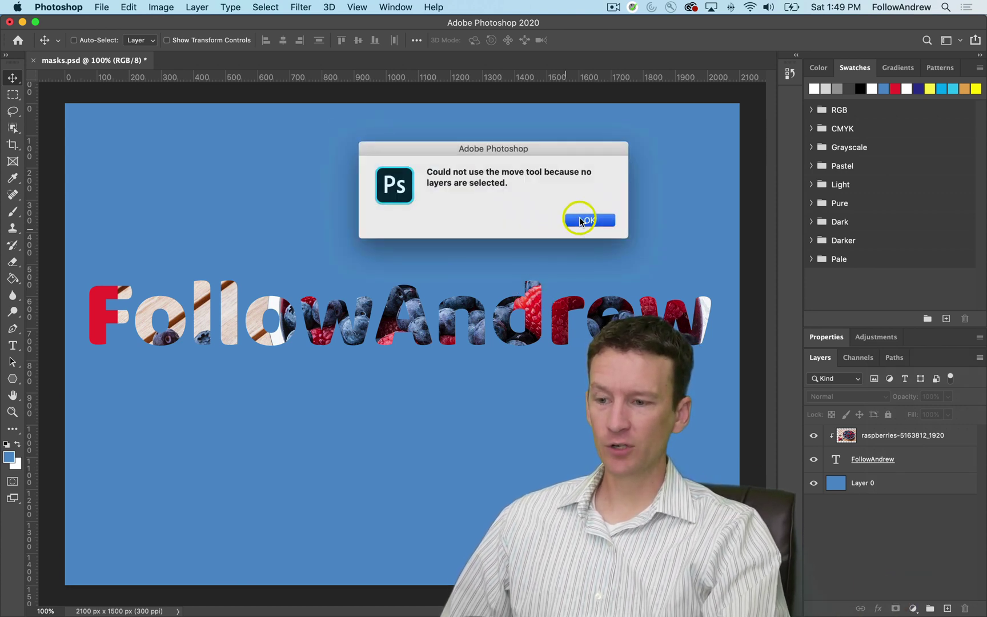
# Step: Add a layer mask to the FollowAndrew text layer and paint black over the second "o" of Follow with a 200 px brush
pyautogui.click(586, 221)
pyautogui.click(900, 437)
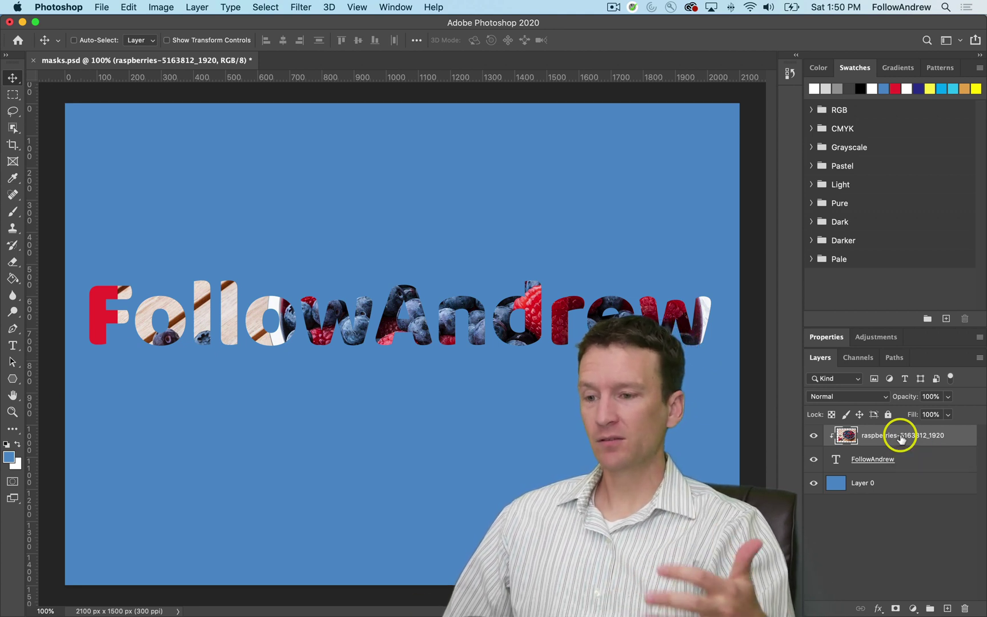
pyautogui.click(900, 462)
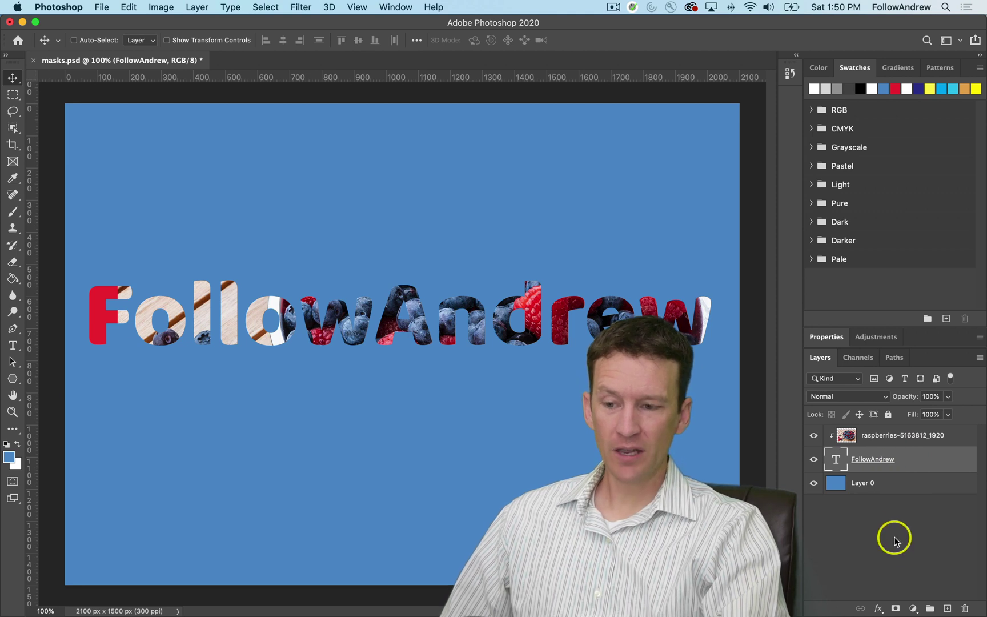
pyautogui.click(895, 608)
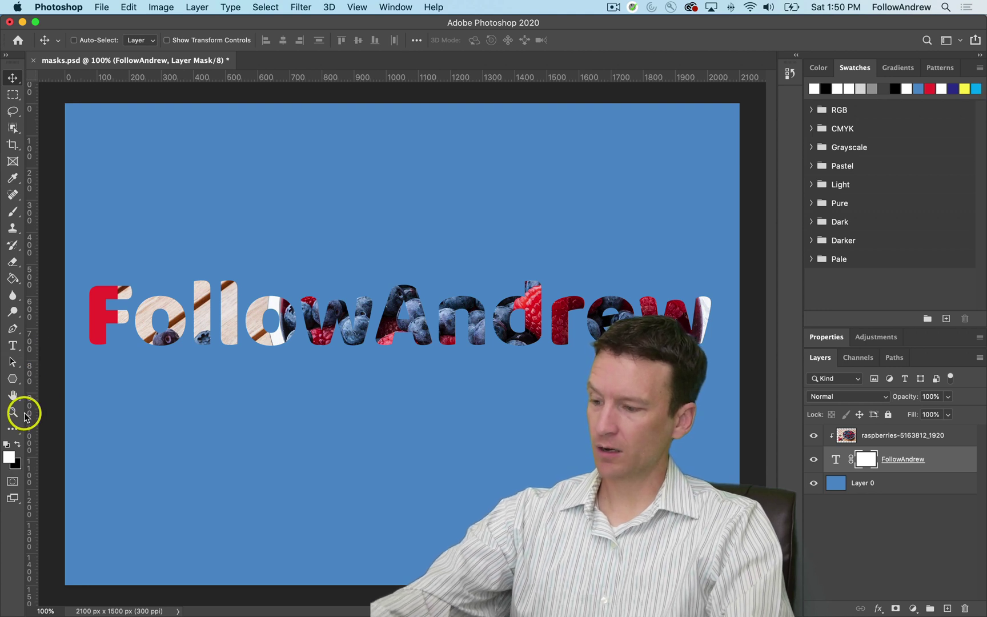
pyautogui.press('x')
pyautogui.press('b')
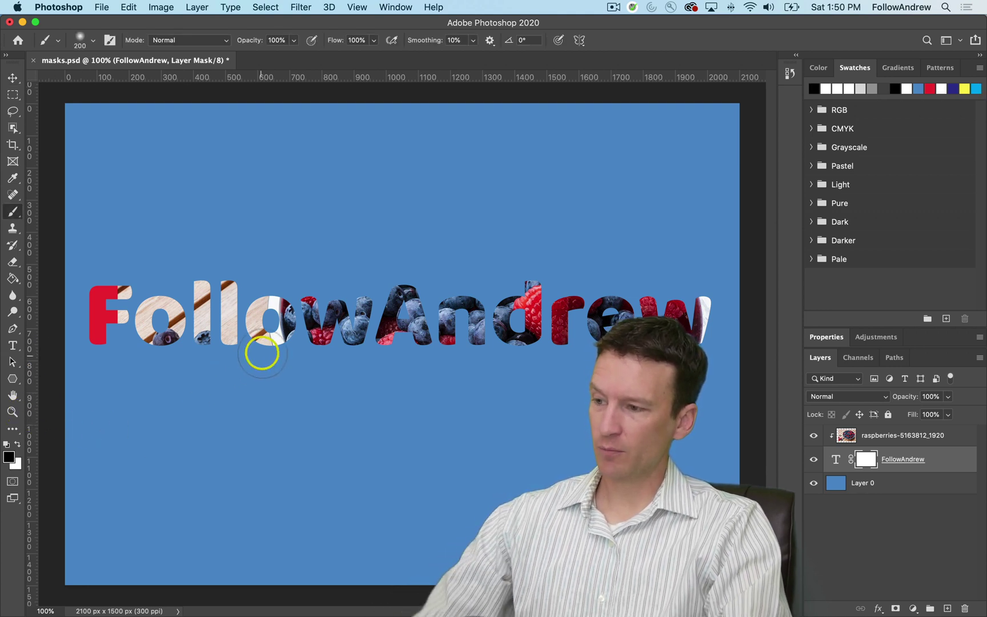
pyautogui.moveTo(260, 350)
pyautogui.mouseDown()
pyautogui.moveTo(302, 355)
pyautogui.moveTo(286, 347)
pyautogui.moveTo(276, 282)
pyautogui.mouseUp()
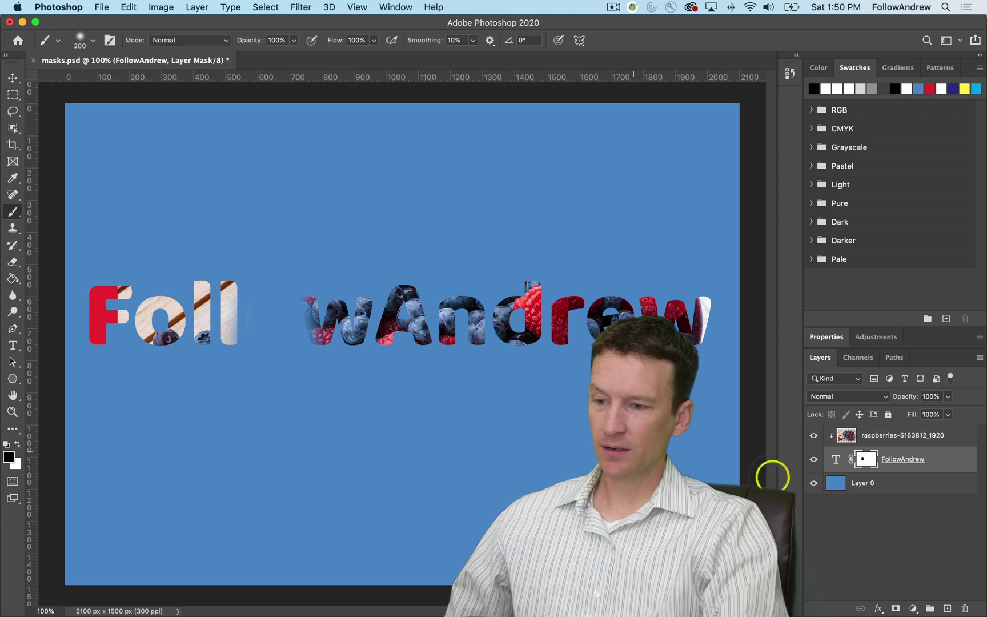
# Step: Toggle the text layer's mask off and on, and view the mask by itself on the canvas
pyautogui.keyDown('shift'); pyautogui.click(863, 464); pyautogui.keyUp('shift')
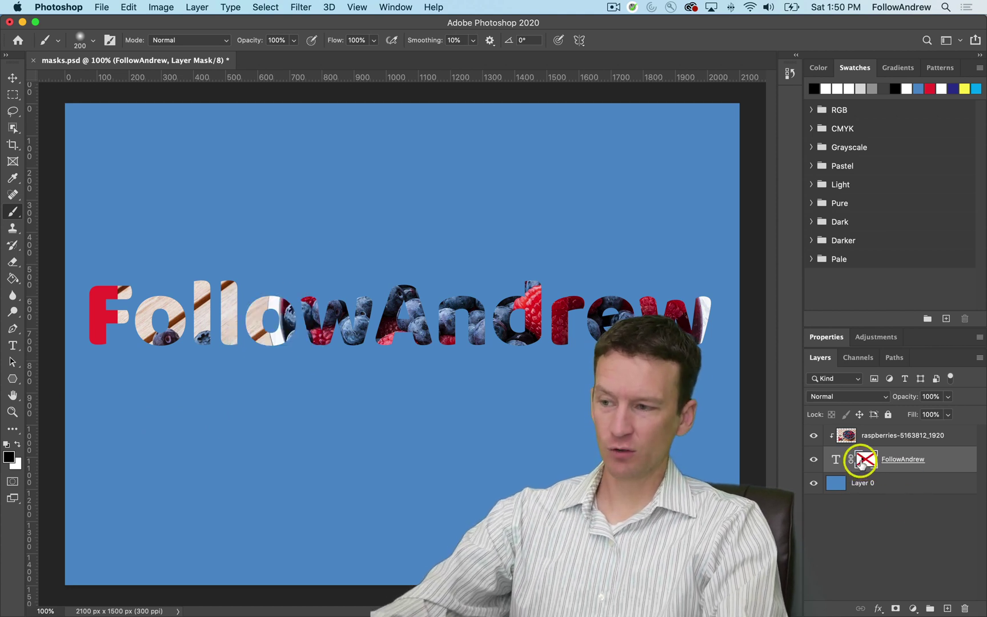
pyautogui.keyDown('alt'); pyautogui.click(863, 460); pyautogui.keyUp('alt')
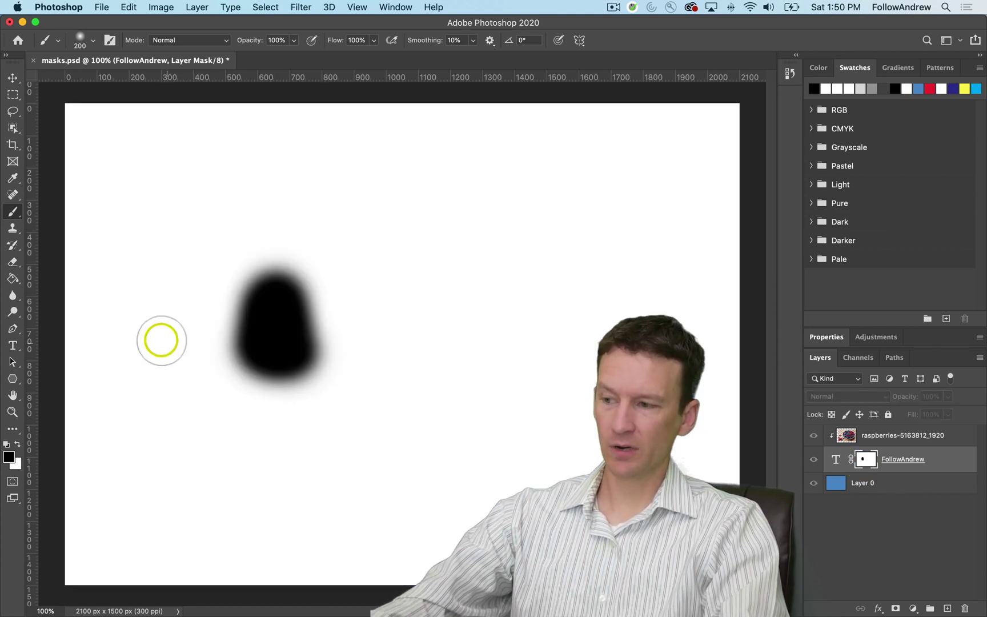
pyautogui.keyDown('alt'); pyautogui.click(862, 460); pyautogui.keyUp('alt')
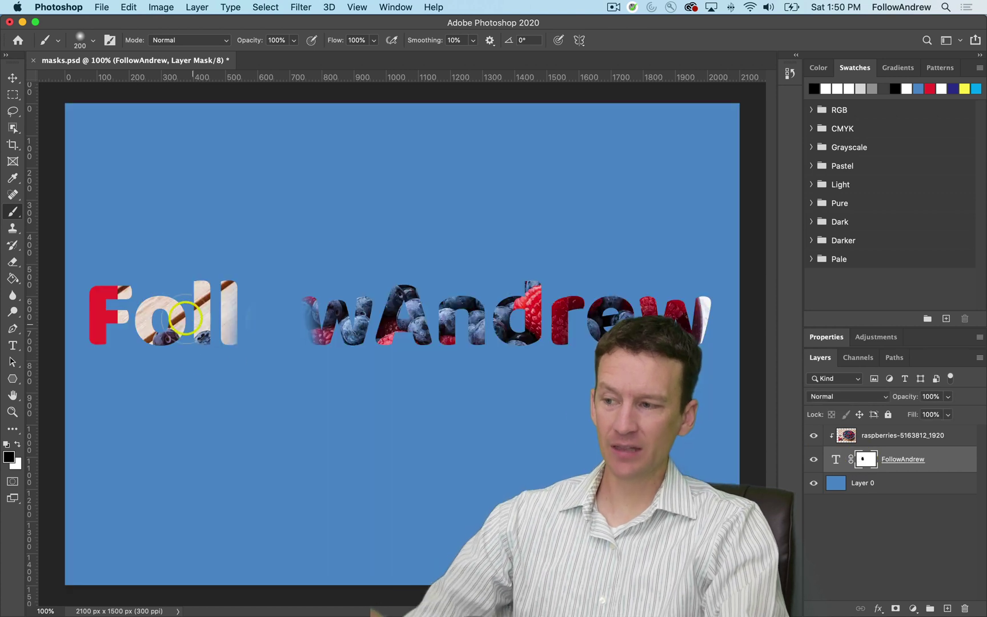
pyautogui.keyDown('shift'); pyautogui.click(867, 459); pyautogui.keyUp('shift')
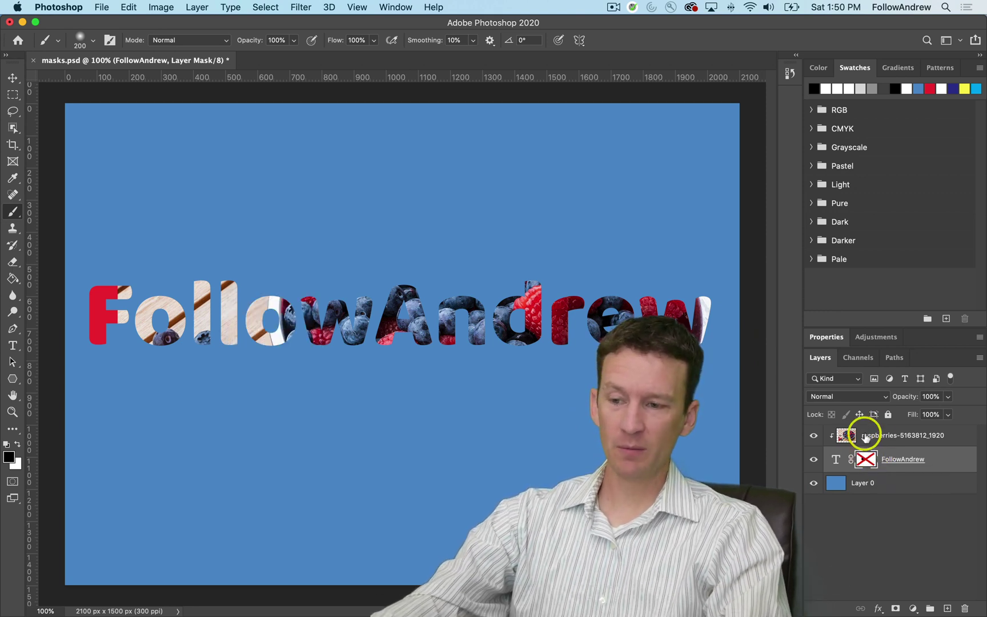
# Step: Delete the layer mask from the FollowAndrew text layer
pyautogui.keyDown('shift'); pyautogui.click(868, 462); pyautogui.keyUp('shift')
pyautogui.keyDown('shift'); pyautogui.click(872, 474); pyautogui.keyUp('shift')
pyautogui.press('Delete')
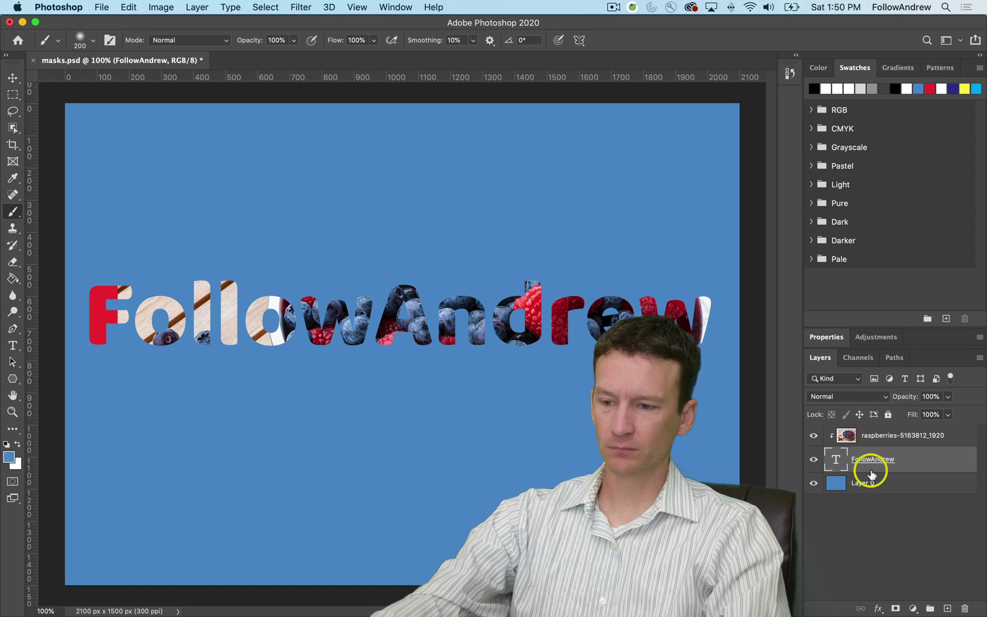
# Step: Release the raspberries layer from its clipping mask on the FollowAndrew text
pyautogui.click(889, 438)
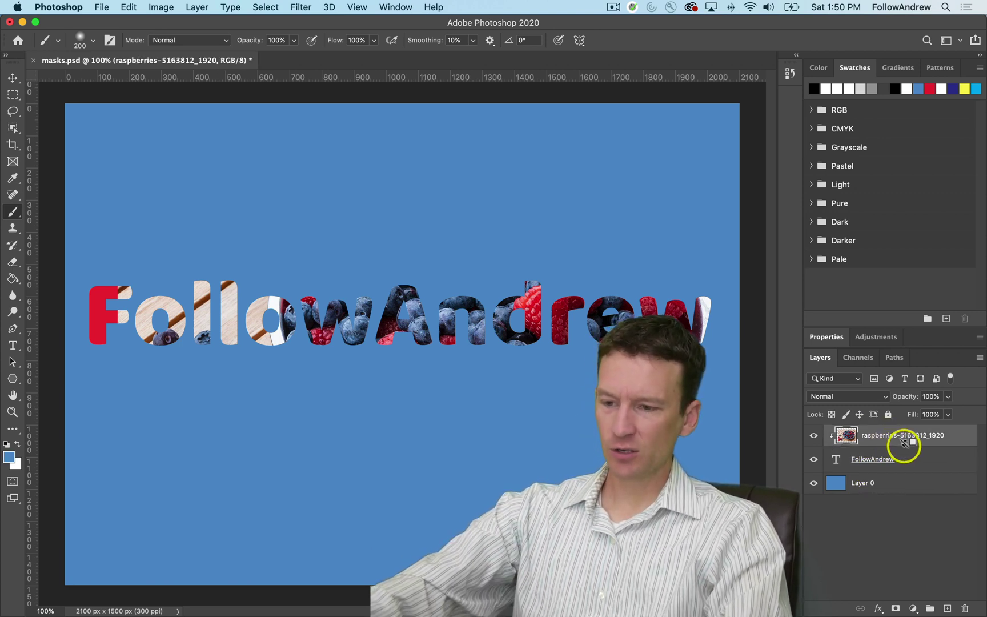
pyautogui.keyDown('alt'); pyautogui.click(904, 446); pyautogui.keyUp('alt')
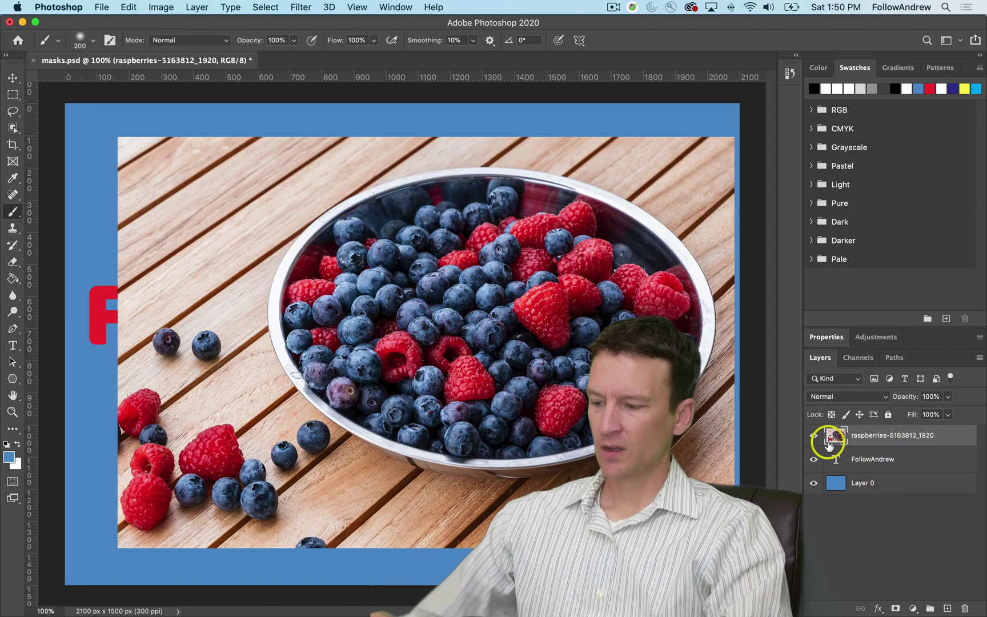
pyautogui.press('super+minus')
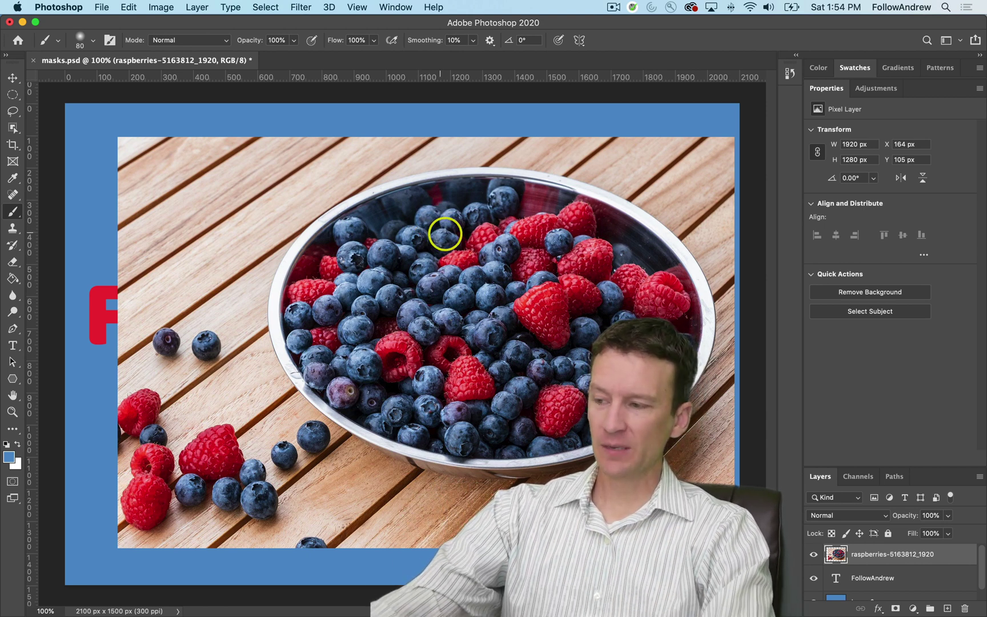
# Step: Switch repeatedly between Quick Mask and standard editing modes to compare the foreground colour and the layer highlighting
pyautogui.press('q')
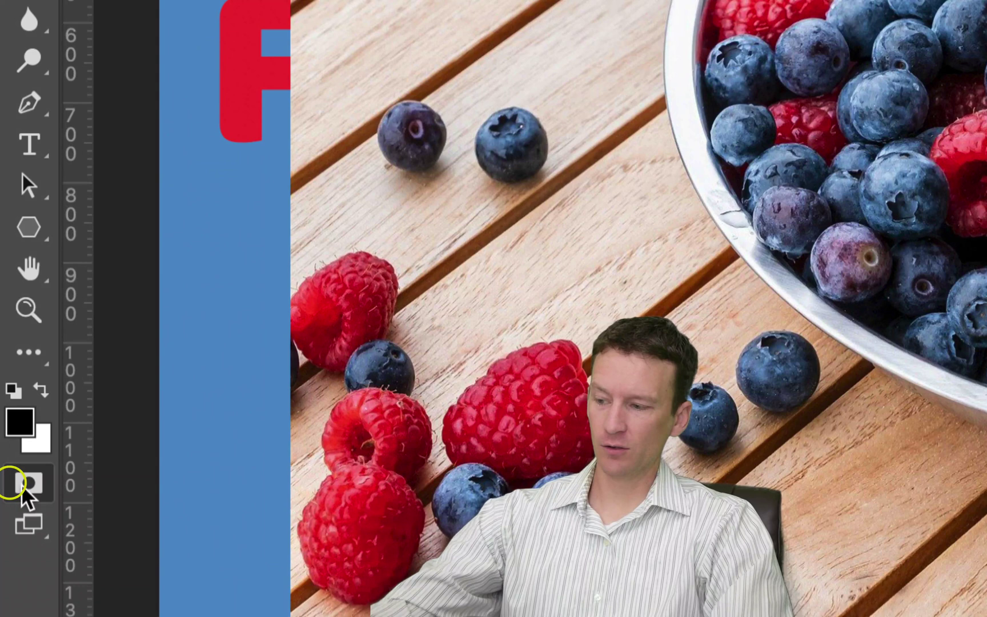
pyautogui.click(23, 487)
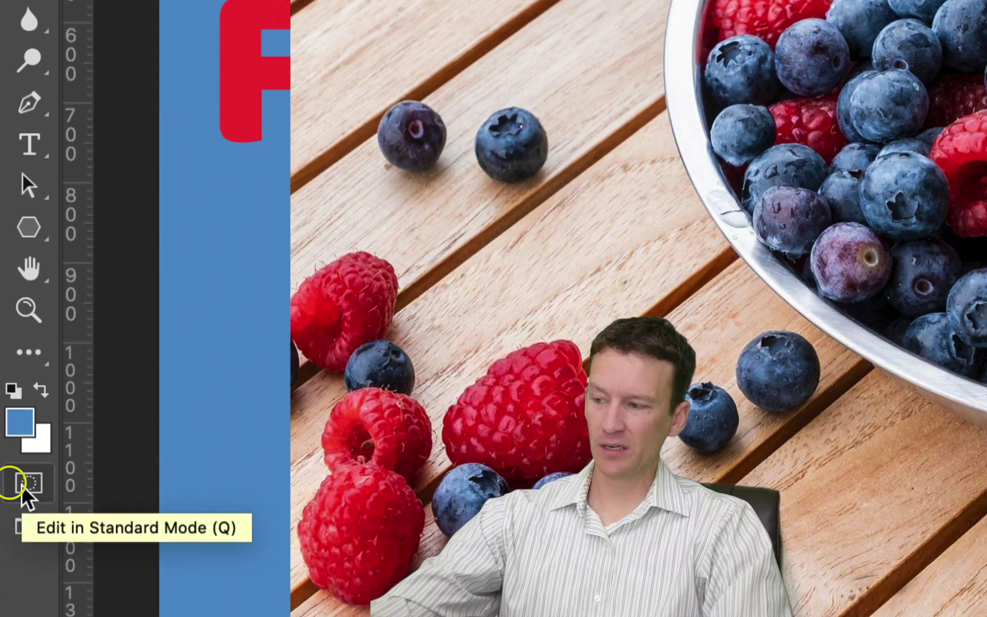
pyautogui.press('q')
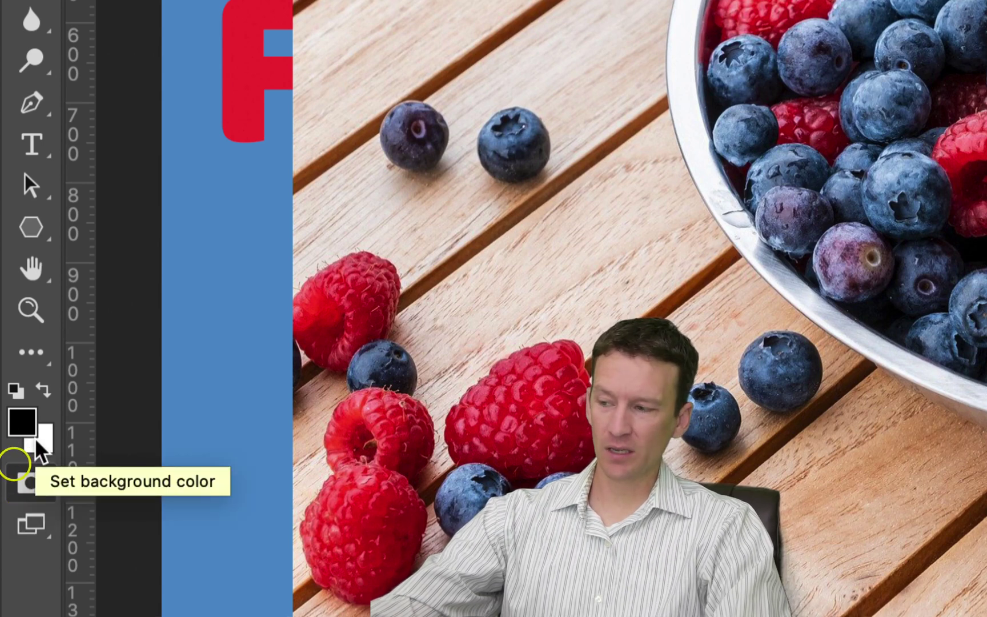
pyautogui.press('q')
pyautogui.press('q')
pyautogui.press('q')
pyautogui.press('q')
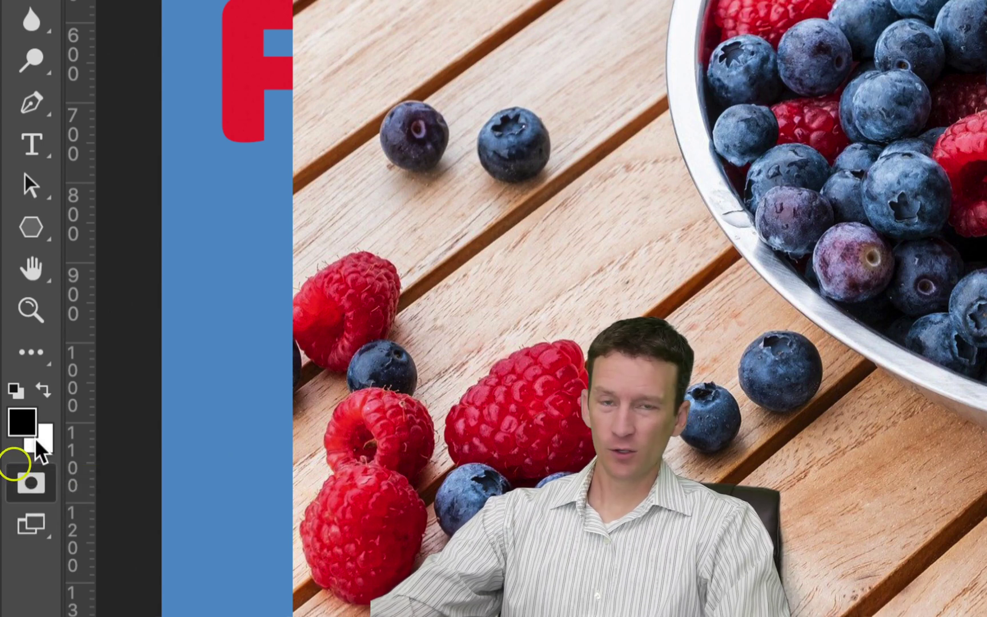
pyautogui.press('q')
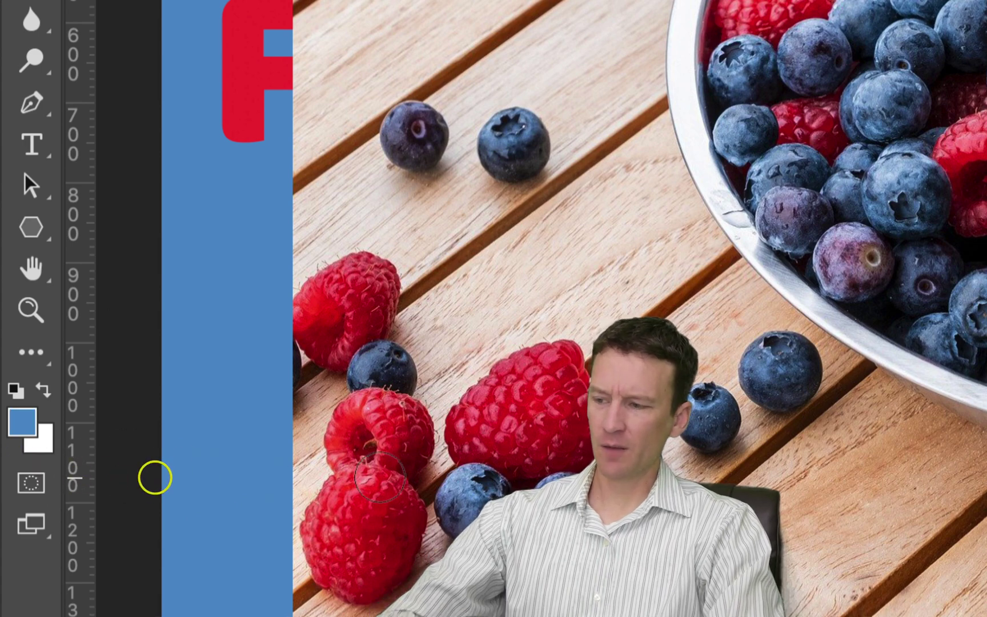
pyautogui.keyDown('alt'); pyautogui.click(405, 460); pyautogui.keyUp('alt')
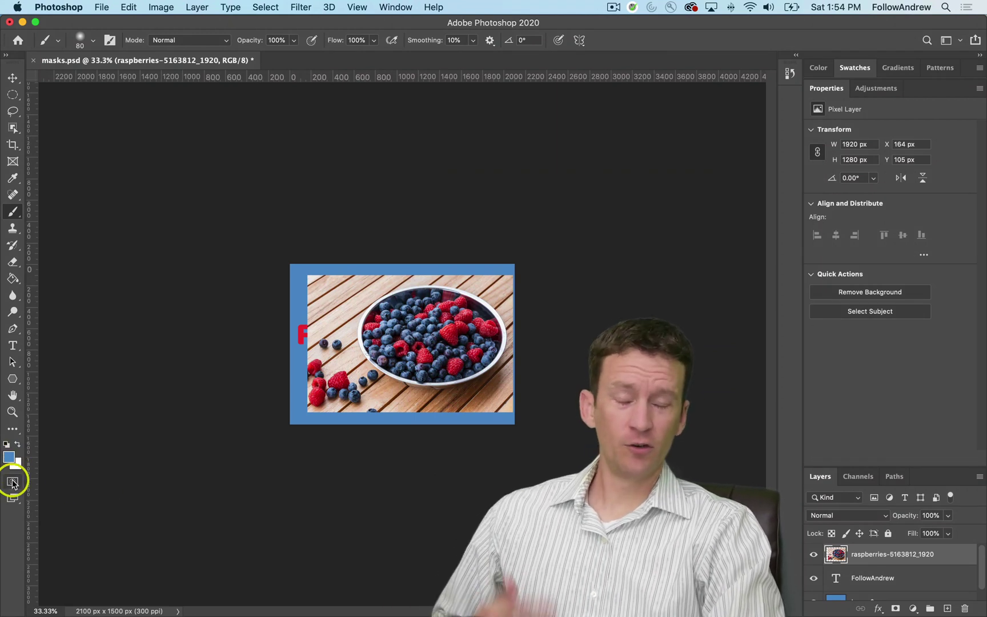
pyautogui.click(12, 483)
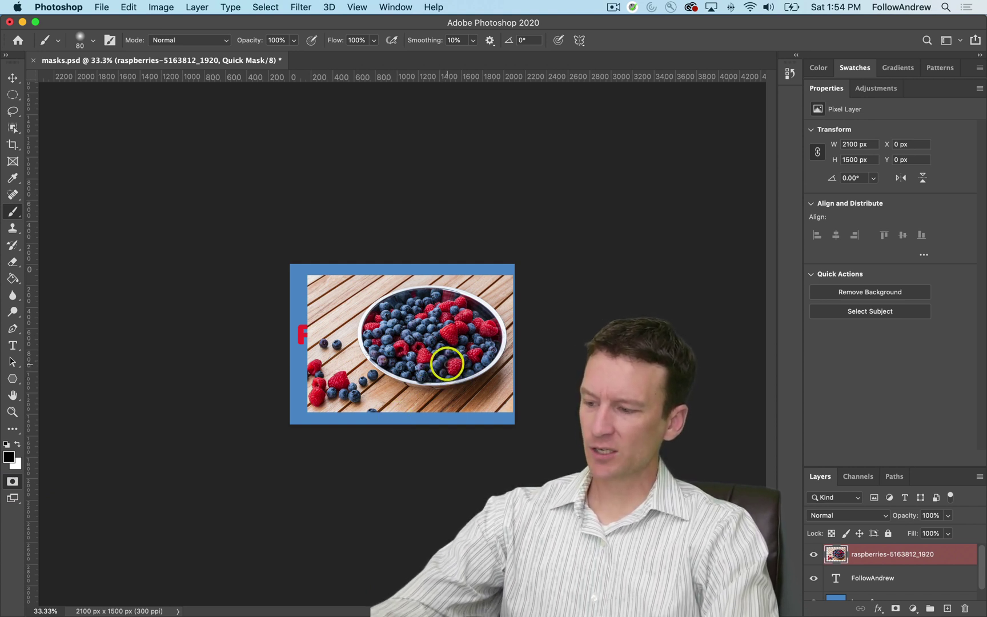
pyautogui.press('q')
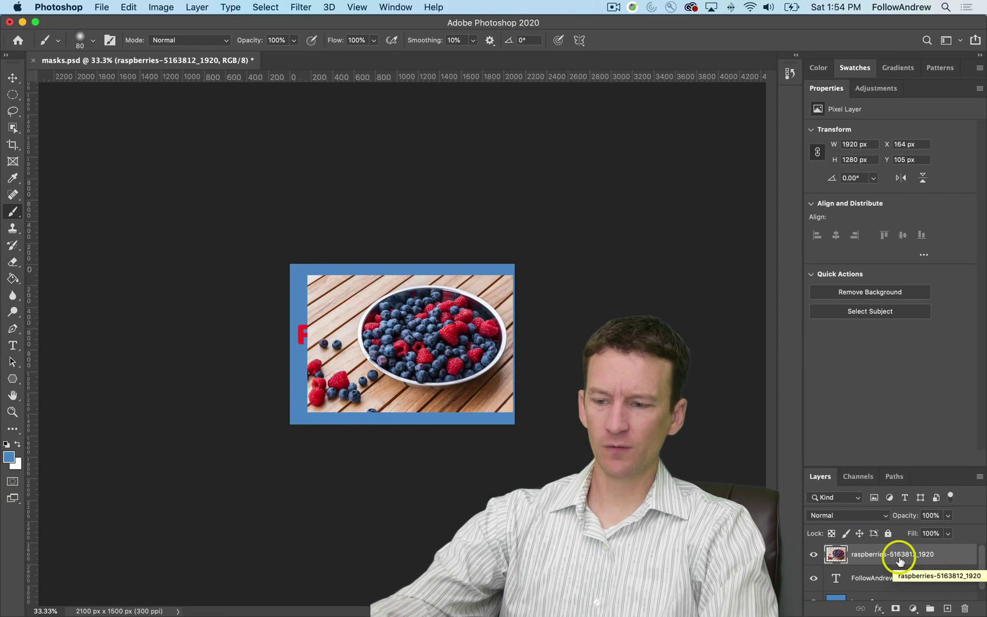
# Step: In Quick Mask mode, paint three 200 px brush patches over the wood above-left, the bowl's upper right and the wood below, and convert the mask to a selection
pyautogui.press('q')
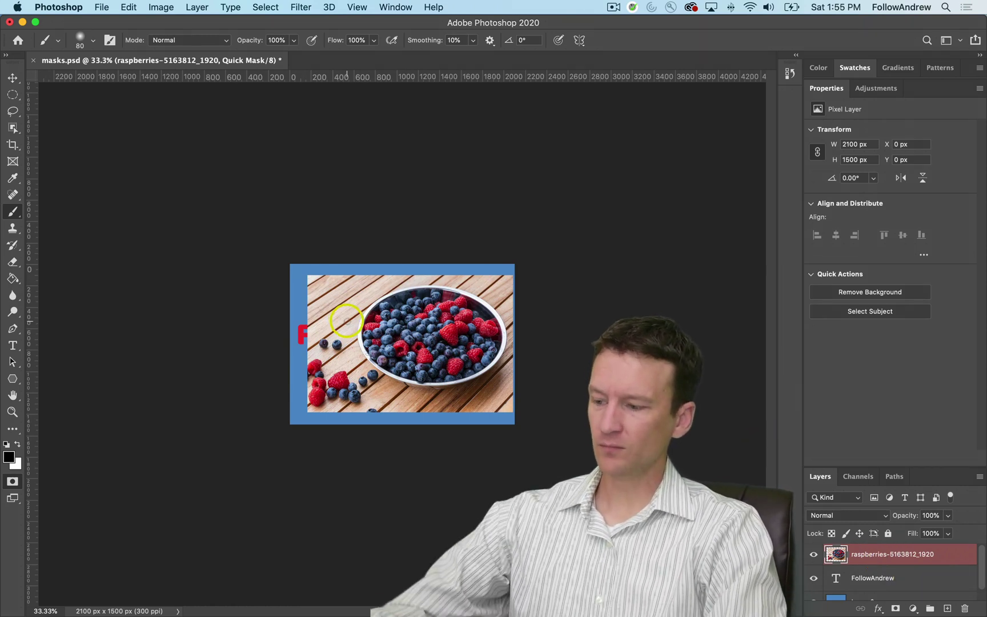
pyautogui.press('z')
pyautogui.press('super+1')
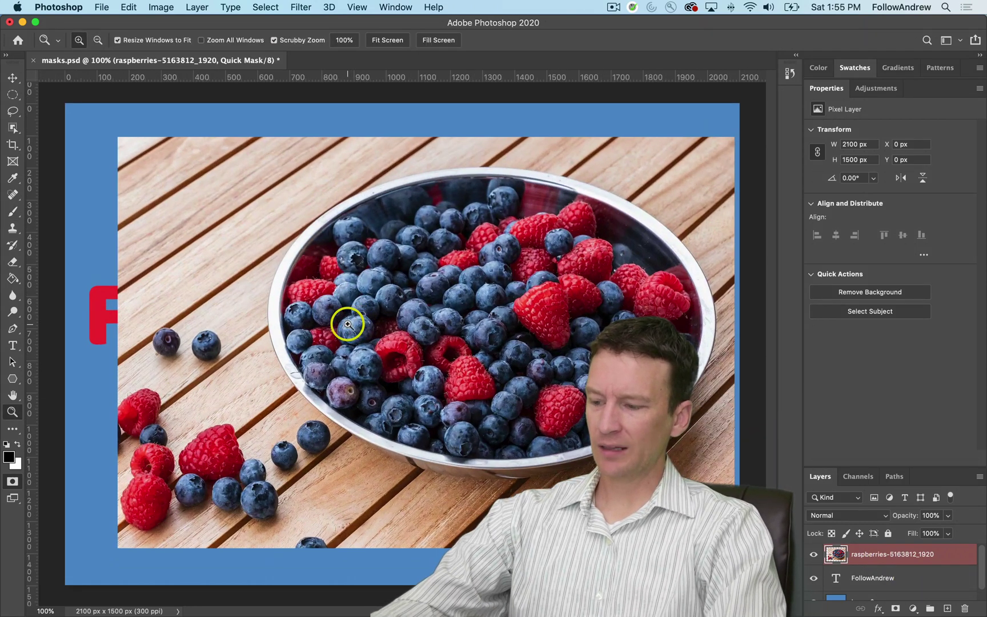
pyautogui.press('b')
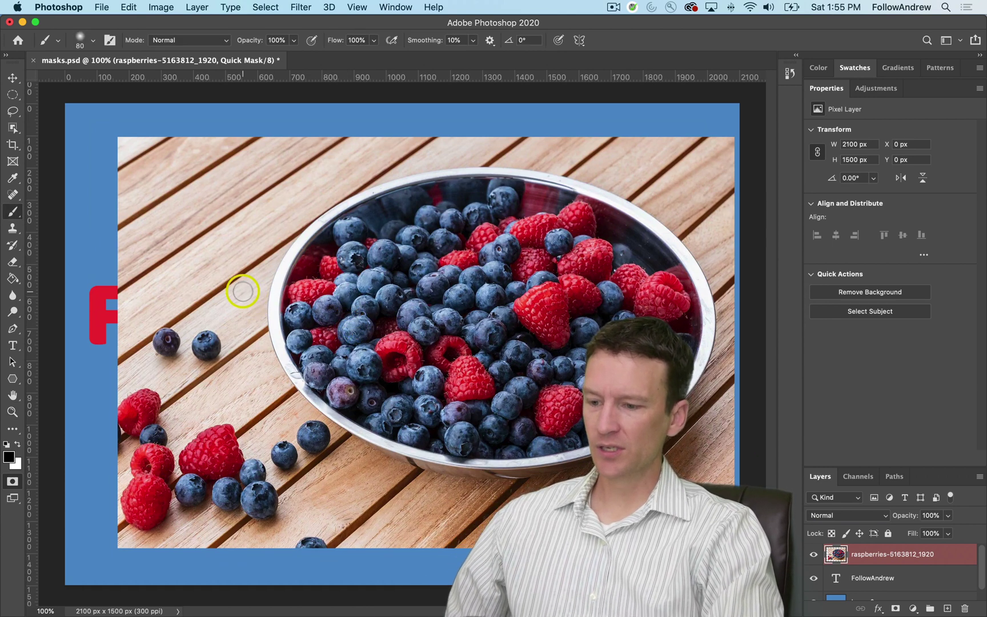
pyautogui.press(']')
pyautogui.press(']')
pyautogui.press(']')
pyautogui.press(']')
pyautogui.press(']')
pyautogui.press(']')
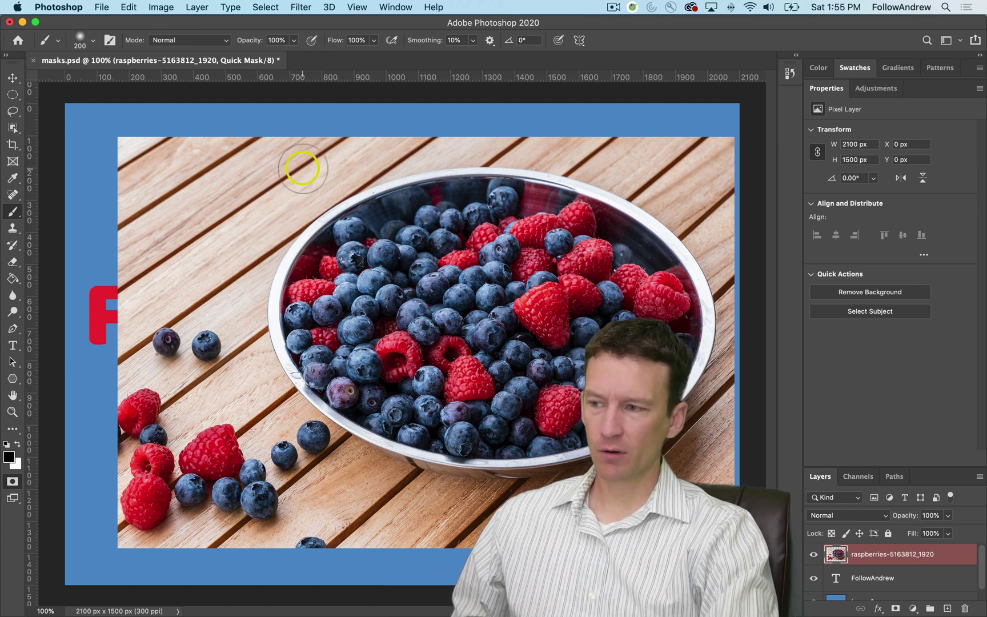
pyautogui.moveTo(307, 155)
pyautogui.mouseDown()
pyautogui.moveTo(245, 208)
pyautogui.moveTo(280, 163)
pyautogui.moveTo(222, 315)
pyautogui.moveTo(225, 188)
pyautogui.moveTo(214, 138)
pyautogui.moveTo(187, 333)
pyautogui.moveTo(179, 333)
pyautogui.moveTo(171, 312)
pyautogui.moveTo(217, 169)
pyautogui.moveTo(273, 136)
pyautogui.mouseUp()
pyautogui.moveTo(686, 197)
pyautogui.mouseDown()
pyautogui.moveTo(575, 214)
pyautogui.moveTo(586, 189)
pyautogui.moveTo(572, 200)
pyautogui.moveTo(604, 179)
pyautogui.moveTo(649, 190)
pyautogui.mouseUp()
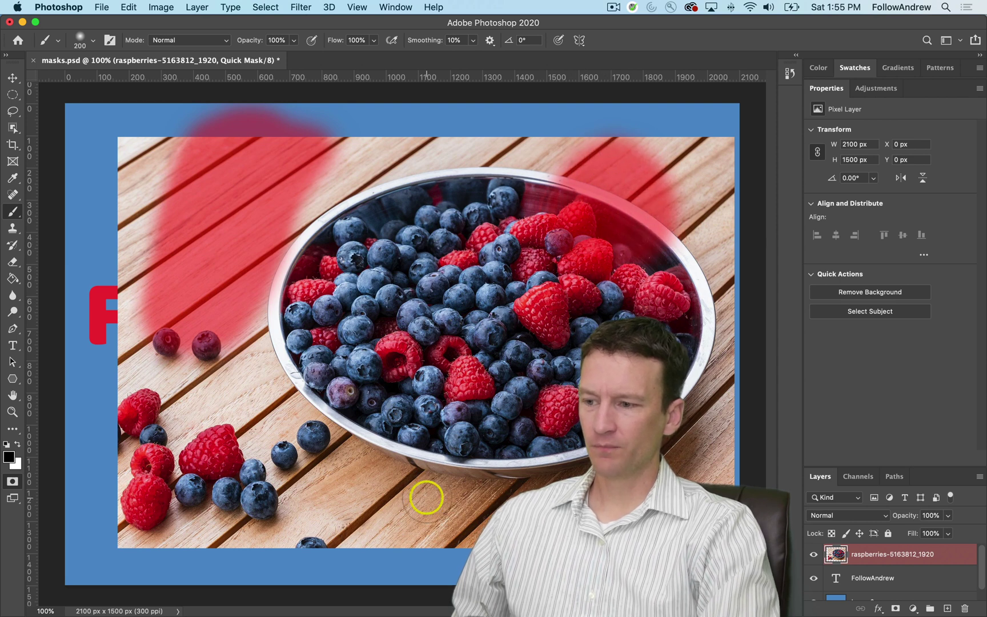
pyautogui.moveTo(424, 498)
pyautogui.mouseDown()
pyautogui.moveTo(436, 500)
pyautogui.moveTo(427, 484)
pyautogui.mouseUp()
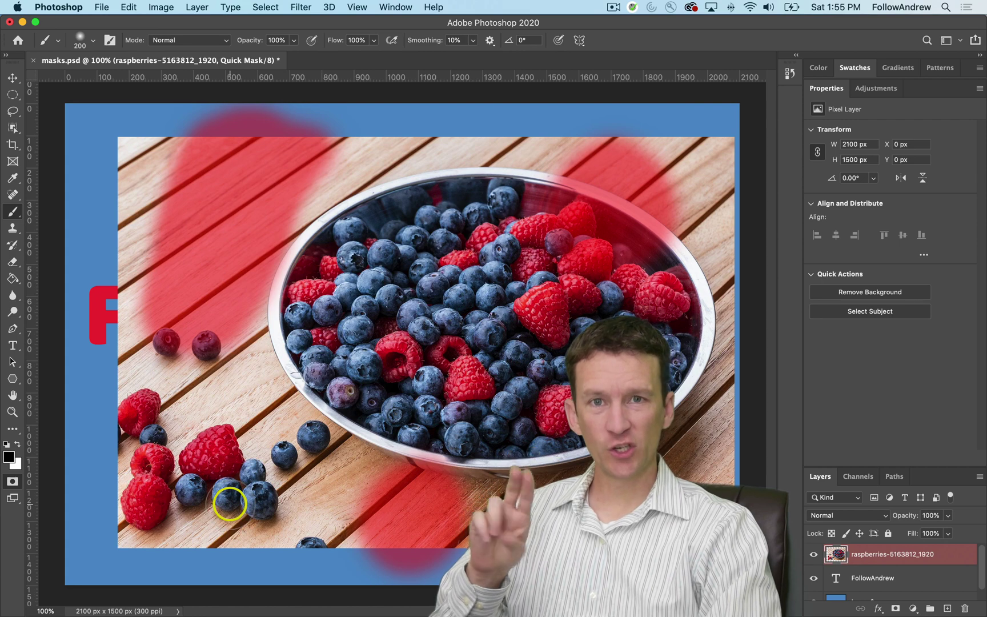
pyautogui.click(13, 481)
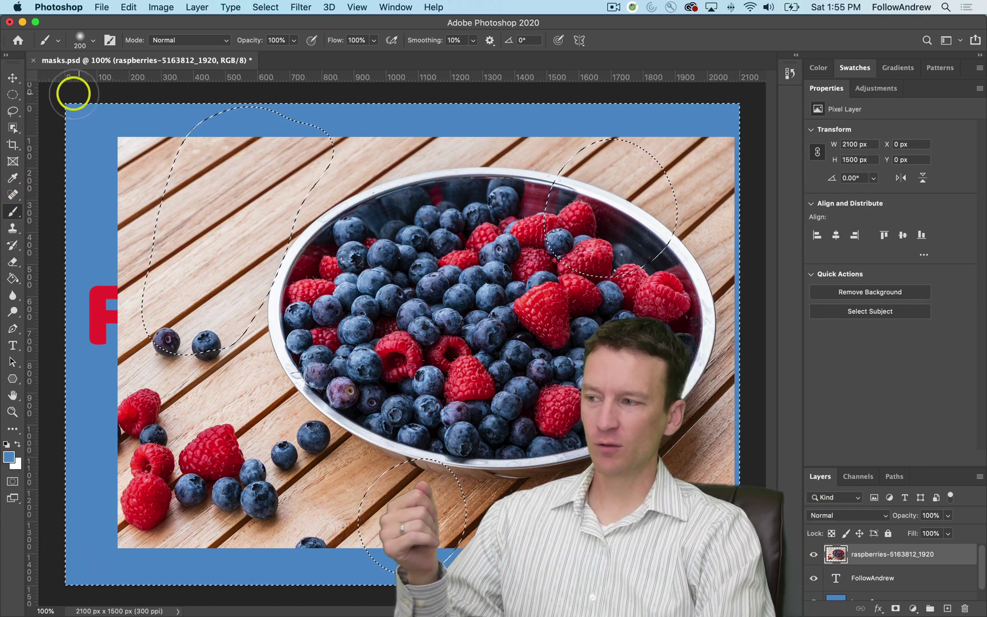
# Step: Look through the available marquee selection tools and clear the current selection
pyautogui.click(14, 95)
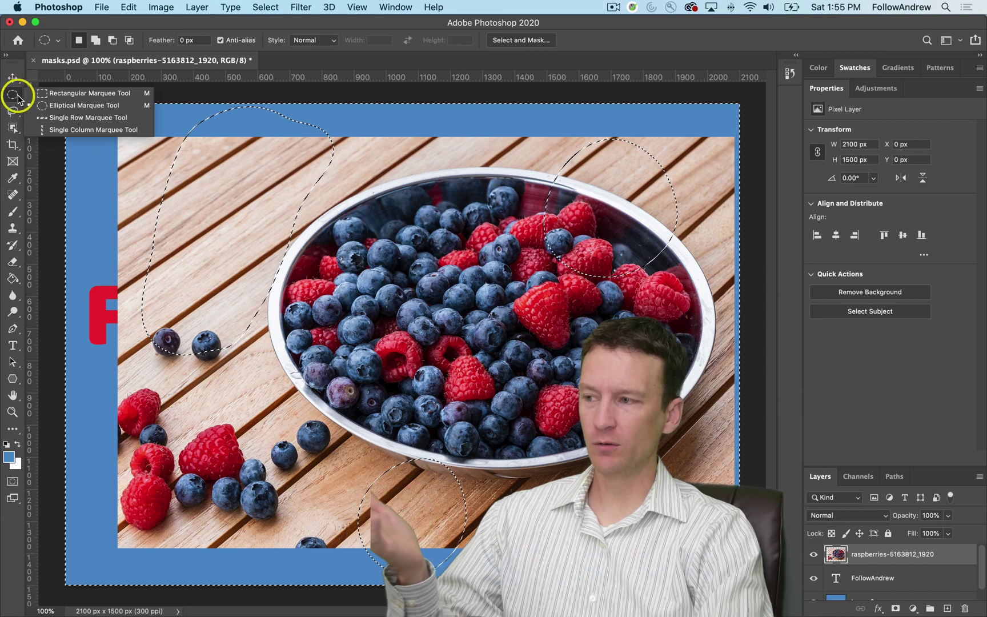
pyautogui.click(9, 115)
pyautogui.click(13, 96)
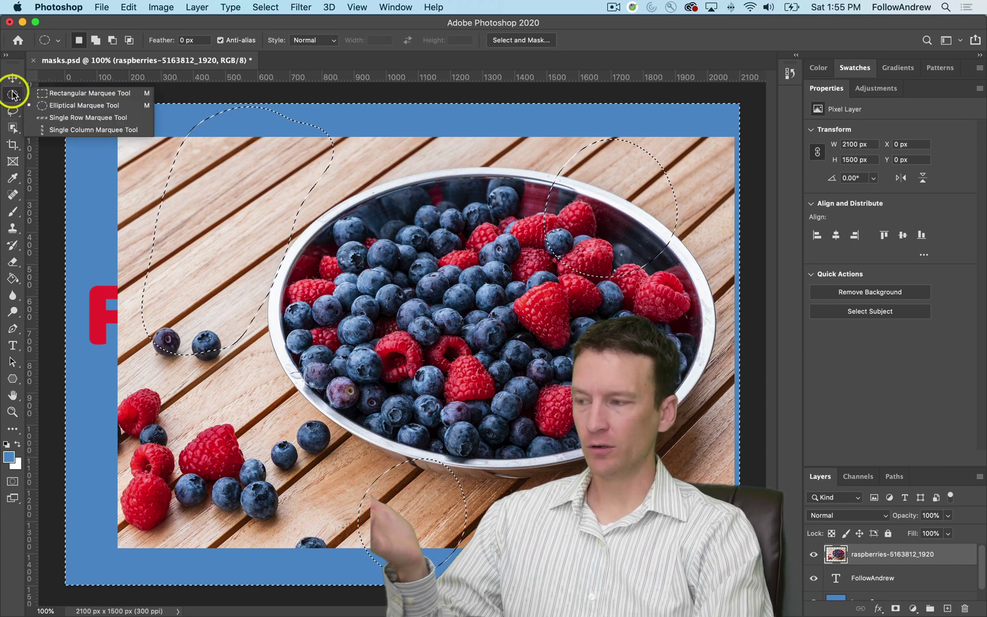
pyautogui.click(12, 95)
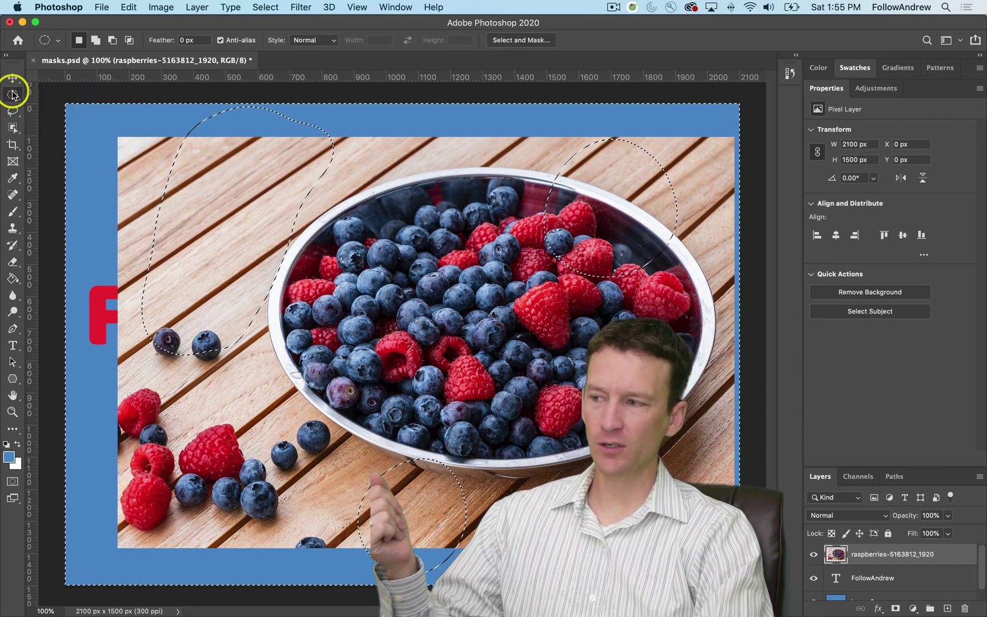
pyautogui.press('super+d')
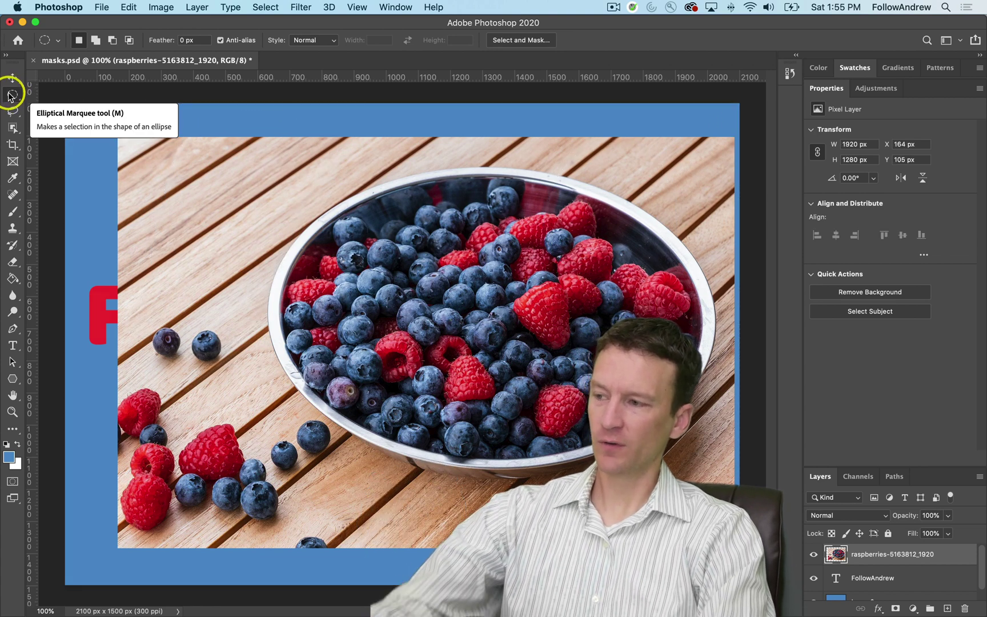
# Step: Draw a freehand Lasso selection within the berry bowl and deselect it
pyautogui.click(12, 112)
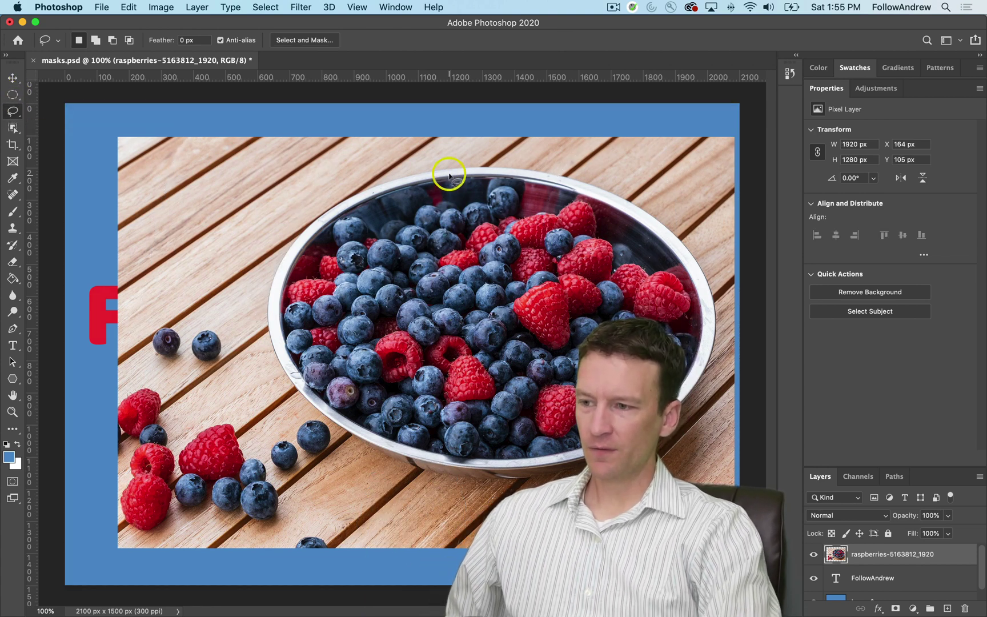
pyautogui.moveTo(320, 217)
pyautogui.mouseDown()
pyautogui.moveTo(297, 286)
pyautogui.moveTo(386, 304)
pyautogui.moveTo(521, 218)
pyautogui.moveTo(460, 197)
pyautogui.mouseUp()
pyautogui.press('super+d')
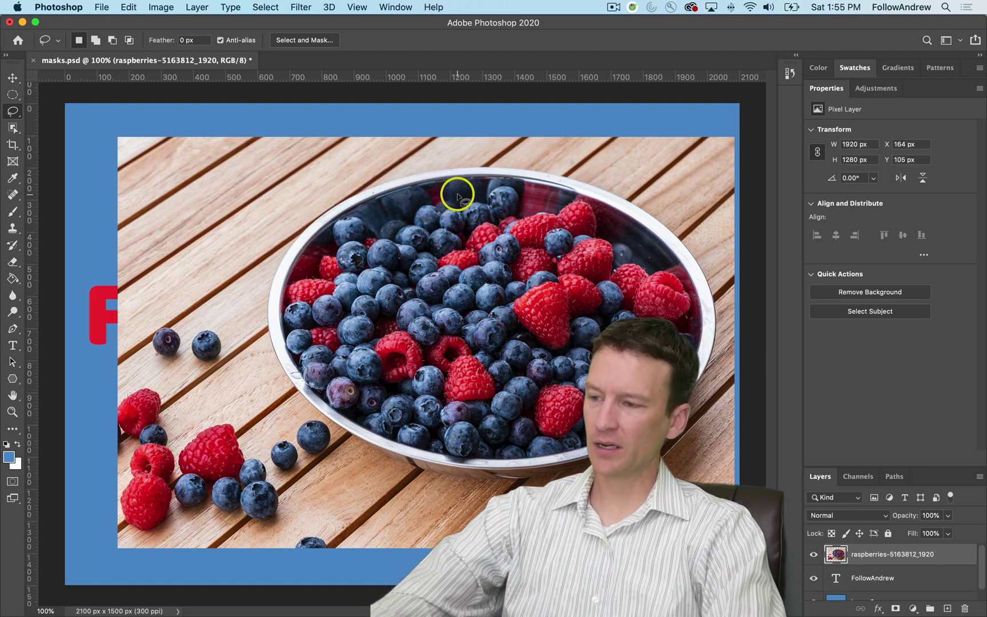
# Step: In Quick Mask mode, paint black with the 200 px brush over the wood above-left and the berry bowl, and convert the mask to a selection
pyautogui.press('d')
pyautogui.click(14, 480)
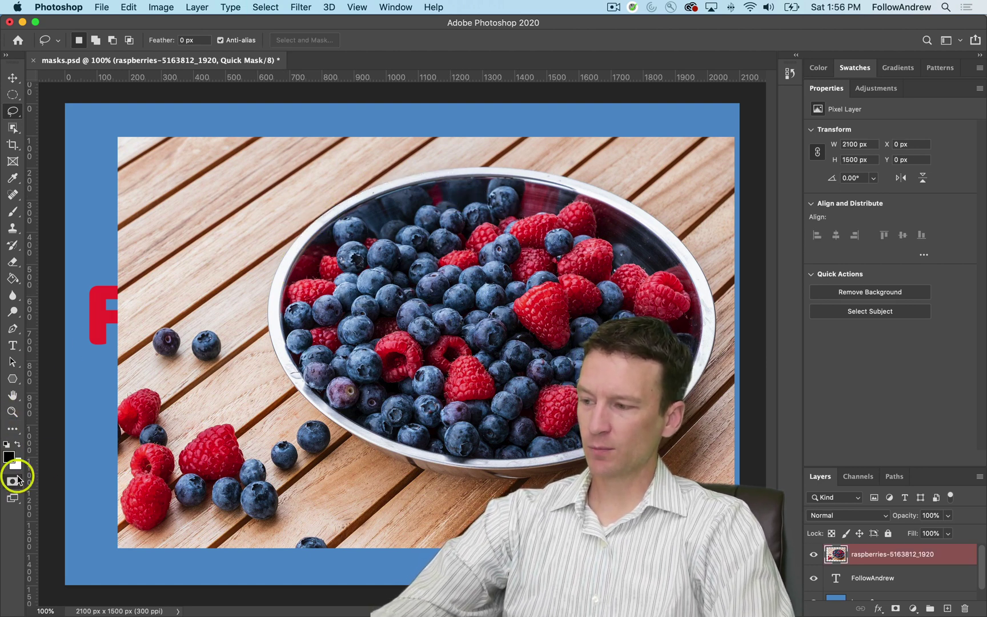
pyautogui.press('b')
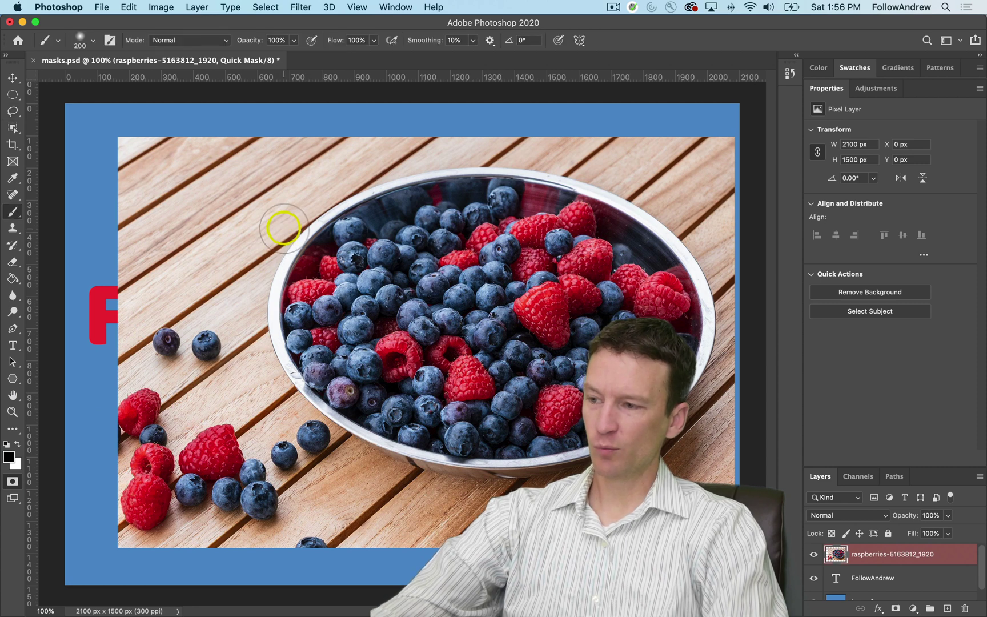
pyautogui.moveTo(282, 214)
pyautogui.mouseDown()
pyautogui.moveTo(280, 237)
pyautogui.moveTo(325, 187)
pyautogui.moveTo(345, 199)
pyautogui.moveTo(335, 239)
pyautogui.moveTo(369, 228)
pyautogui.moveTo(321, 263)
pyautogui.mouseUp()
pyautogui.press('x')
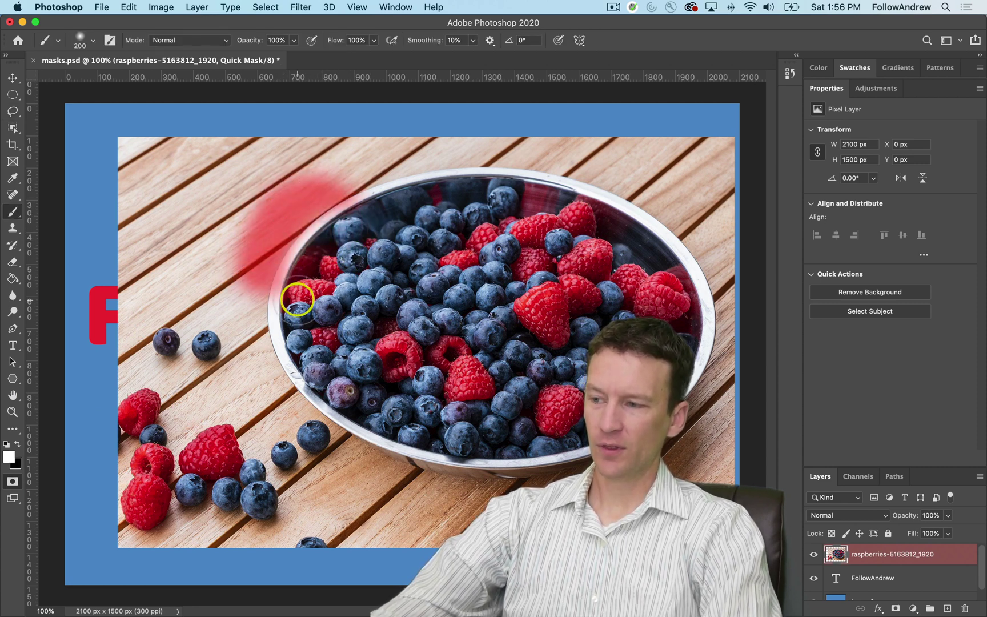
pyautogui.press('x')
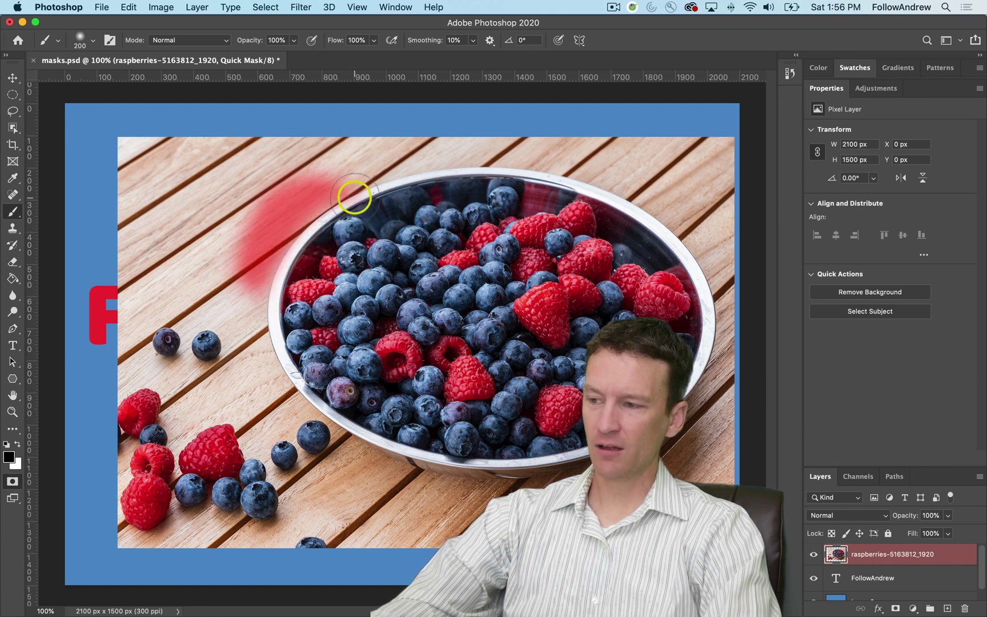
pyautogui.moveTo(352, 193)
pyautogui.mouseDown()
pyautogui.moveTo(289, 312)
pyautogui.moveTo(310, 292)
pyautogui.mouseUp()
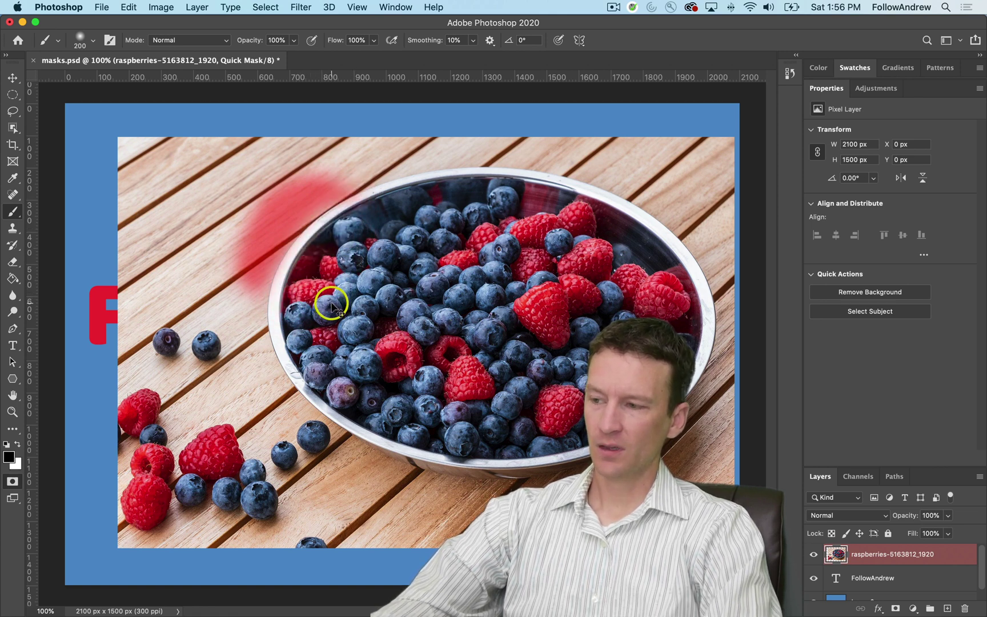
pyautogui.moveTo(331, 258)
pyautogui.mouseDown()
pyautogui.moveTo(439, 207)
pyautogui.moveTo(578, 346)
pyautogui.moveTo(412, 299)
pyautogui.moveTo(439, 310)
pyautogui.moveTo(438, 345)
pyautogui.moveTo(427, 293)
pyautogui.moveTo(479, 316)
pyautogui.moveTo(473, 290)
pyautogui.moveTo(365, 385)
pyautogui.moveTo(378, 268)
pyautogui.moveTo(316, 356)
pyautogui.moveTo(463, 408)
pyautogui.moveTo(535, 412)
pyautogui.moveTo(595, 304)
pyautogui.moveTo(477, 219)
pyautogui.moveTo(565, 215)
pyautogui.moveTo(665, 265)
pyautogui.moveTo(586, 379)
pyautogui.moveTo(511, 381)
pyautogui.moveTo(531, 205)
pyautogui.moveTo(418, 204)
pyautogui.moveTo(486, 210)
pyautogui.moveTo(347, 328)
pyautogui.moveTo(450, 400)
pyautogui.mouseUp()
pyautogui.moveTo(590, 409)
pyautogui.mouseDown()
pyautogui.moveTo(488, 425)
pyautogui.moveTo(300, 345)
pyautogui.moveTo(273, 315)
pyautogui.moveTo(382, 412)
pyautogui.moveTo(498, 431)
pyautogui.mouseUp()
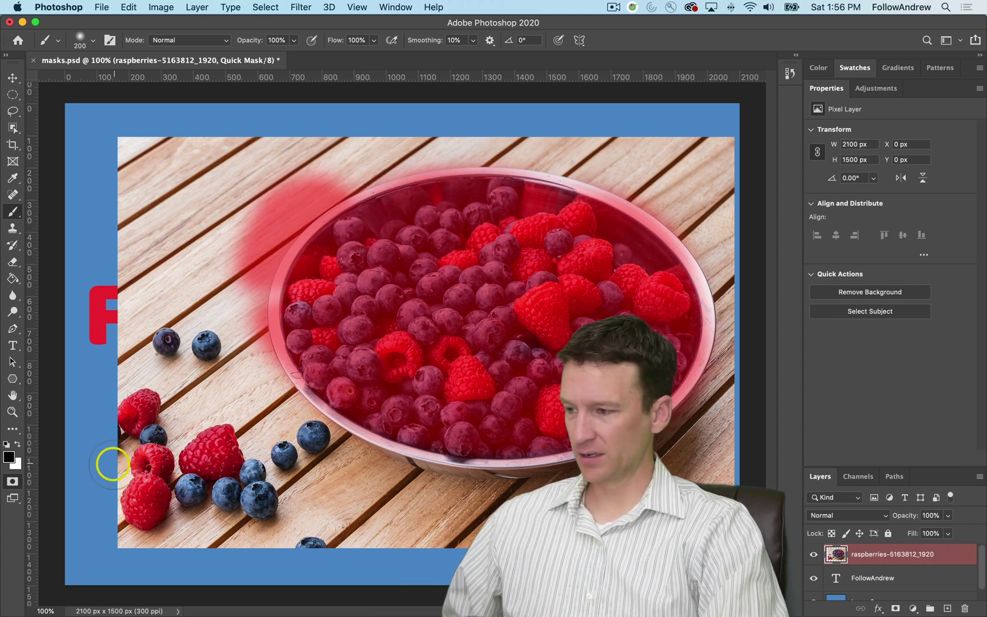
pyautogui.click(12, 480)
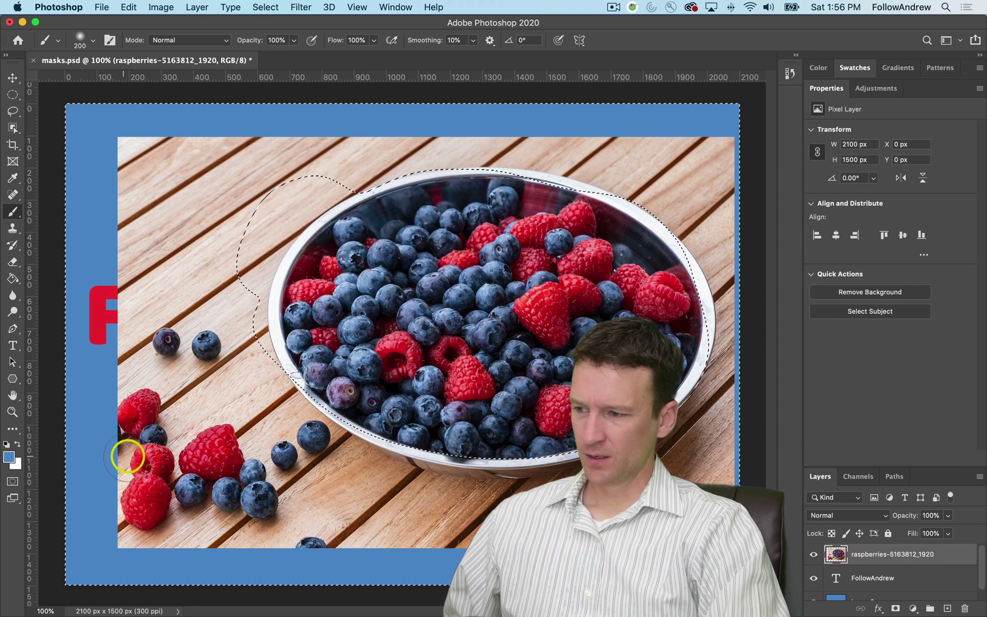
# Step: Try the selection as a layer mask on the raspberries layer, undo it and deselect
pyautogui.click(896, 608)
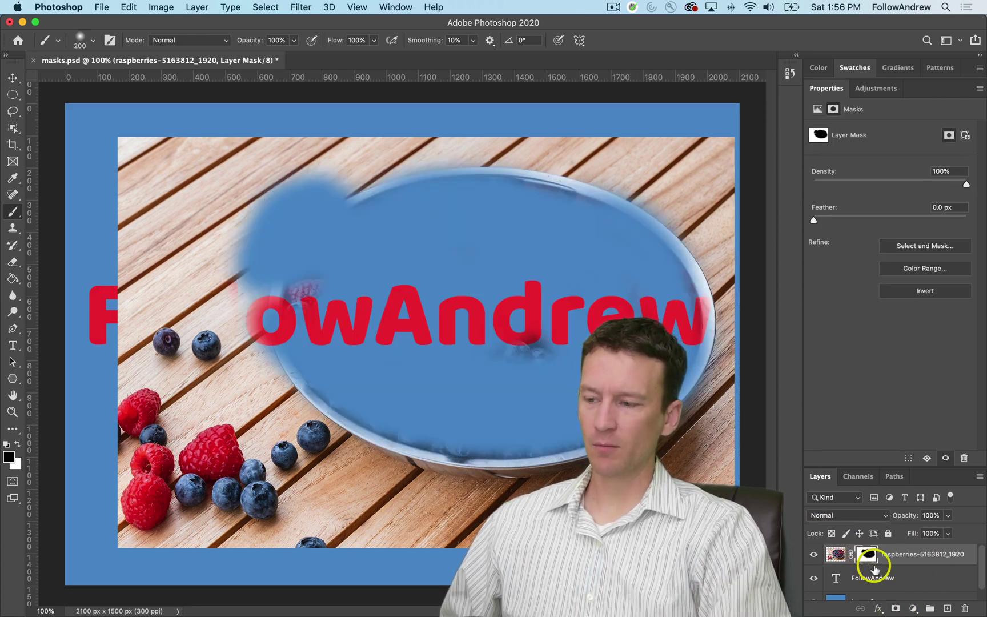
pyautogui.press('super+z')
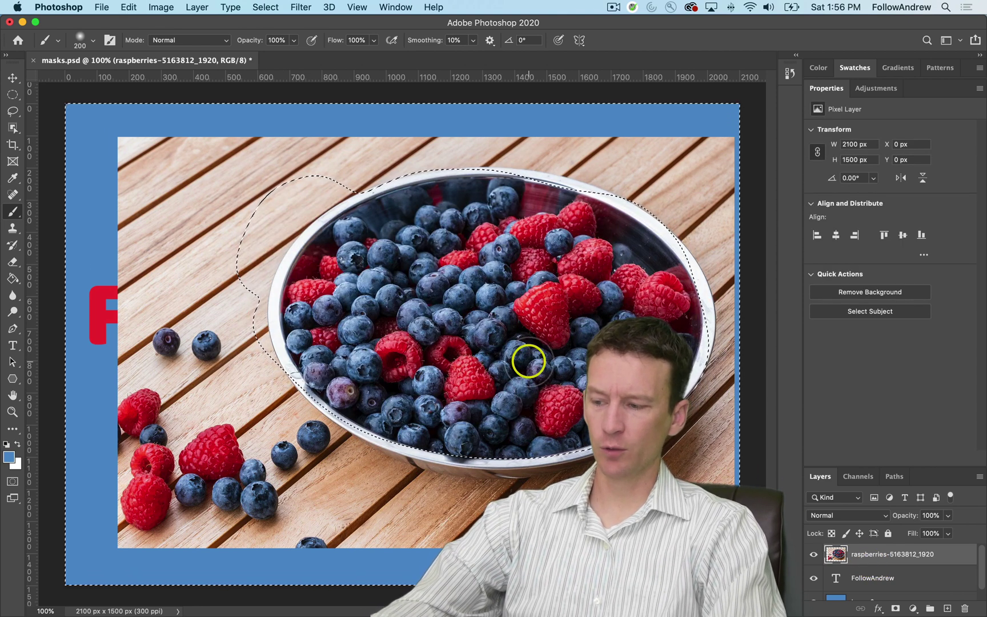
pyautogui.press('super+d')
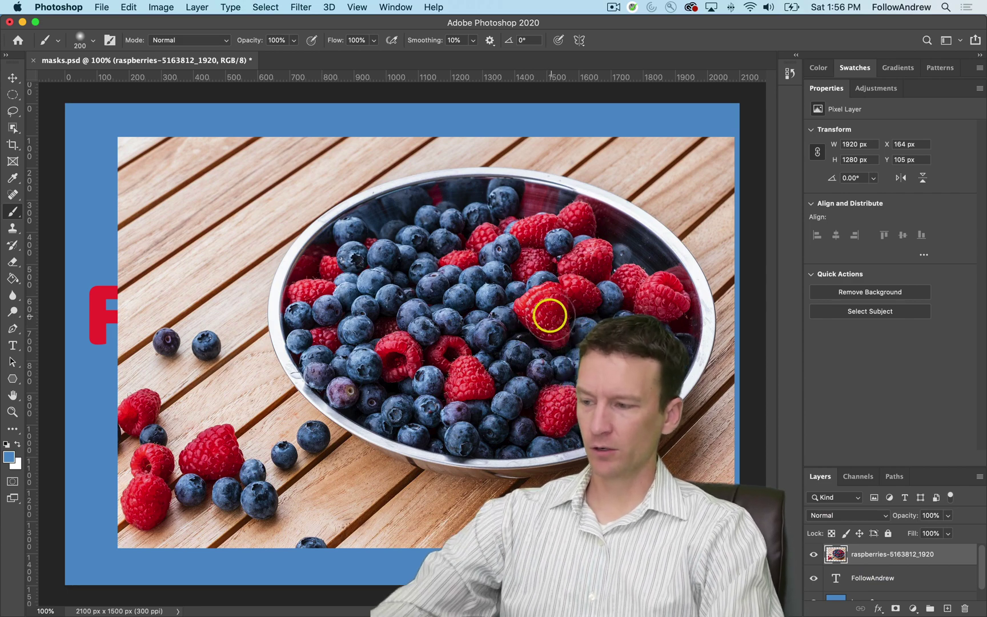
# Step: Enter Quick Mask mode on the large loose raspberry and set up a harder 70 px brush
pyautogui.press('z')
pyautogui.moveTo(182, 449)
pyautogui.mouseDown()
pyautogui.moveTo(207, 455)
pyautogui.moveTo(328, 286)
pyautogui.mouseUp()
pyautogui.click(368, 275)
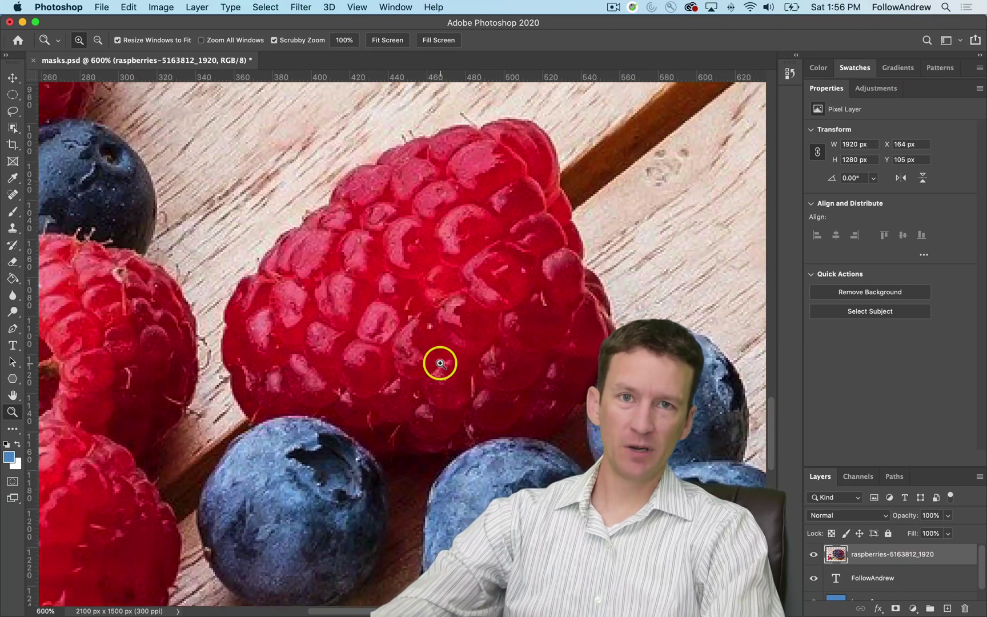
pyautogui.press('b')
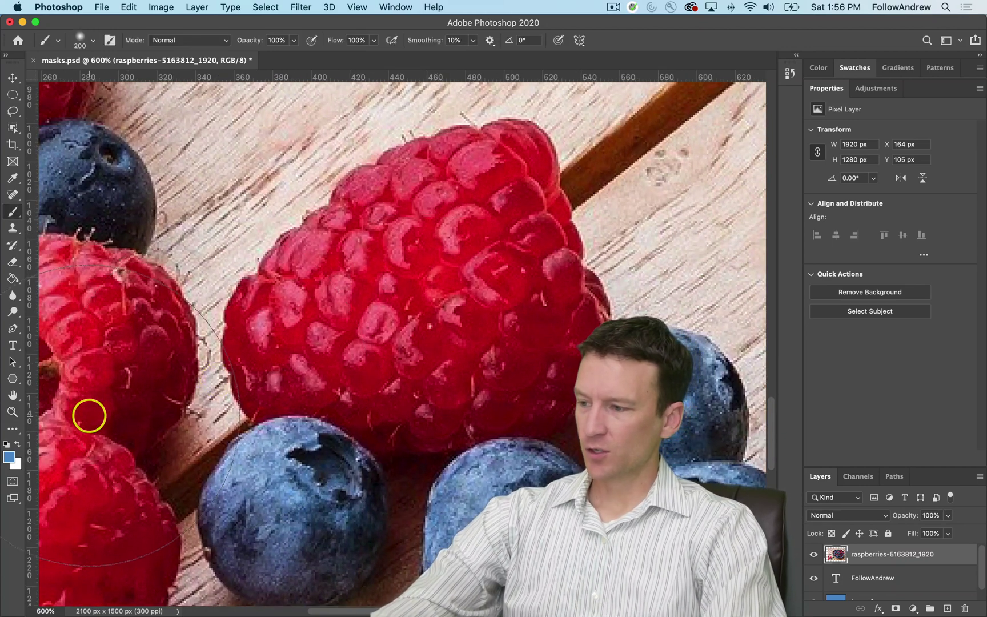
pyautogui.press('q')
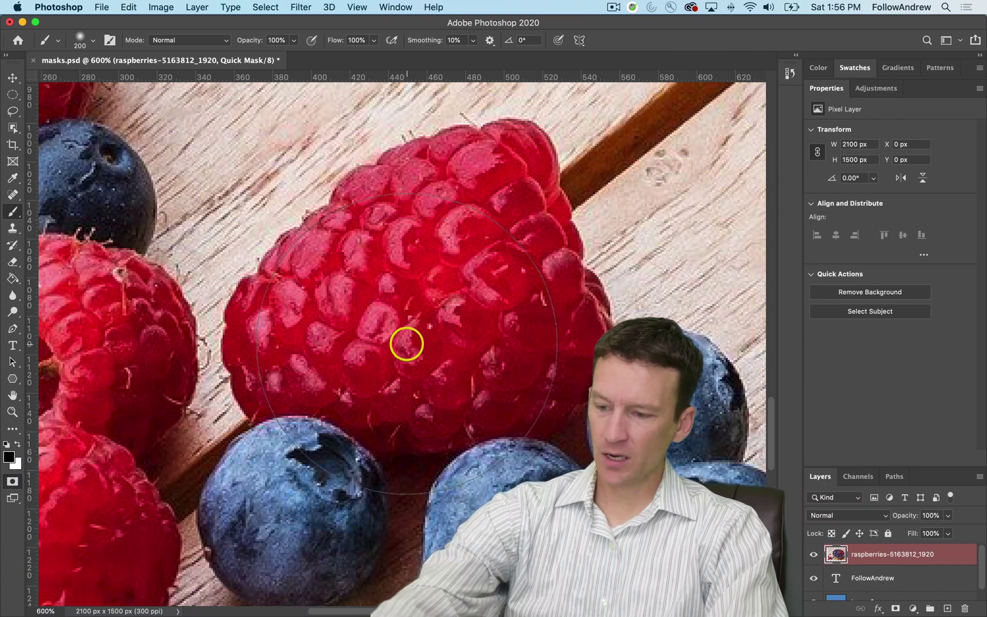
pyautogui.press('[')
pyautogui.press('[')
pyautogui.press('[')
pyautogui.press('[')
pyautogui.press('[')
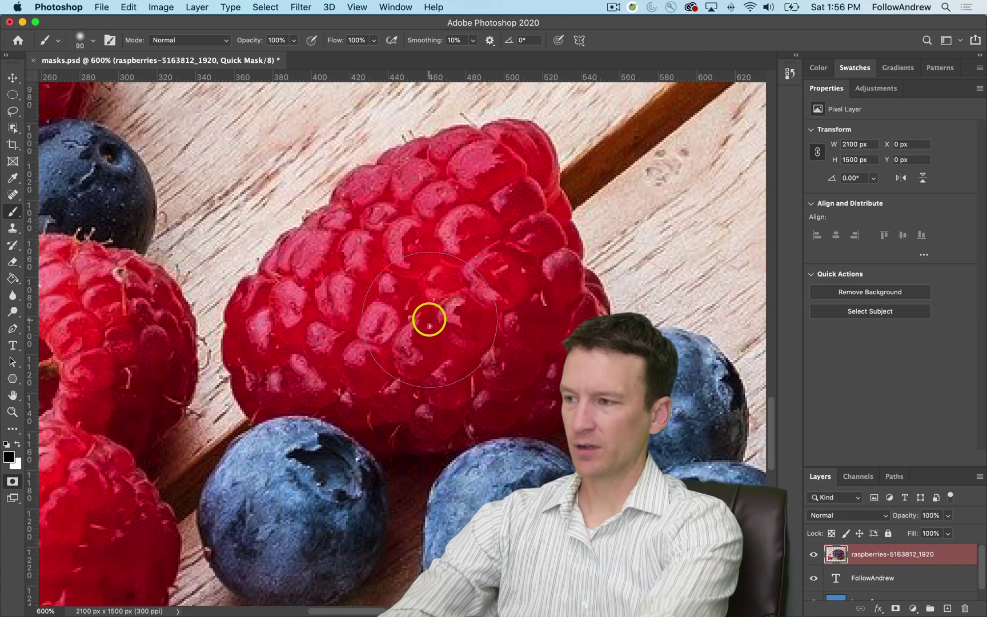
pyautogui.hotkey('shift', ']')
pyautogui.hotkey('shift', ']')
pyautogui.hotkey('shift', ']')
pyautogui.hotkey('shift', ']')
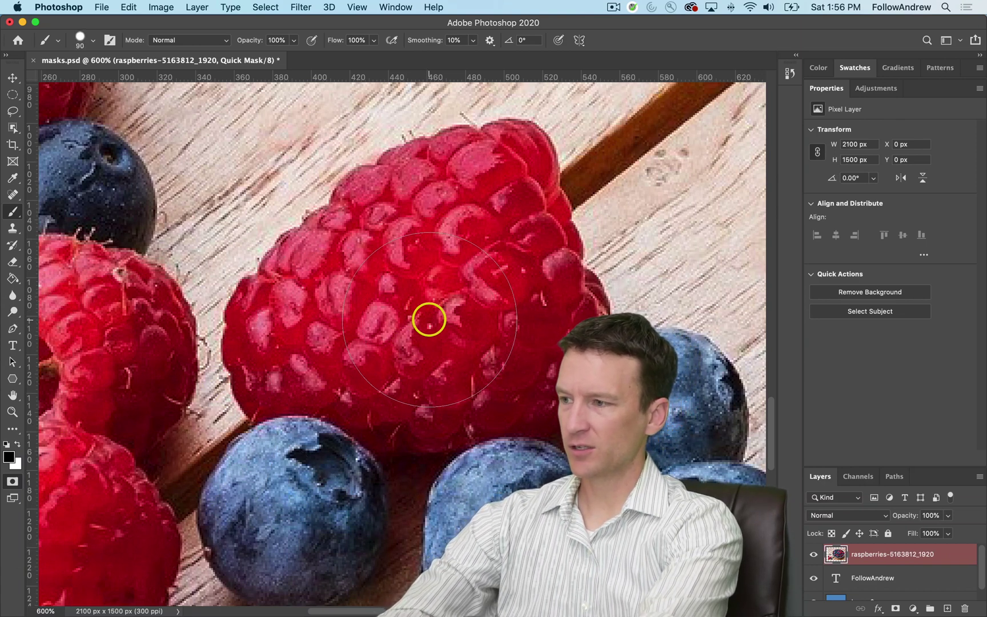
pyautogui.press('[')
pyautogui.press('[')
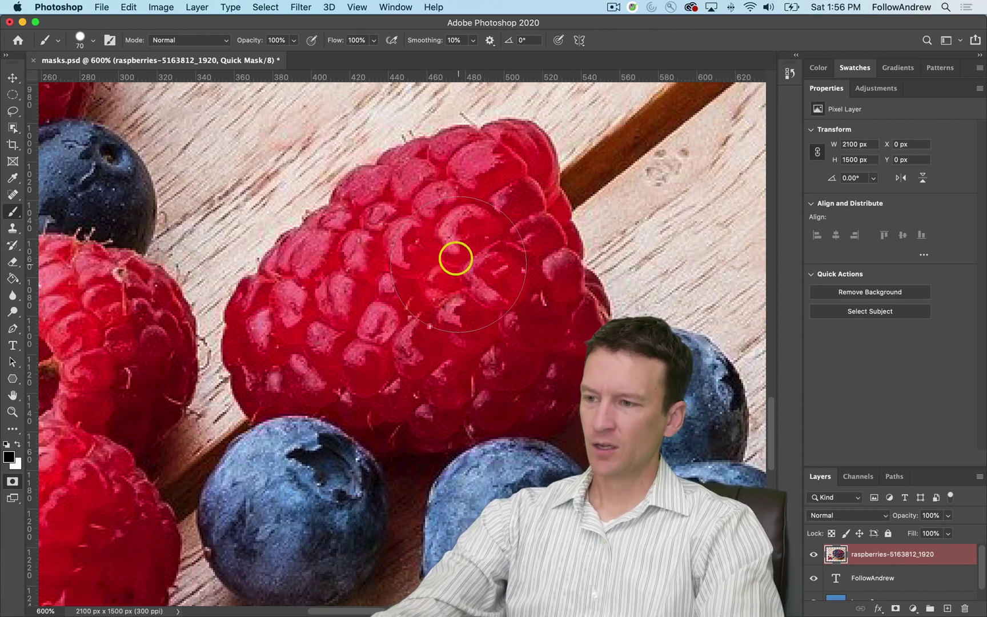
# Step: Try painting the red Quick Mask overlay across the large raspberry and undo the stroke
pyautogui.click(463, 220)
pyautogui.moveTo(463, 220)
pyautogui.mouseDown()
pyautogui.moveTo(401, 251)
pyautogui.moveTo(450, 244)
pyautogui.moveTo(381, 258)
pyautogui.moveTo(378, 307)
pyautogui.moveTo(471, 280)
pyautogui.moveTo(423, 323)
pyautogui.moveTo(465, 298)
pyautogui.moveTo(389, 318)
pyautogui.moveTo(449, 292)
pyautogui.mouseUp()
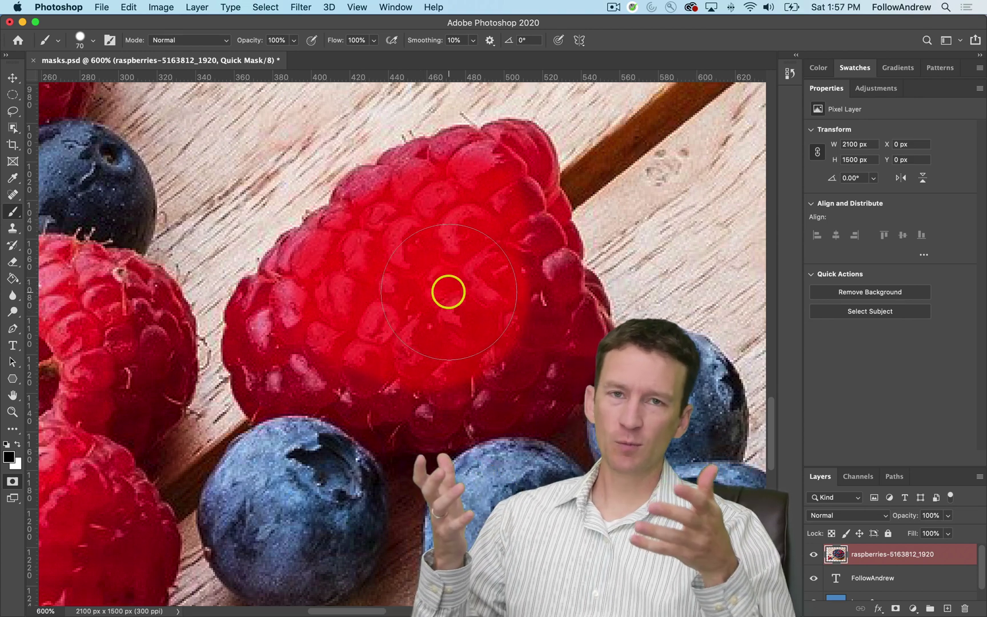
pyautogui.moveTo(449, 292)
pyautogui.mouseDown()
pyautogui.moveTo(477, 289)
pyautogui.moveTo(514, 340)
pyautogui.moveTo(472, 198)
pyautogui.moveTo(345, 304)
pyautogui.moveTo(403, 345)
pyautogui.moveTo(483, 323)
pyautogui.mouseUp()
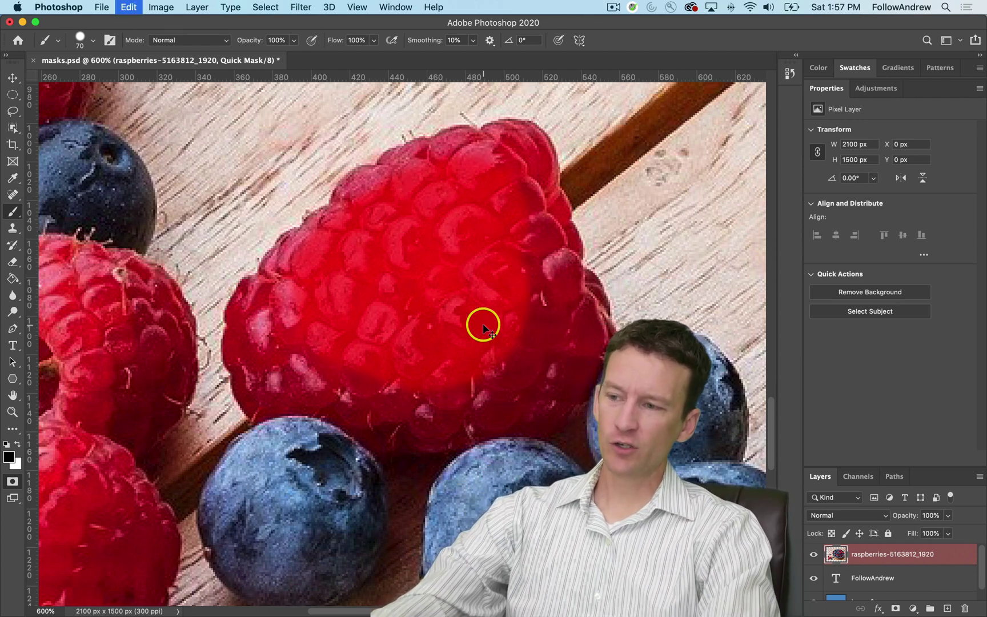
pyautogui.press('super+z')
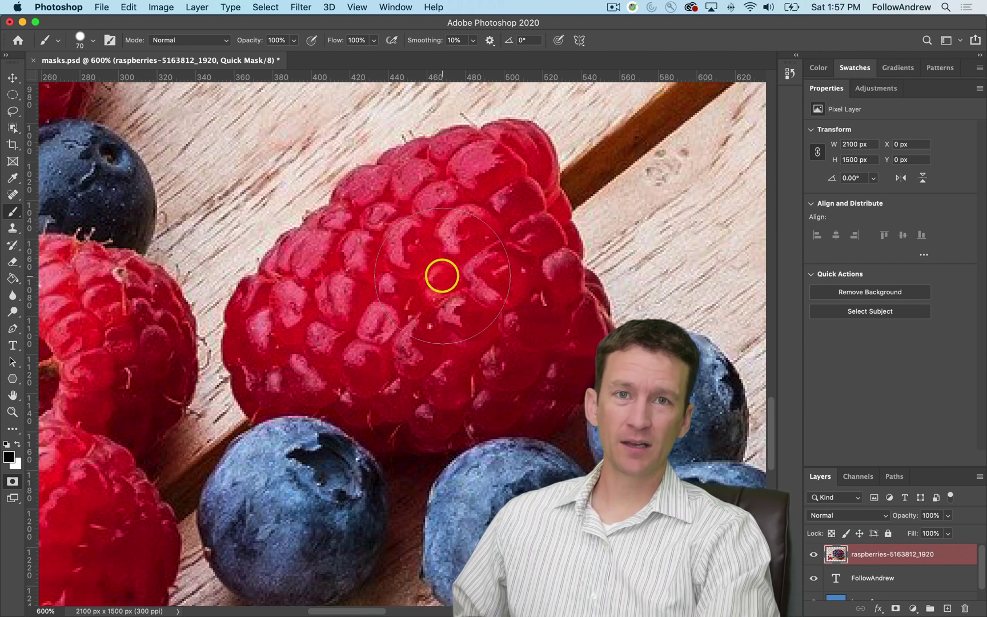
# Step: Change the Quick Mask overlay colour to bright green
pyautogui.doubleClick(13, 483)
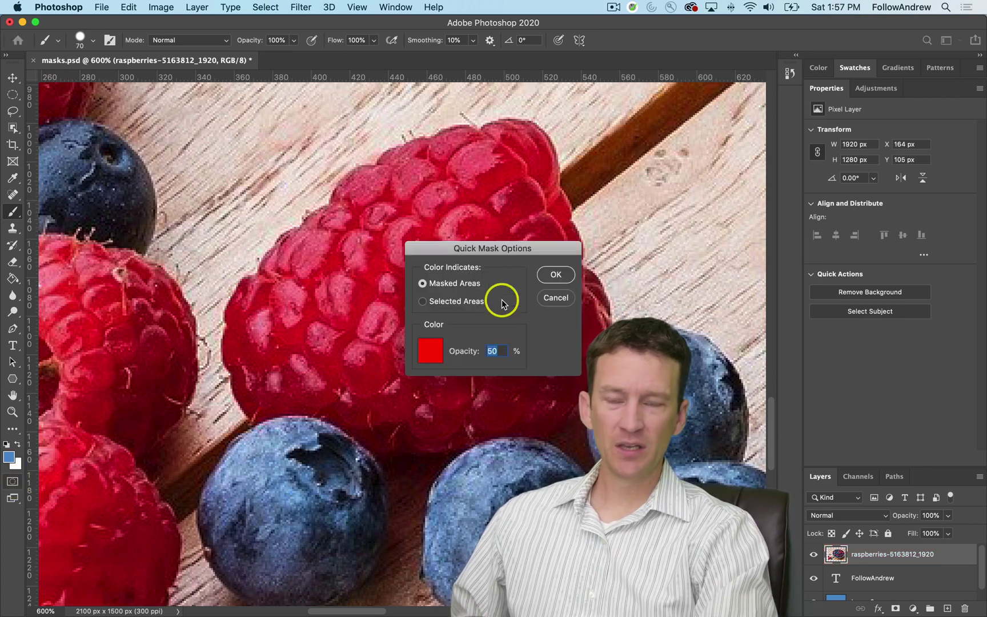
pyautogui.click(426, 354)
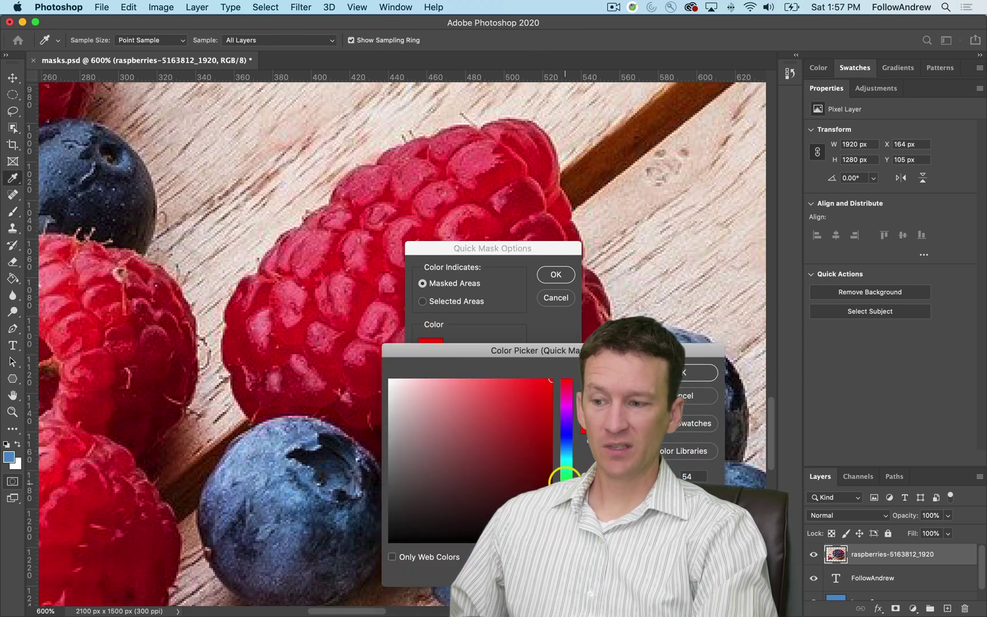
pyautogui.click(564, 476)
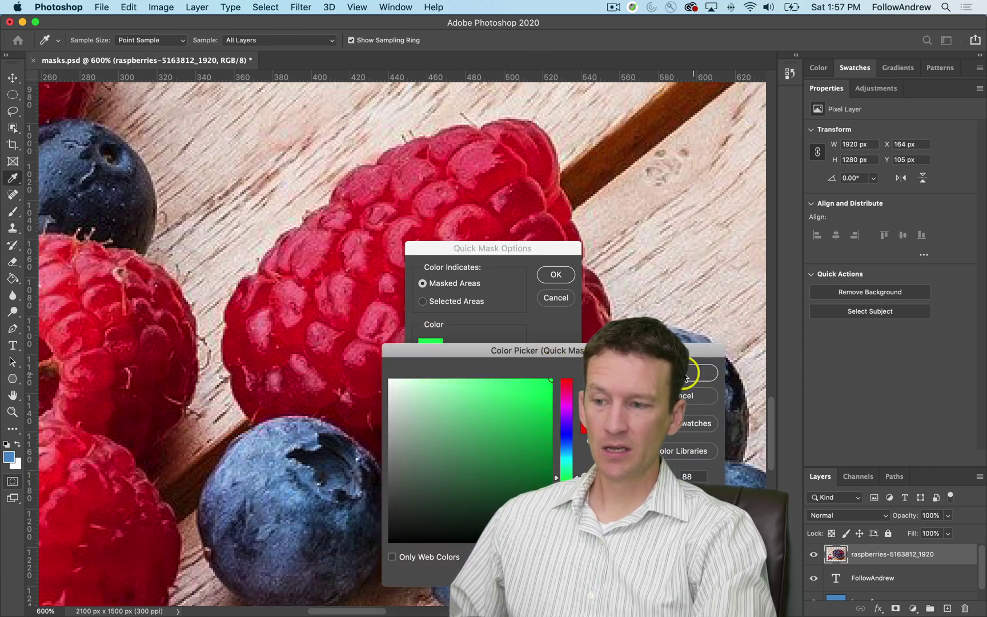
pyautogui.click(685, 374)
pyautogui.click(555, 275)
# Step: Try a blue brush stroke on the large raspberry in standard mode and undo it
pyautogui.press('b')
pyautogui.moveTo(473, 260); pyautogui.dragTo(417, 301)
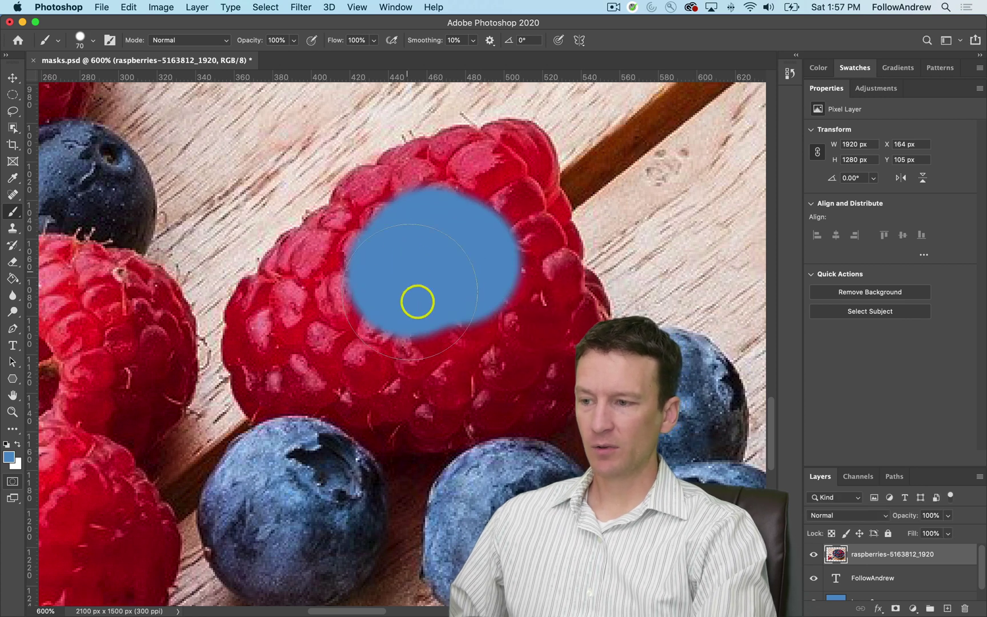
pyautogui.press('super+z')
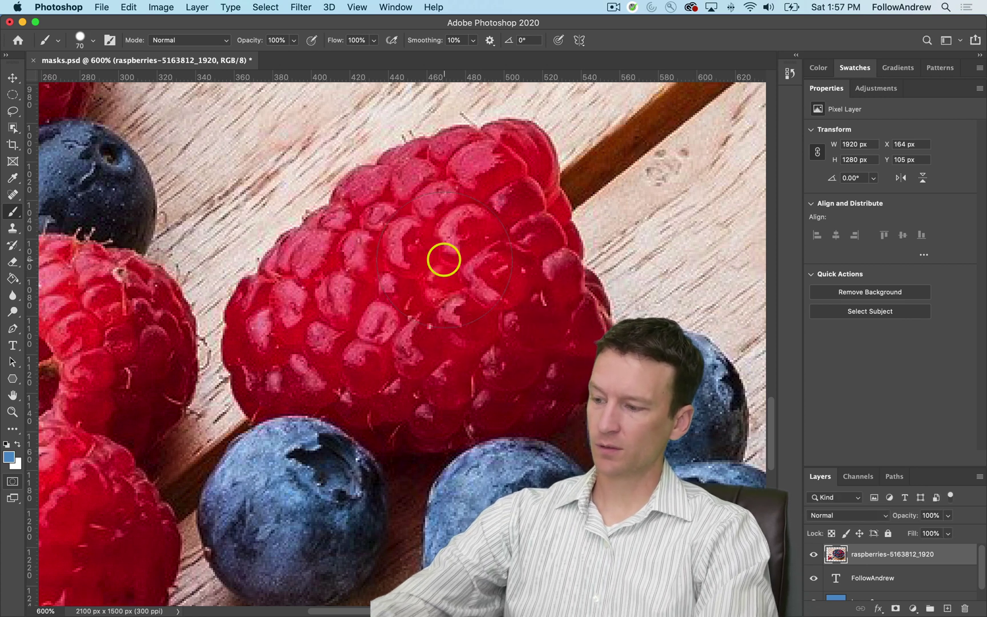
# Step: In Quick Mask mode, paint over the large raspberry, reducing the brush down to 30 px, and convert the mask to a selection
pyautogui.press('q')
pyautogui.moveTo(444, 260)
pyautogui.mouseDown()
pyautogui.moveTo(420, 314)
pyautogui.moveTo(428, 267)
pyautogui.moveTo(417, 258)
pyautogui.moveTo(444, 252)
pyautogui.moveTo(473, 206)
pyautogui.moveTo(420, 223)
pyautogui.moveTo(367, 296)
pyautogui.moveTo(344, 304)
pyautogui.mouseUp()
pyautogui.press('[')
pyautogui.press('[')
pyautogui.press('[')
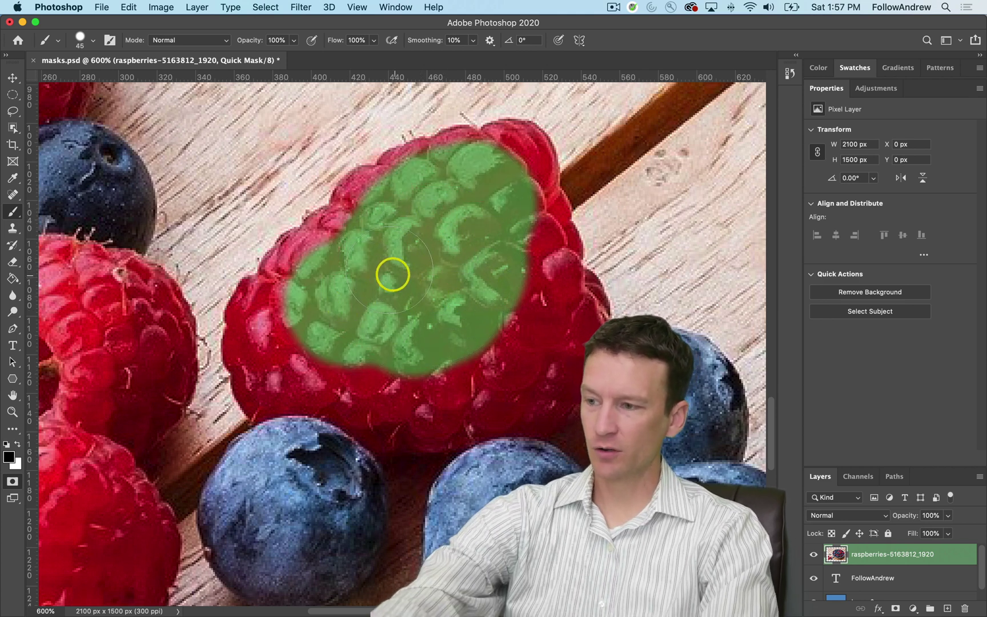
pyautogui.press('[')
pyautogui.moveTo(392, 274)
pyautogui.mouseDown()
pyautogui.moveTo(321, 260)
pyautogui.moveTo(370, 198)
pyautogui.moveTo(410, 192)
pyautogui.moveTo(406, 171)
pyautogui.moveTo(519, 148)
pyautogui.moveTo(527, 264)
pyautogui.moveTo(294, 257)
pyautogui.moveTo(293, 287)
pyautogui.moveTo(257, 307)
pyautogui.moveTo(255, 336)
pyautogui.moveTo(347, 344)
pyautogui.moveTo(316, 345)
pyautogui.moveTo(480, 332)
pyautogui.moveTo(523, 315)
pyautogui.moveTo(540, 294)
pyautogui.moveTo(535, 264)
pyautogui.moveTo(548, 348)
pyautogui.moveTo(464, 385)
pyautogui.moveTo(336, 363)
pyautogui.moveTo(492, 387)
pyautogui.moveTo(544, 374)
pyautogui.mouseUp()
pyautogui.press('[')
pyautogui.click(11, 483)
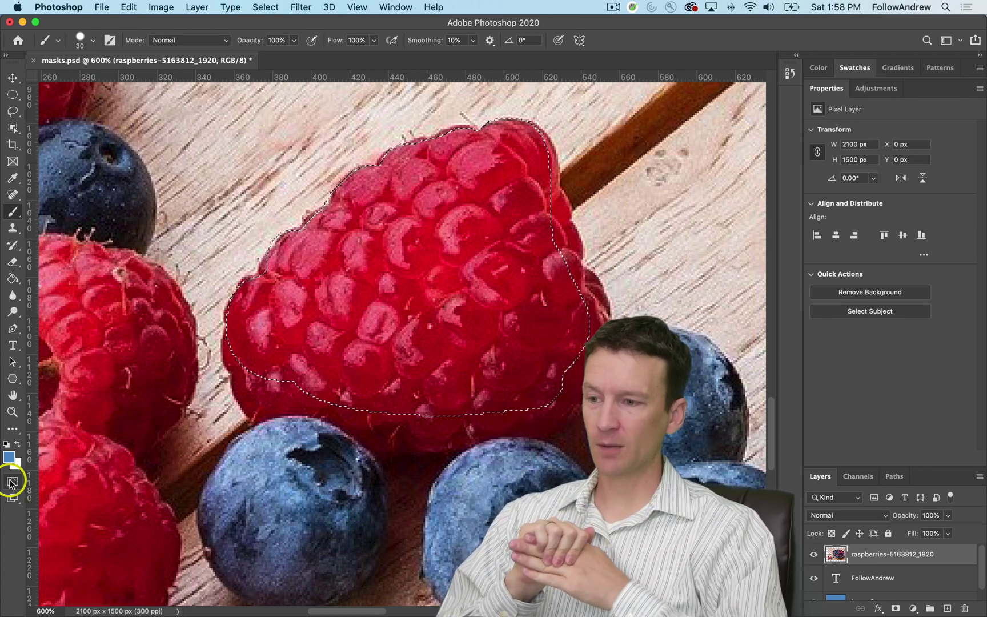
# Step: Clear the raspberry selection and return the document to 100% zoom
pyautogui.press('super+d')
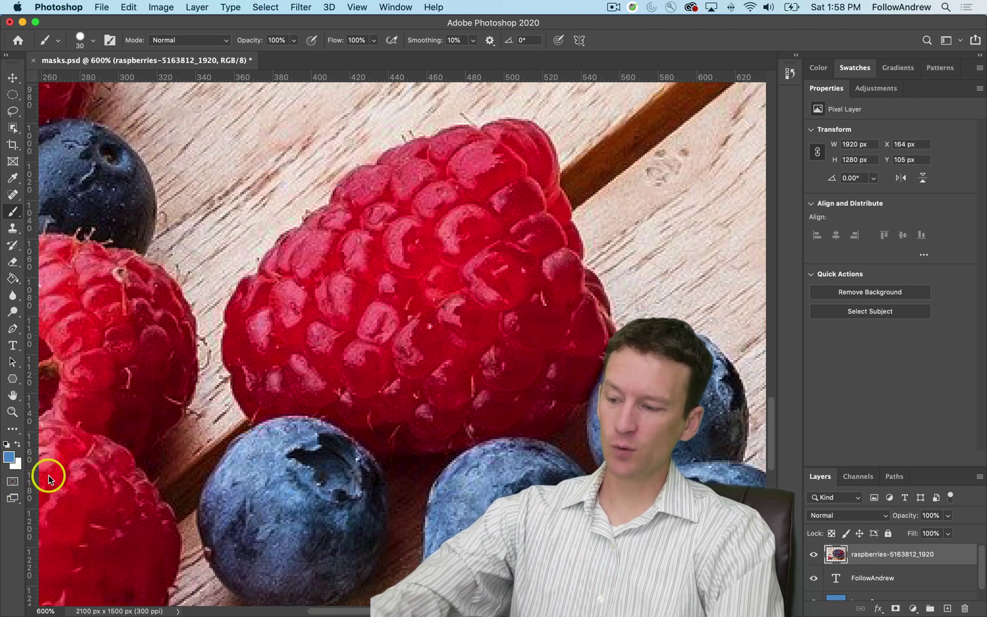
pyautogui.keyDown('alt'); pyautogui.keyDown('space'); pyautogui.click(240, 399); pyautogui.keyUp('space'); pyautogui.keyUp('alt')
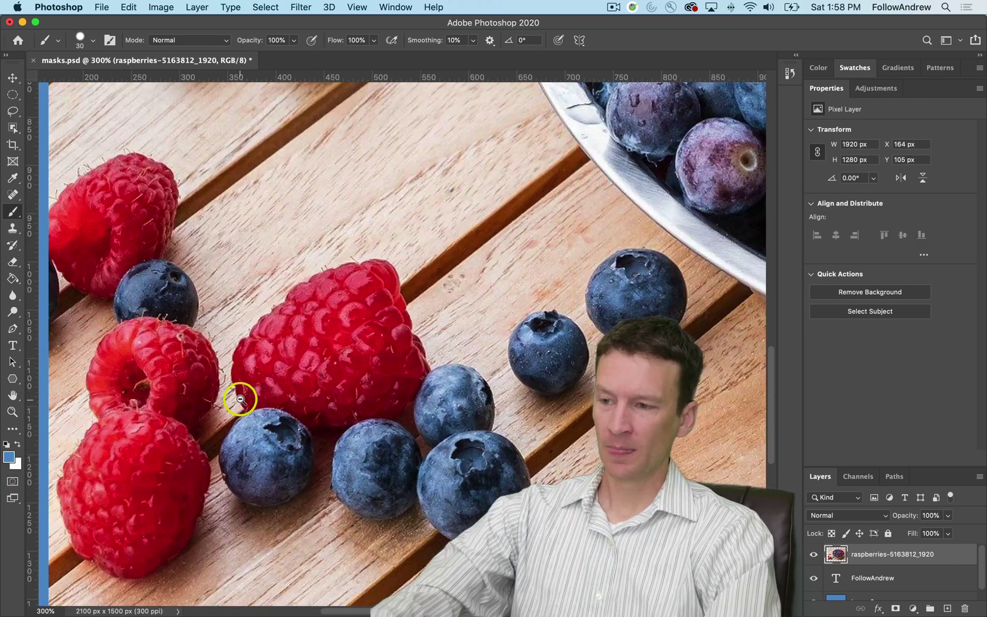
pyautogui.keyDown('alt'); pyautogui.keyDown('space'); pyautogui.click(239, 399); pyautogui.keyUp('space'); pyautogui.keyUp('alt')
pyautogui.keyDown('alt'); pyautogui.keyDown('space'); pyautogui.click(240, 399); pyautogui.keyUp('space'); pyautogui.keyUp('alt')
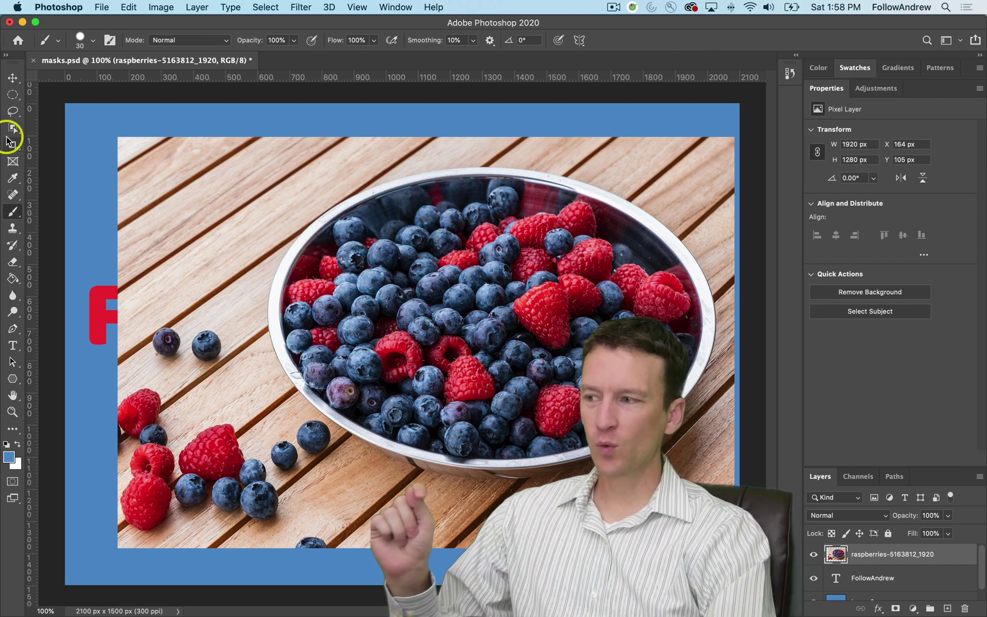
# Step: Try a Lasso selection about 794 by 749 px over the bowl's left side and an elliptical one about 731 by 662 px inside it, and deselect
pyautogui.click(13, 112)
pyautogui.moveTo(358, 259)
pyautogui.mouseDown()
pyautogui.moveTo(239, 186)
pyautogui.moveTo(265, 425)
pyautogui.moveTo(324, 221)
pyautogui.moveTo(319, 198)
pyautogui.mouseUp()
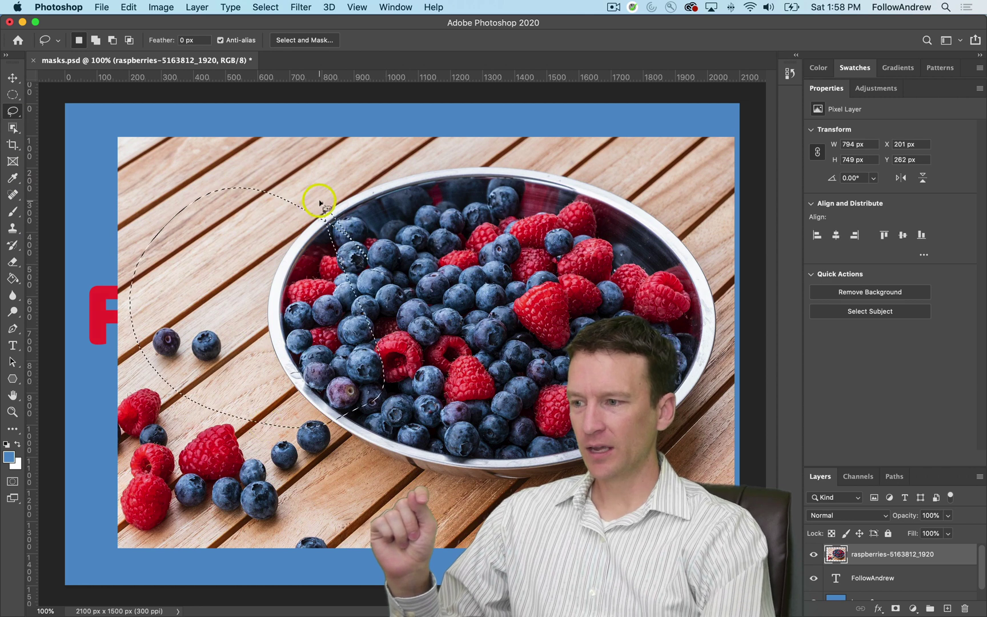
pyautogui.click(12, 94)
pyautogui.moveTo(572, 220)
pyautogui.mouseDown()
pyautogui.moveTo(549, 286)
pyautogui.moveTo(425, 330)
pyautogui.moveTo(437, 322)
pyautogui.mouseUp()
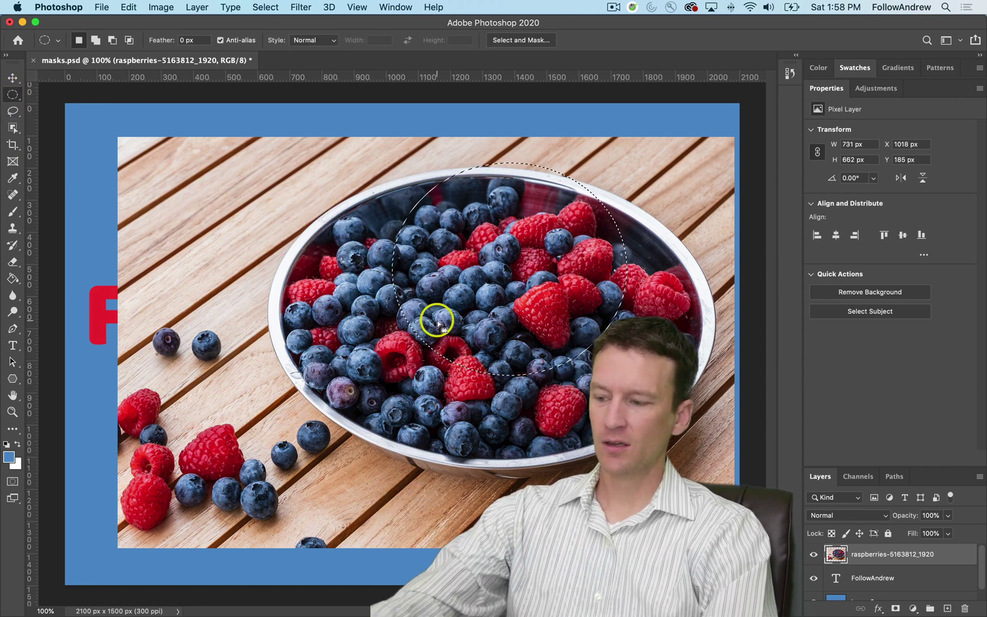
pyautogui.press('super+d')
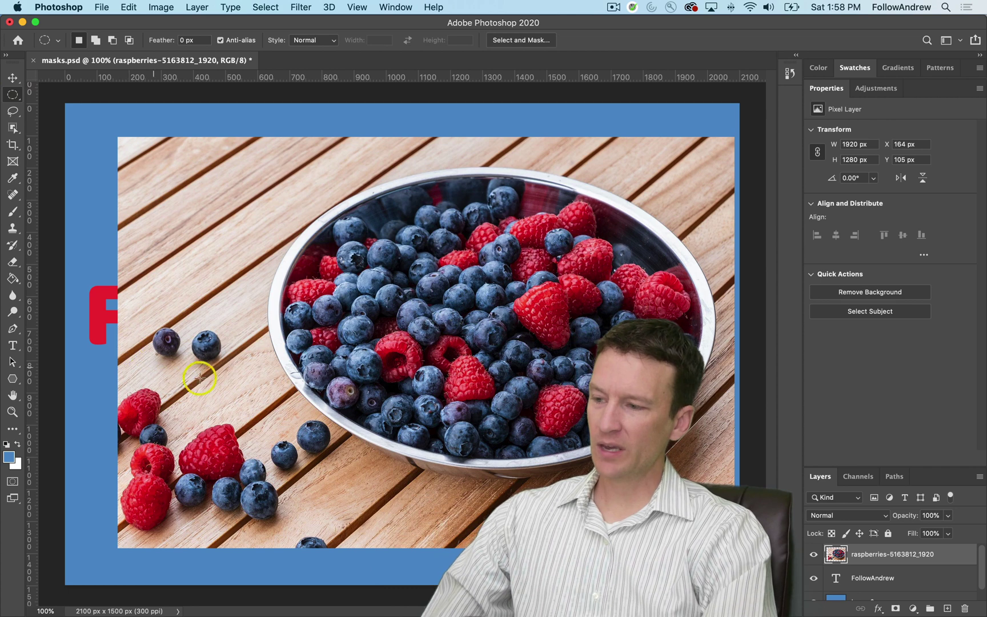
# Step: Add a layer mask to the raspberries layer, try a black brush stroke over the berries and undo only that stroke
pyautogui.click(895, 608)
pyautogui.press('b')
pyautogui.moveTo(433, 282)
pyautogui.mouseDown()
pyautogui.moveTo(326, 373)
pyautogui.moveTo(374, 322)
pyautogui.moveTo(361, 313)
pyautogui.moveTo(343, 332)
pyautogui.mouseUp()
pyautogui.press('super+z')
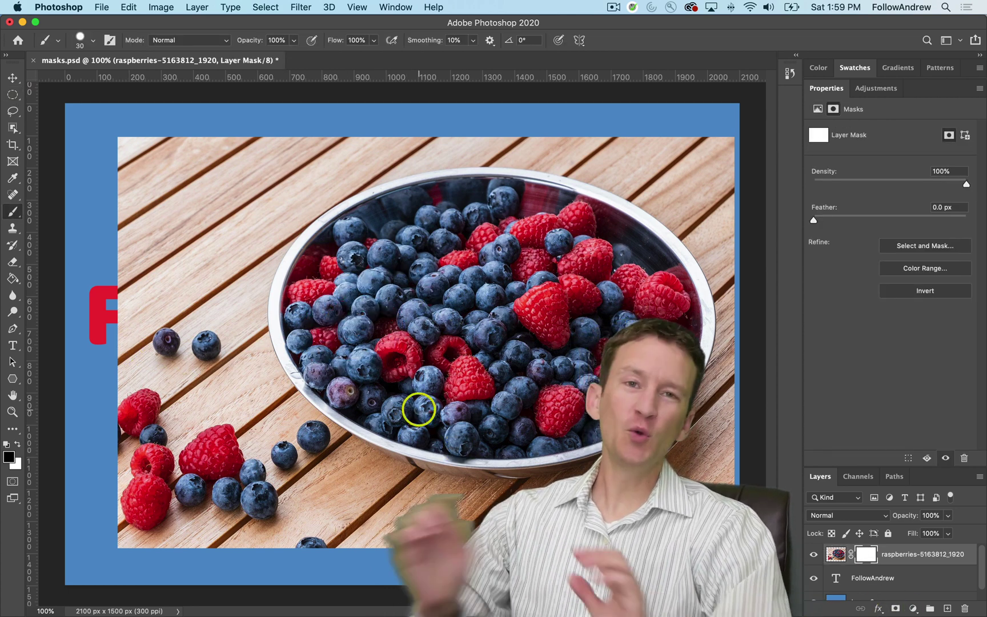